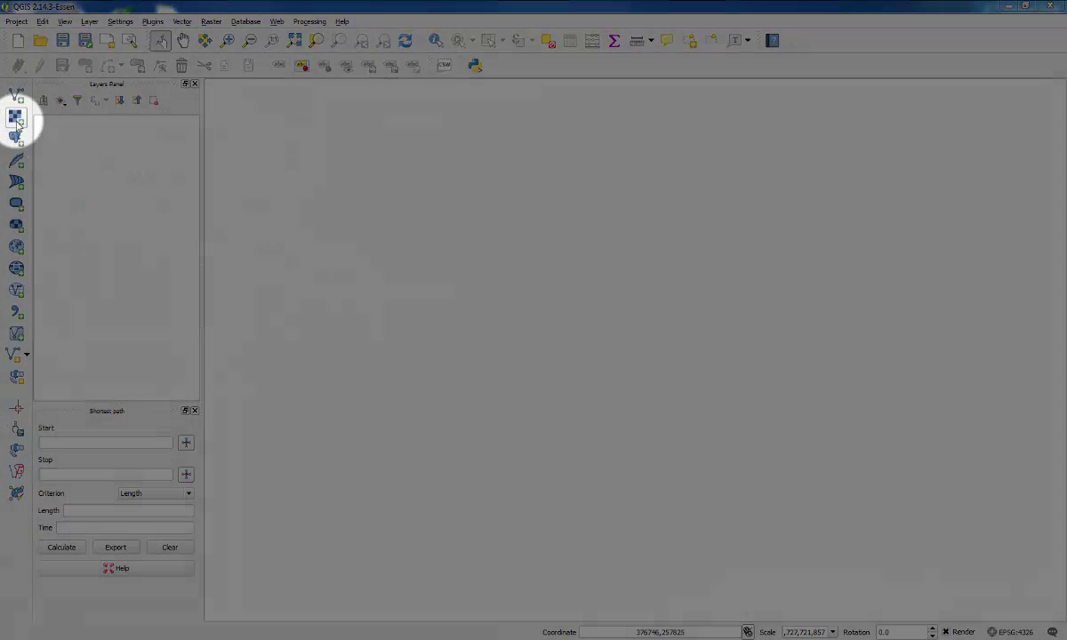
Add the SO85 raster from Flood Practical Data > Backdrop Mapping as the Worcester backdrop layer.
click(16, 118)
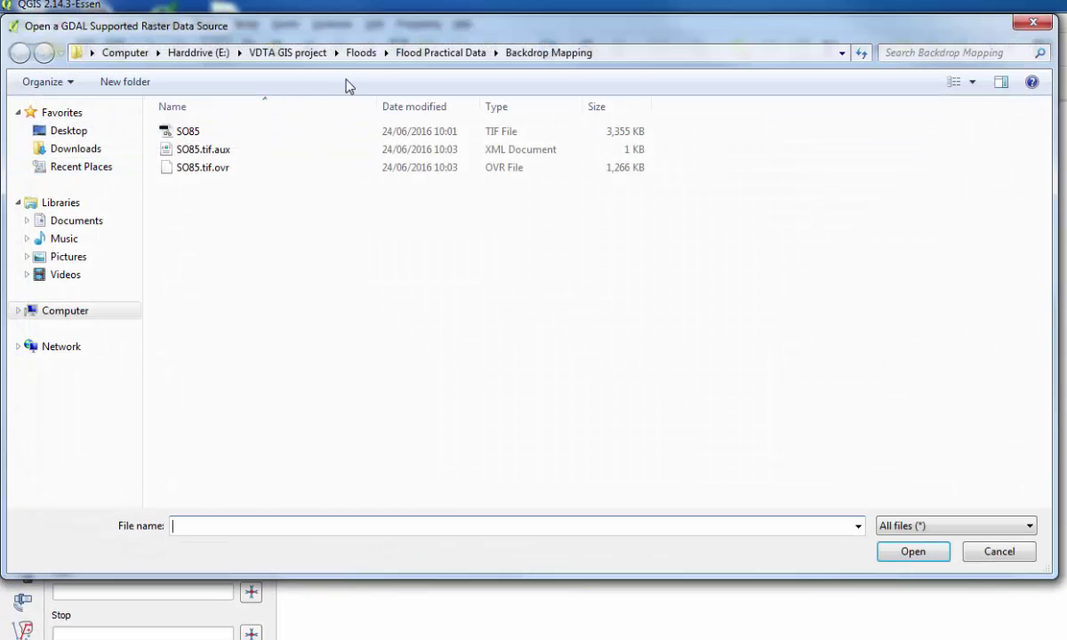
click(425, 54)
click(227, 129)
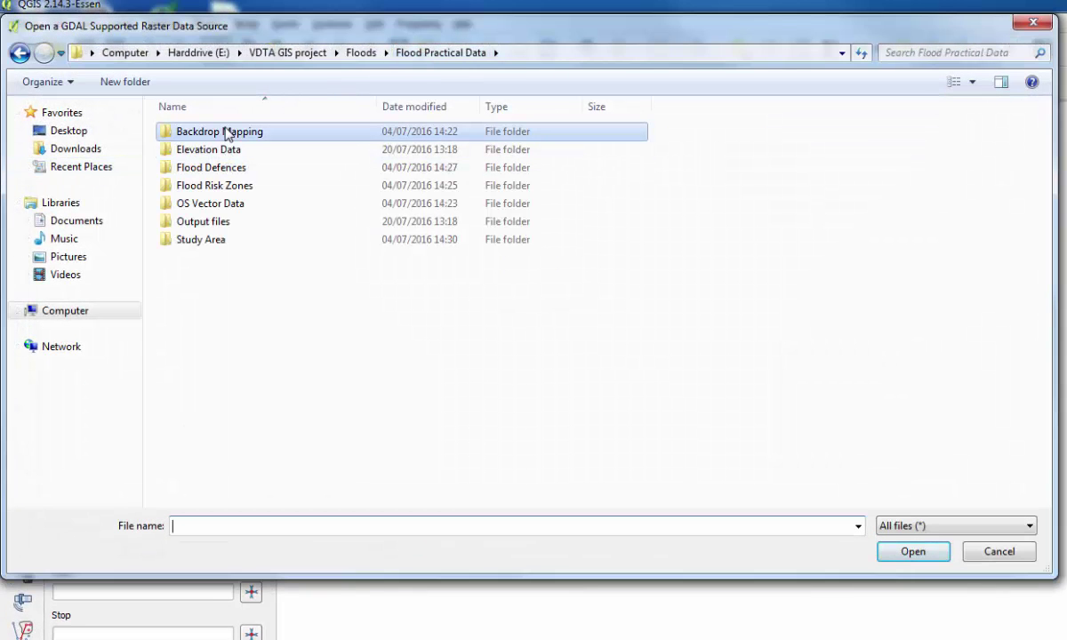
double_click(227, 133)
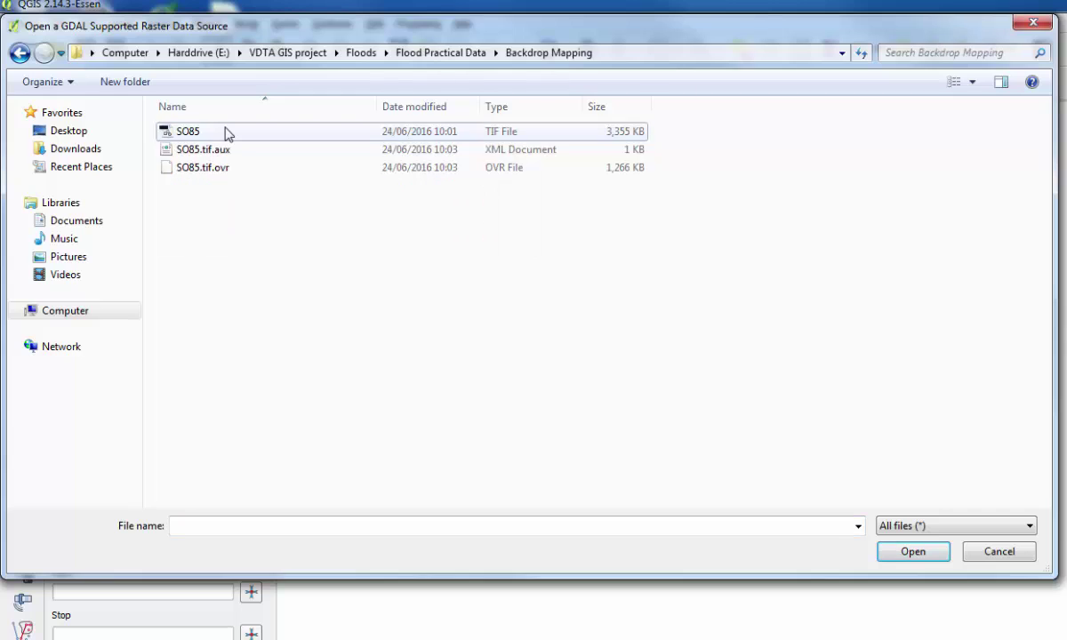
click(224, 133)
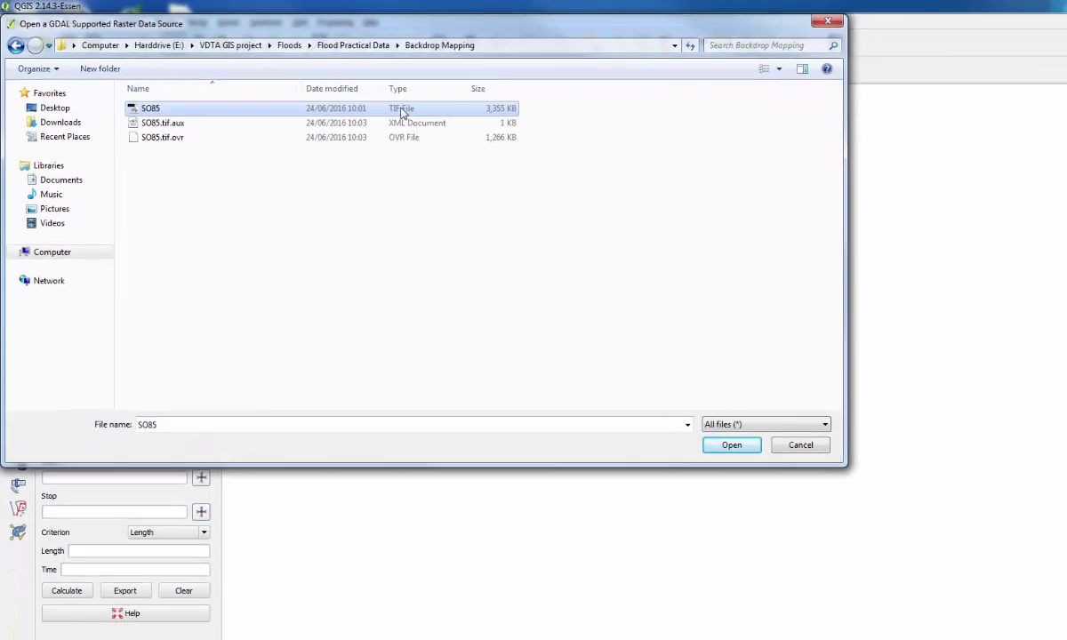
click(680, 414)
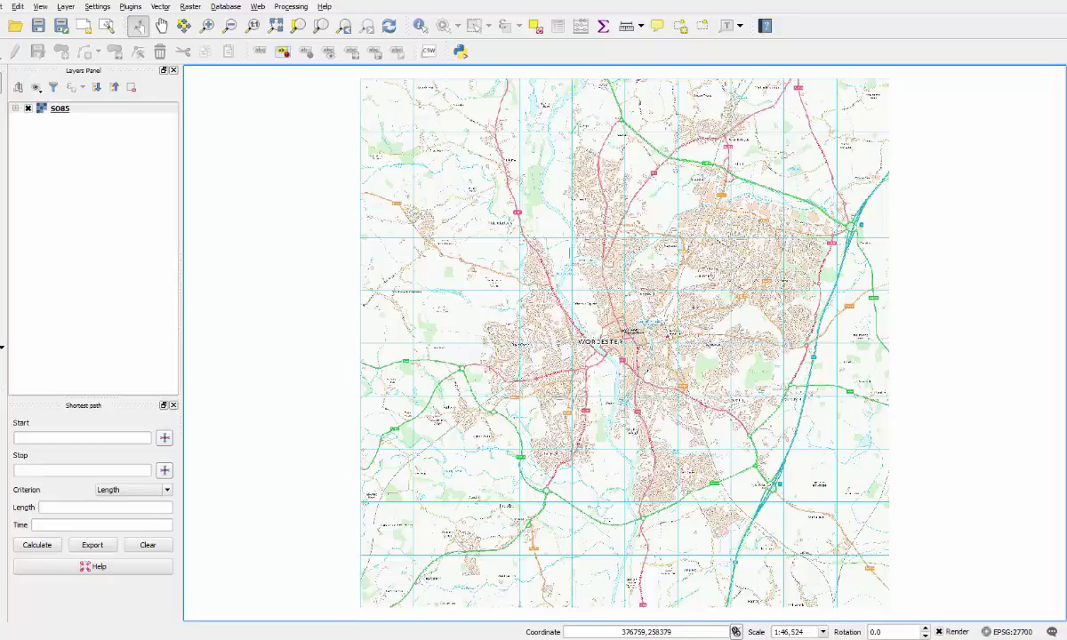
Add Studyarea.shp from the Study Area folder as a vector layer and pan to frame it.
key(ctrl+shift+v)
click(621, 253)
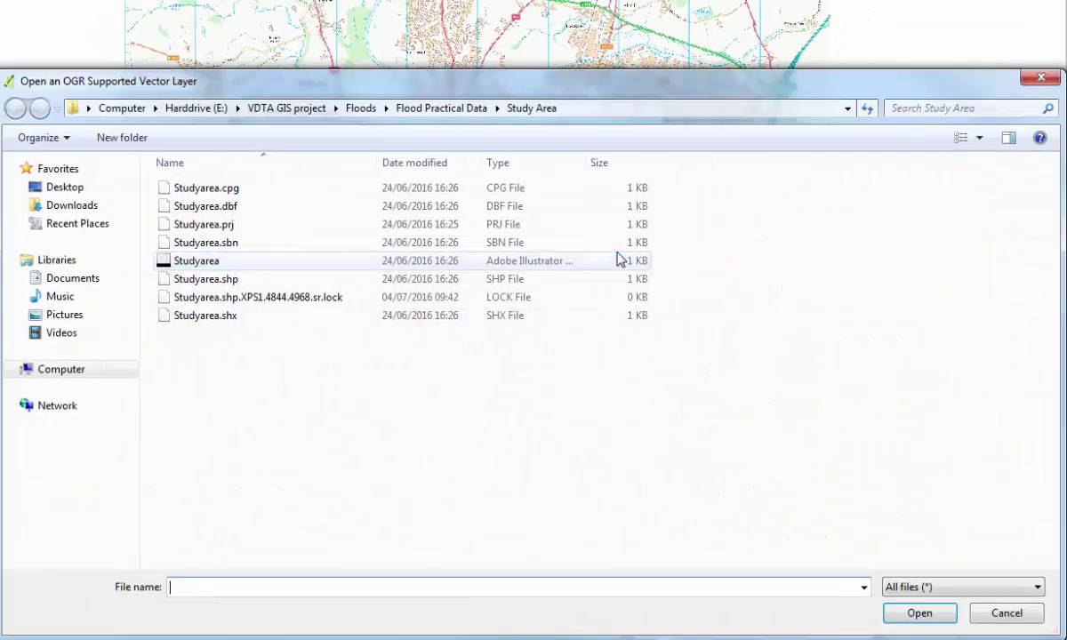
click(441, 108)
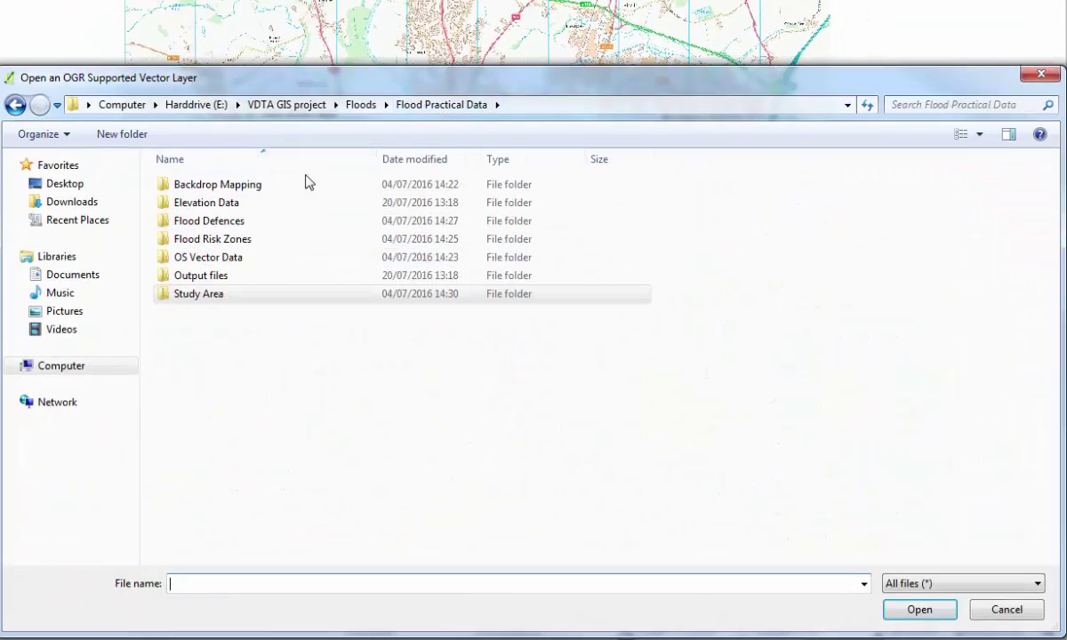
double_click(214, 294)
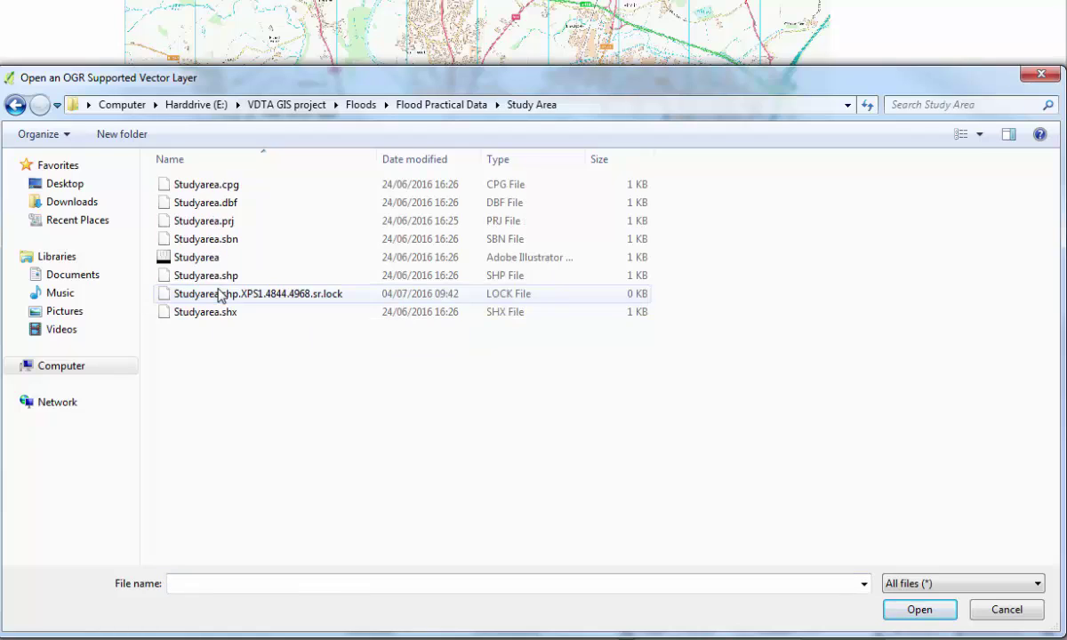
click(222, 277)
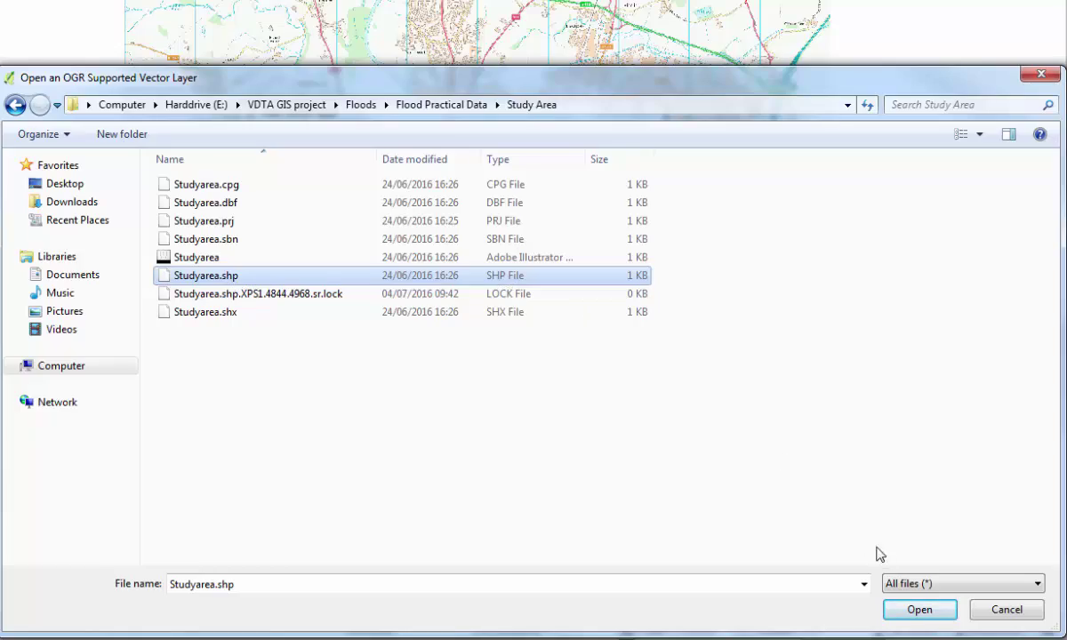
click(891, 609)
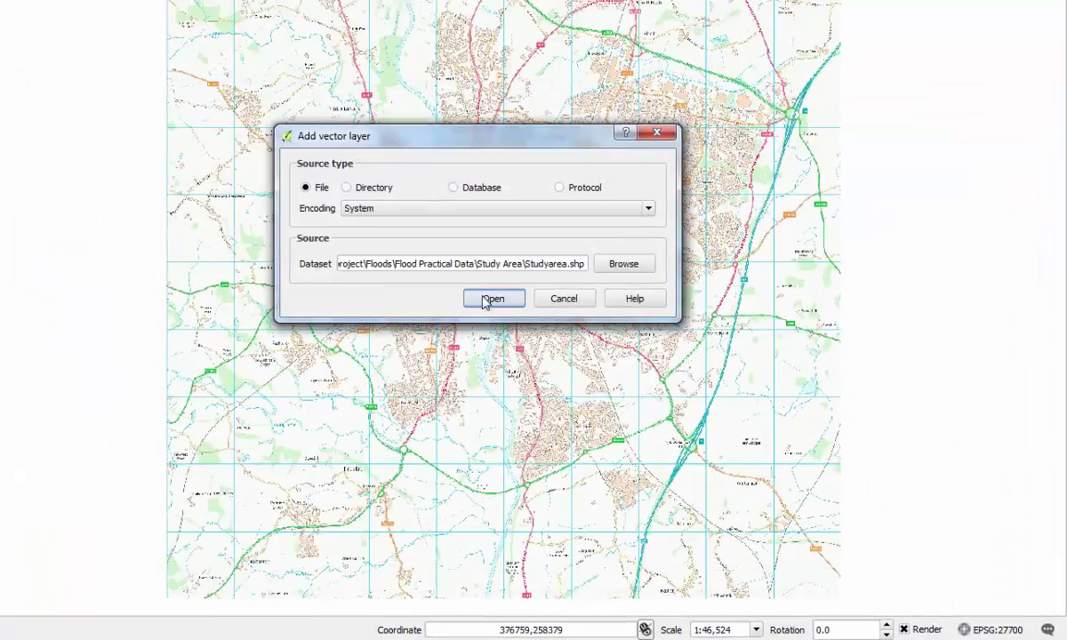
click(467, 282)
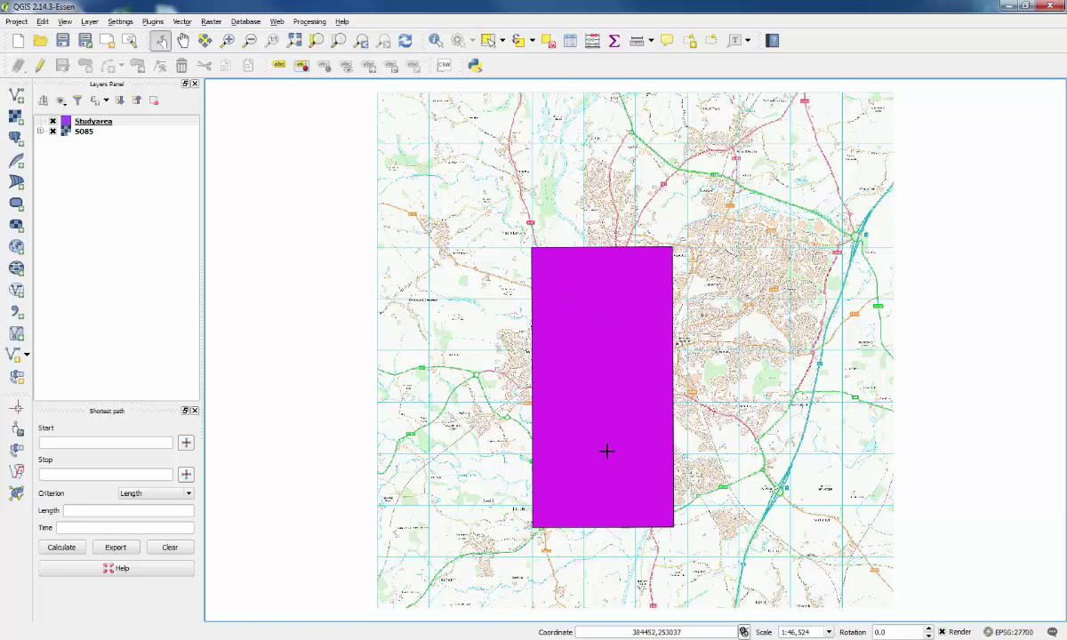
drag(624, 444, 601, 428)
drag(603, 193, 603, 226)
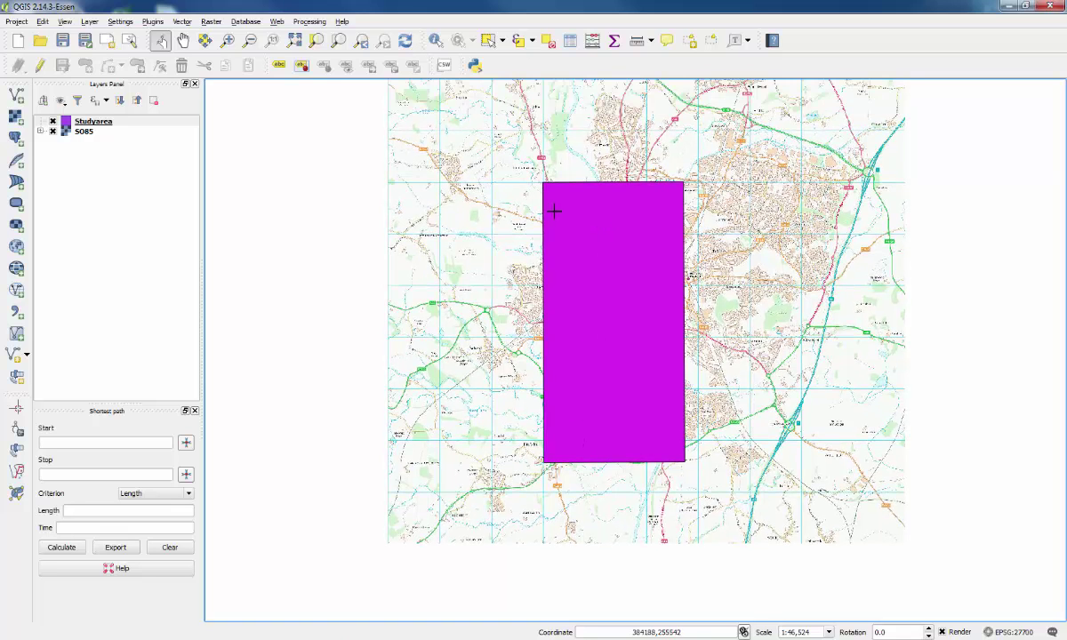
Set the Studyarea simple fill colour to Transparent fill, leaving only the black outline.
click(91, 122)
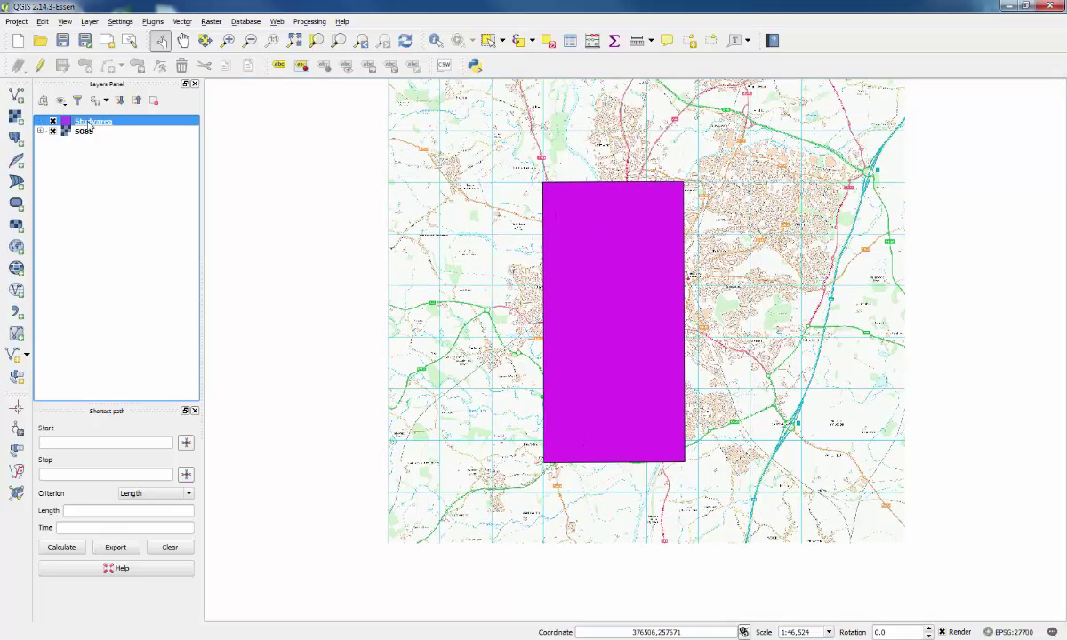
double_click(90, 125)
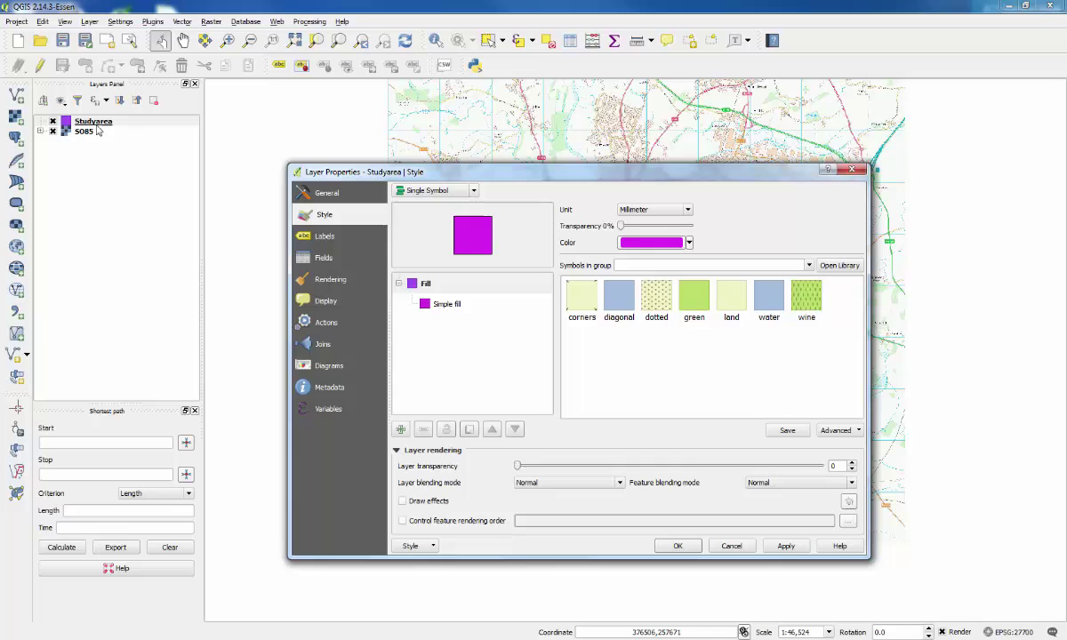
click(443, 305)
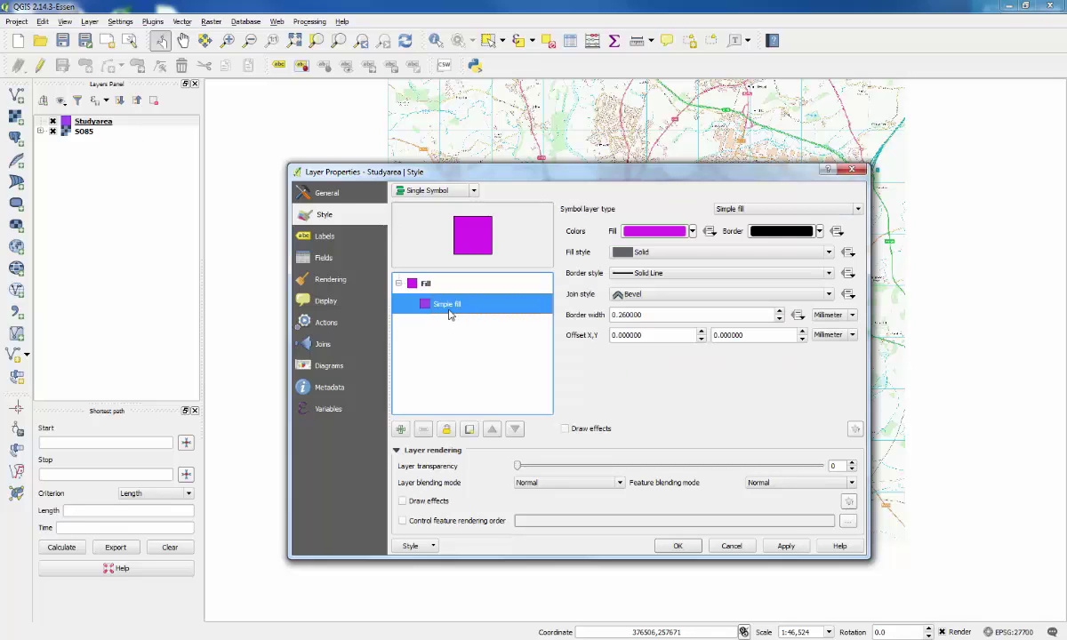
click(692, 232)
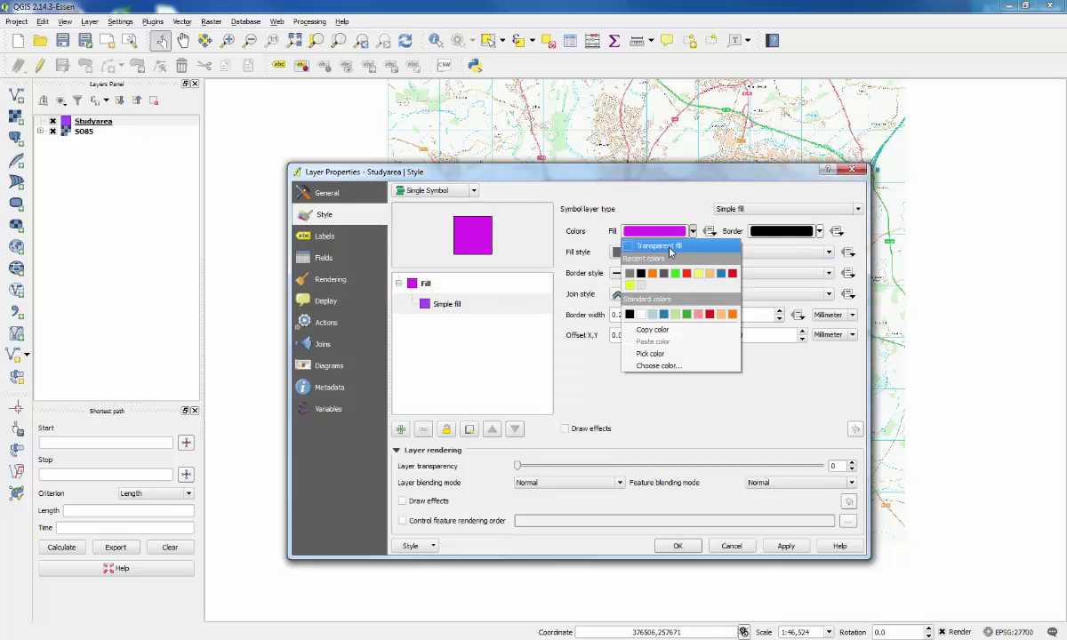
click(661, 248)
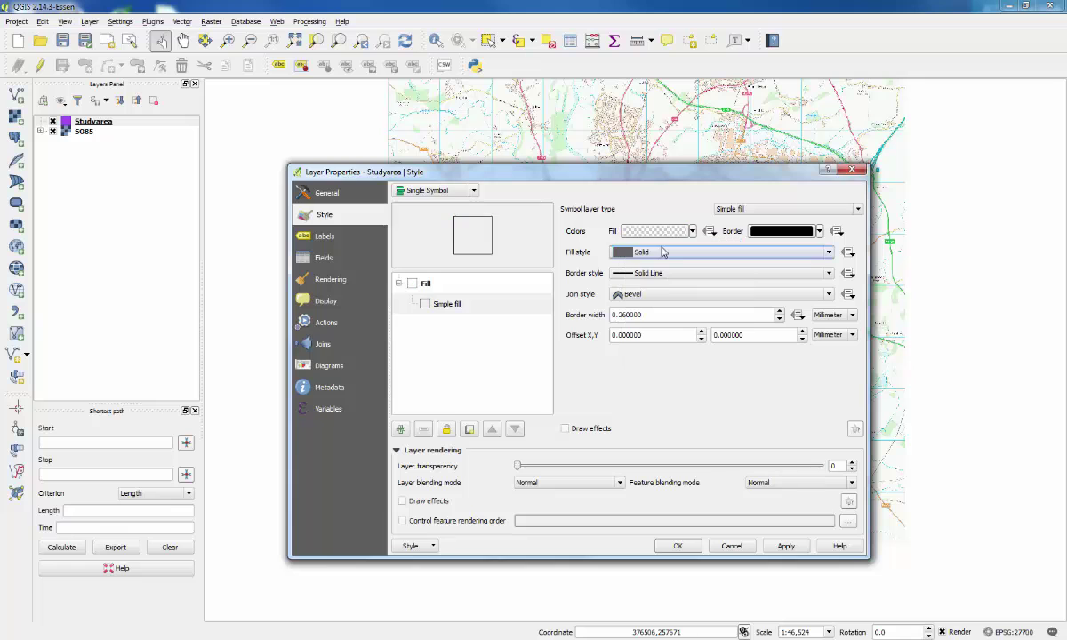
click(677, 546)
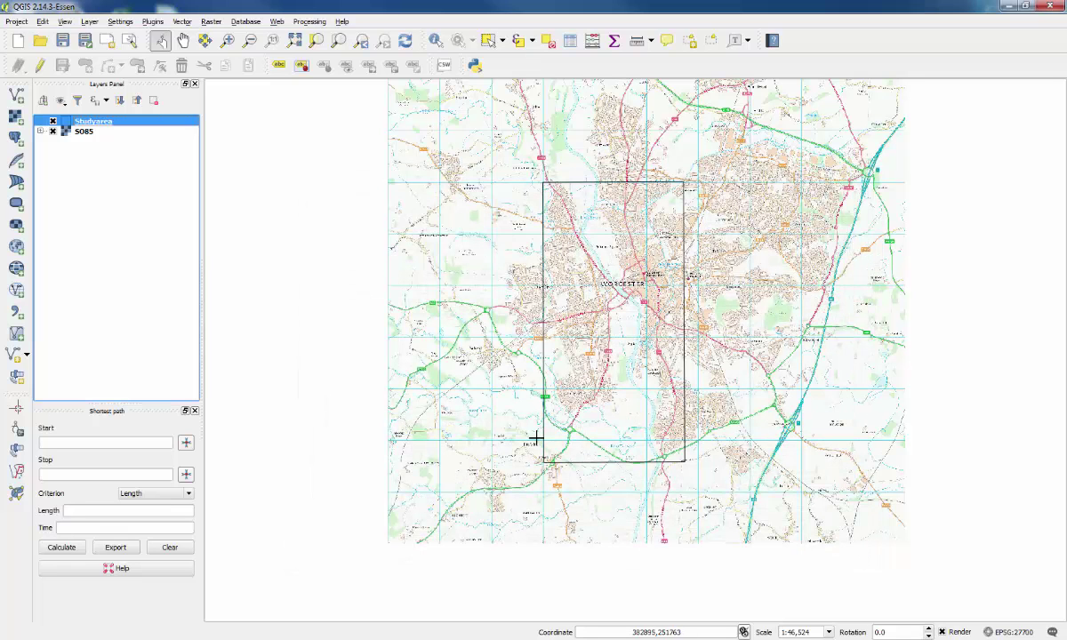
click(626, 312)
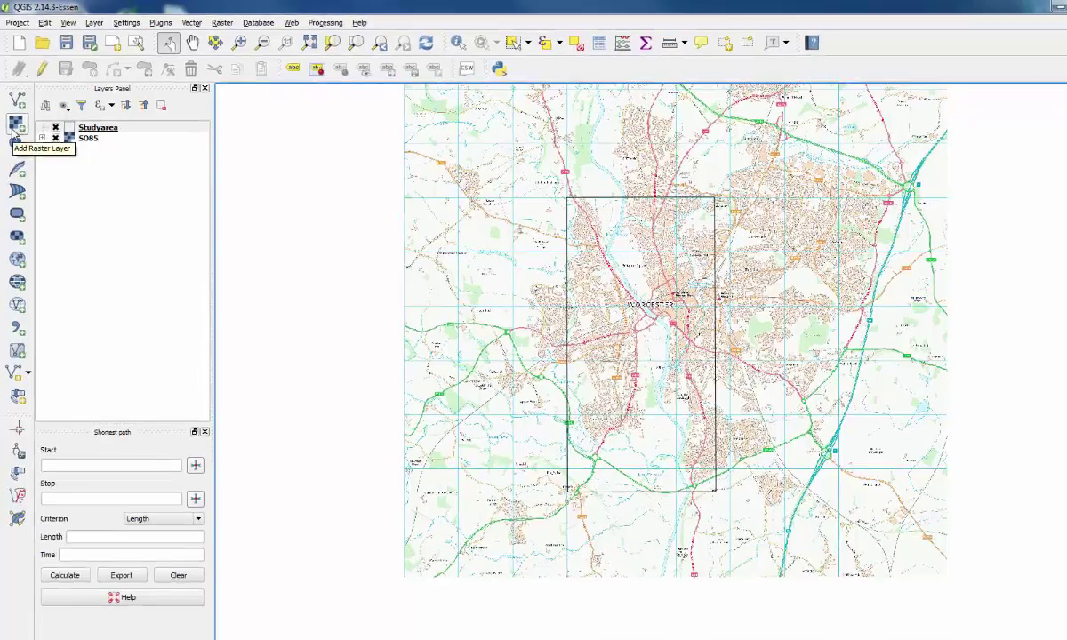
Add all 18 DTM TIFF tiles from the Elevation Data folder as raster layers.
click(15, 117)
click(464, 57)
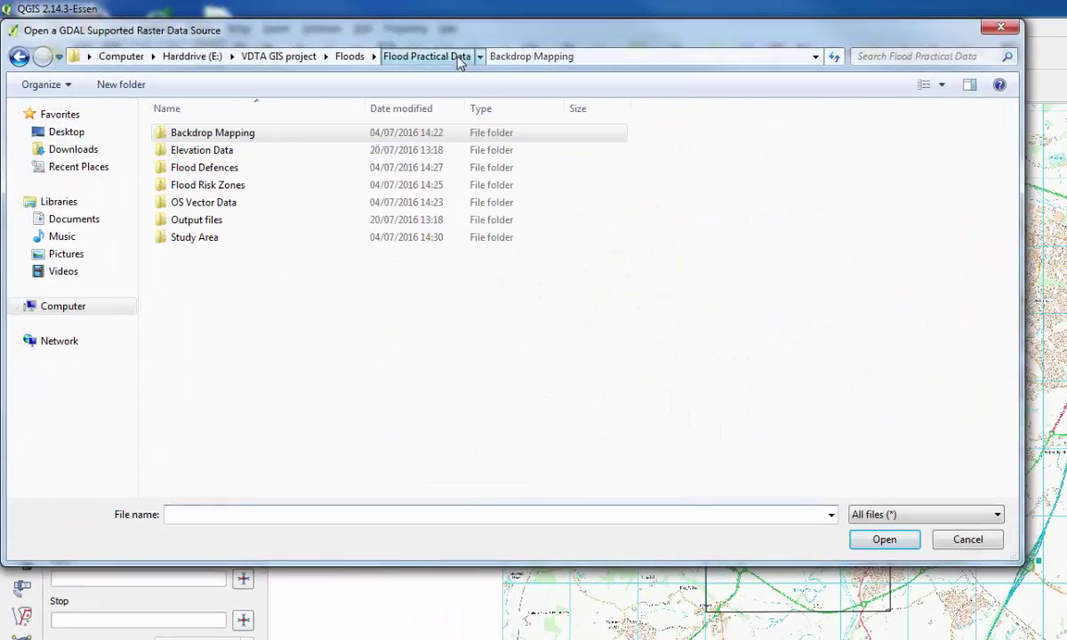
double_click(201, 150)
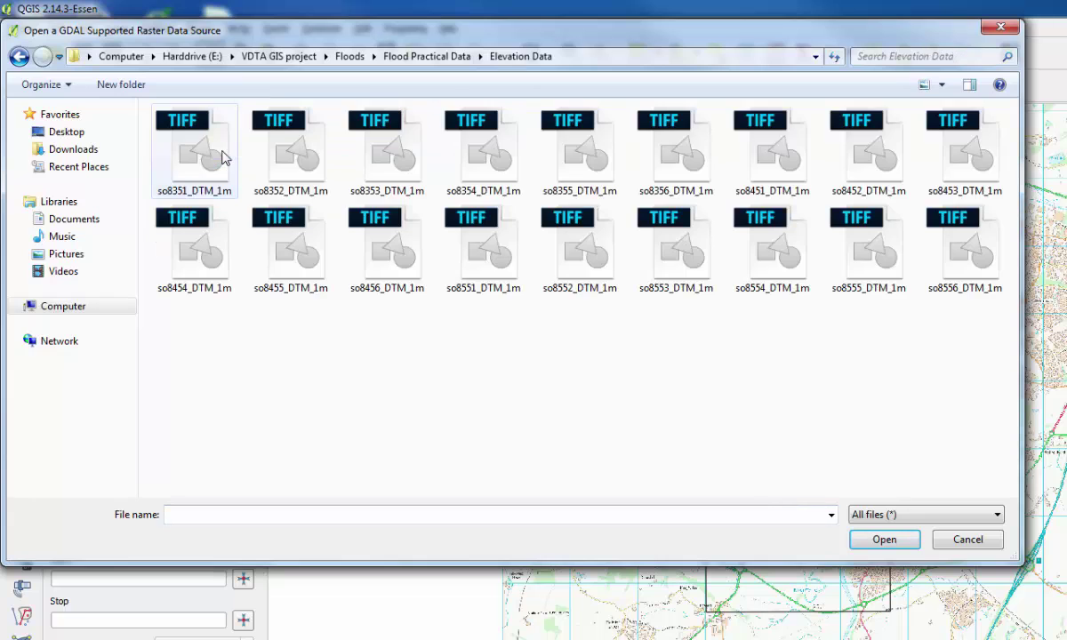
drag(987, 356, 196, 146)
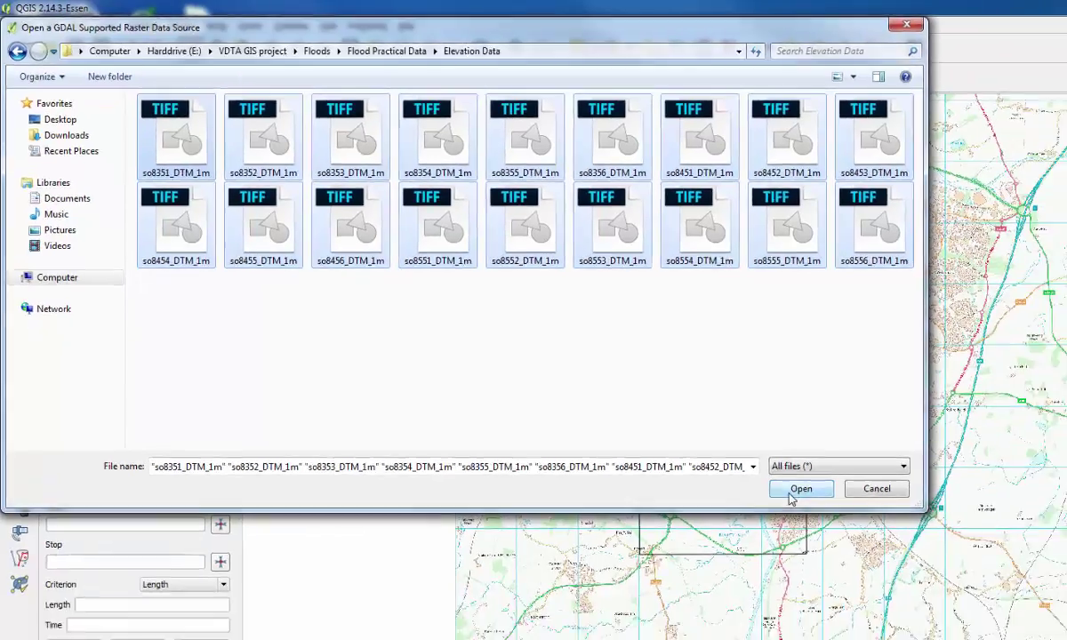
click(883, 539)
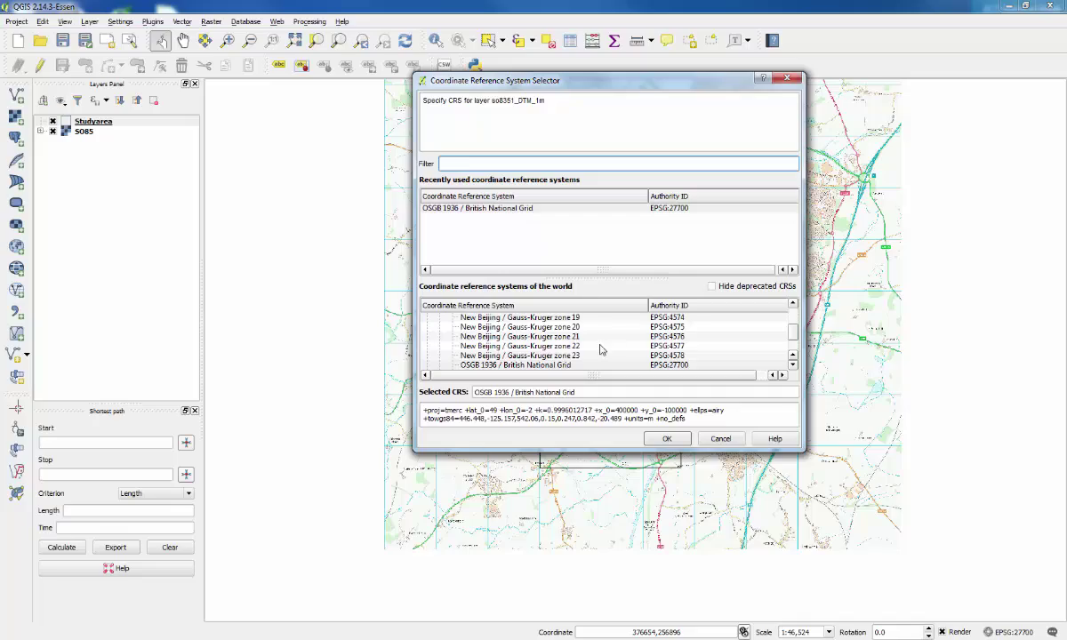
Accept OSGB 1936 / British National Grid (EPSG:27700) for every DTM tile.
click(666, 438)
click(667, 438)
click(664, 439)
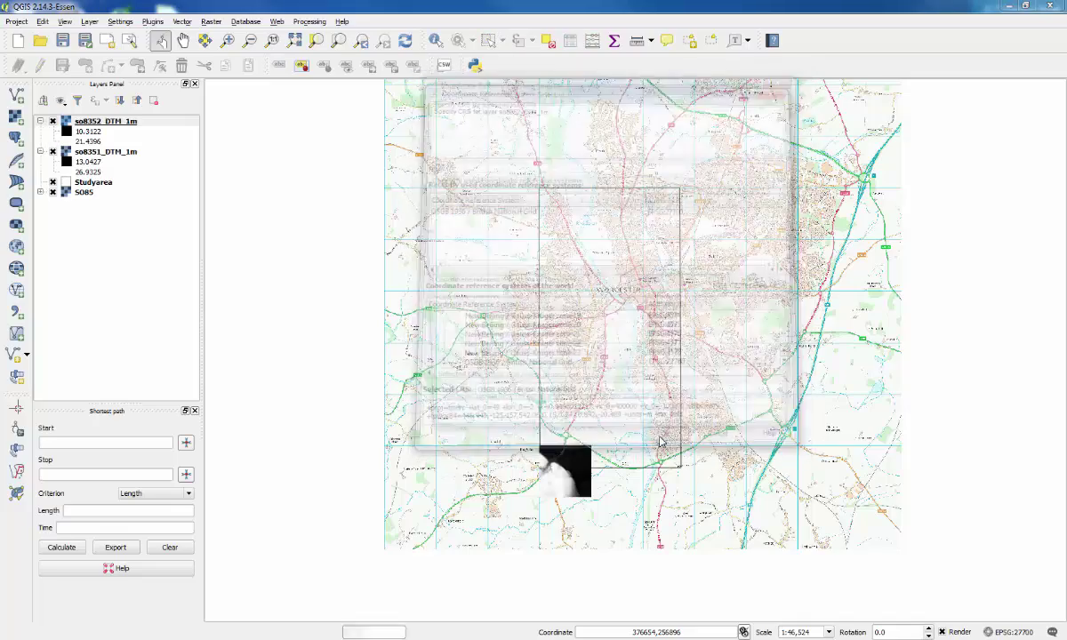
click(663, 430)
click(663, 430)
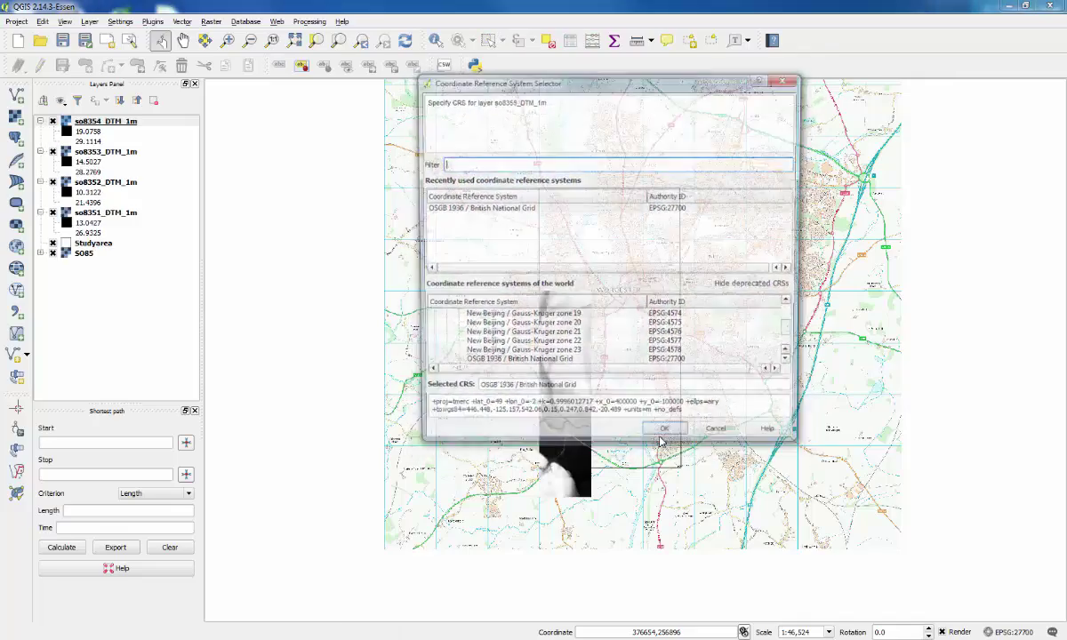
click(663, 438)
click(663, 438)
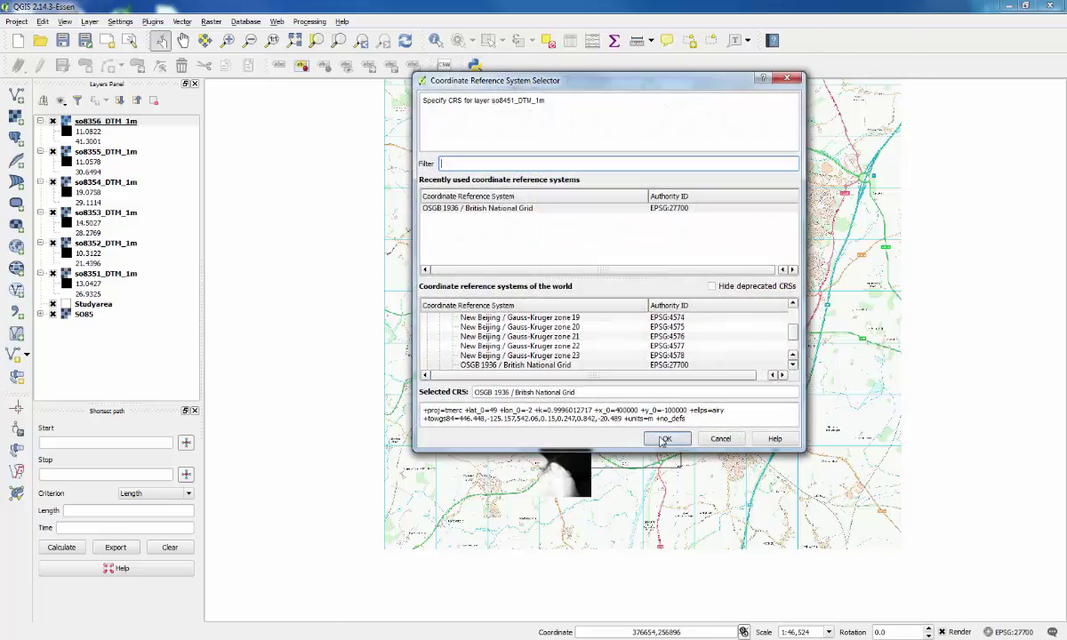
click(663, 439)
click(663, 439)
click(663, 440)
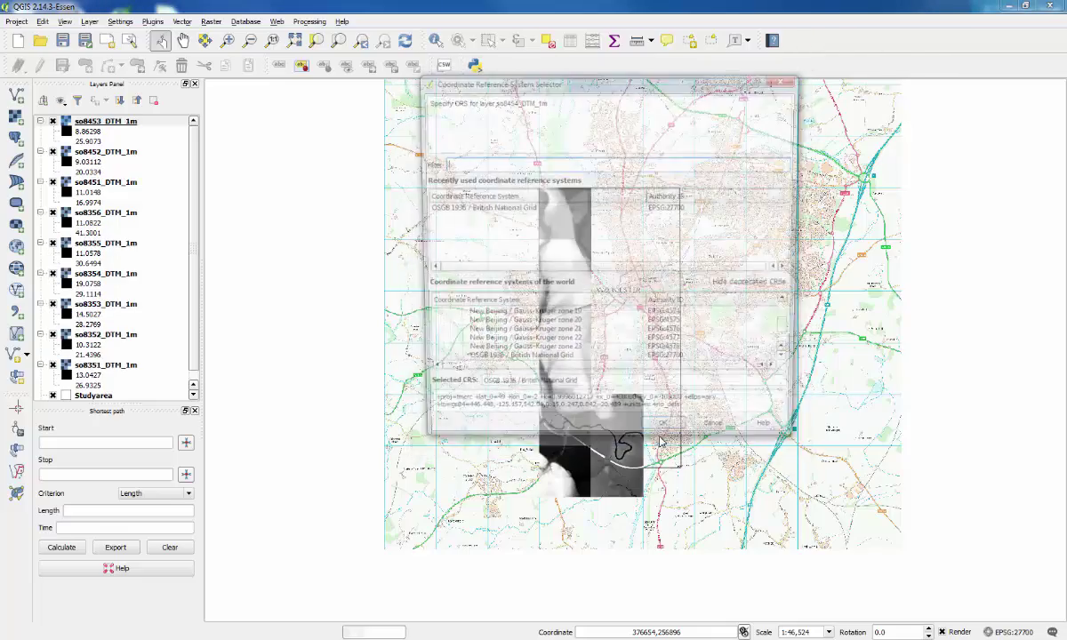
click(663, 440)
click(663, 439)
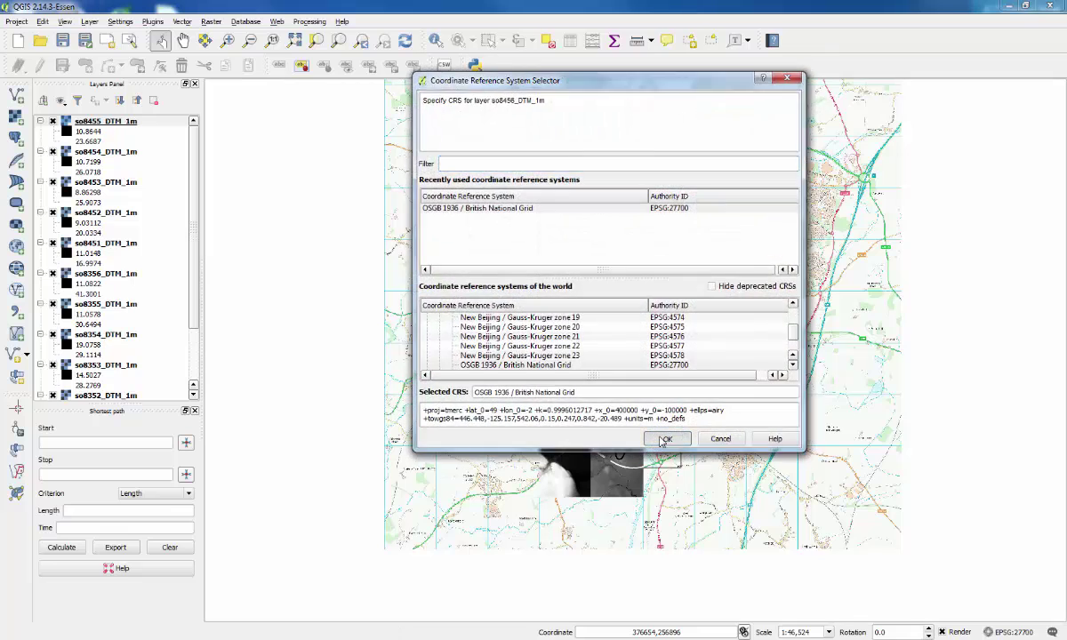
click(663, 439)
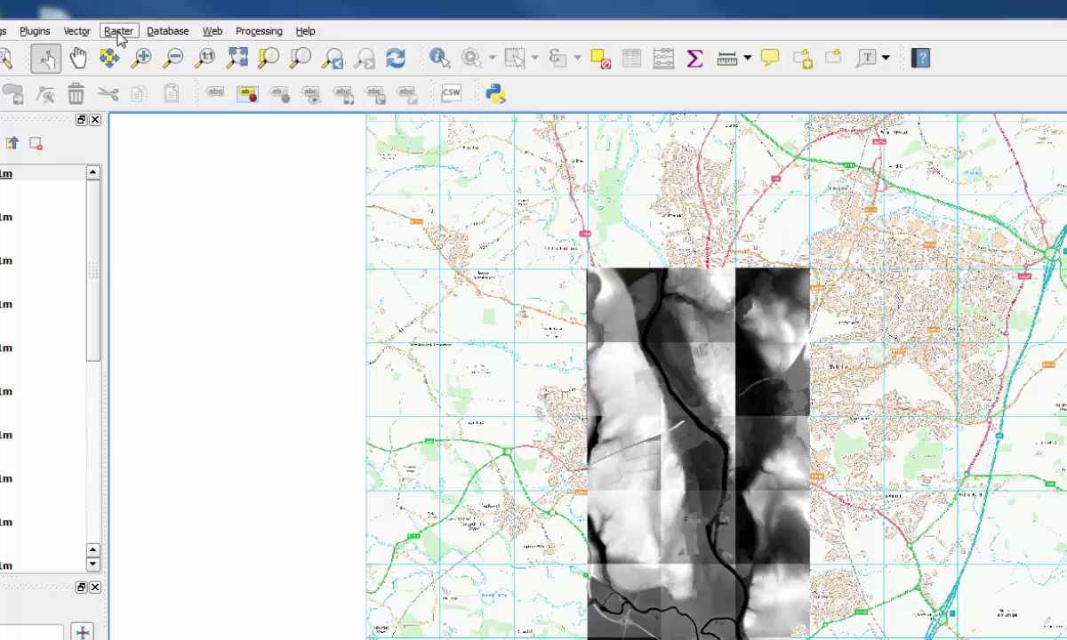
Open Raster > Miscellaneous > Merge and set all 18 Elevation Data .tif tiles as inputs.
click(119, 31)
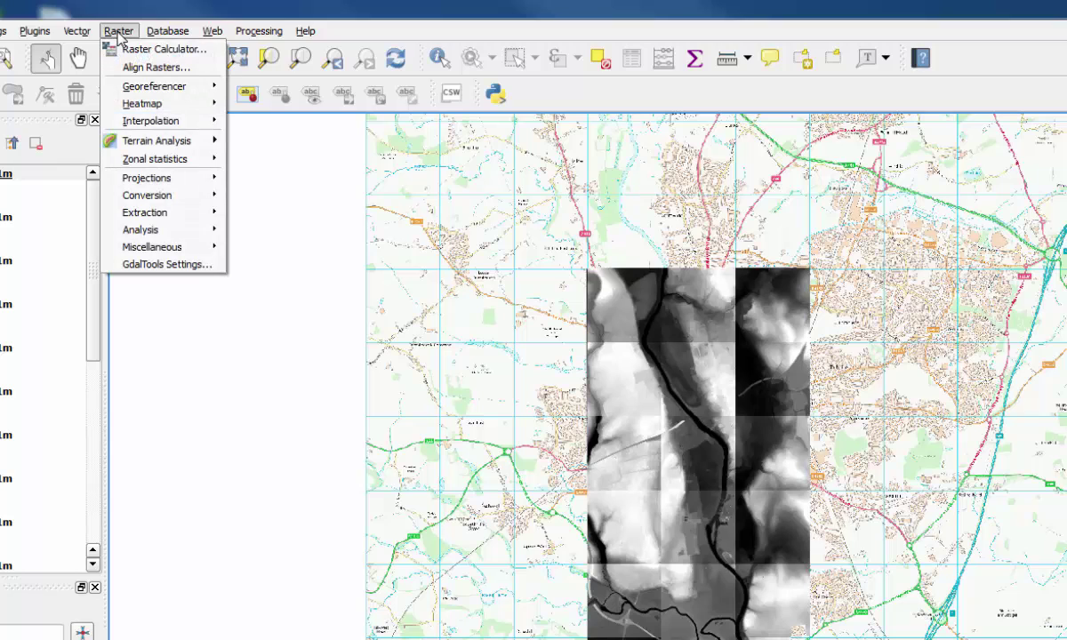
mouse_move(156, 246)
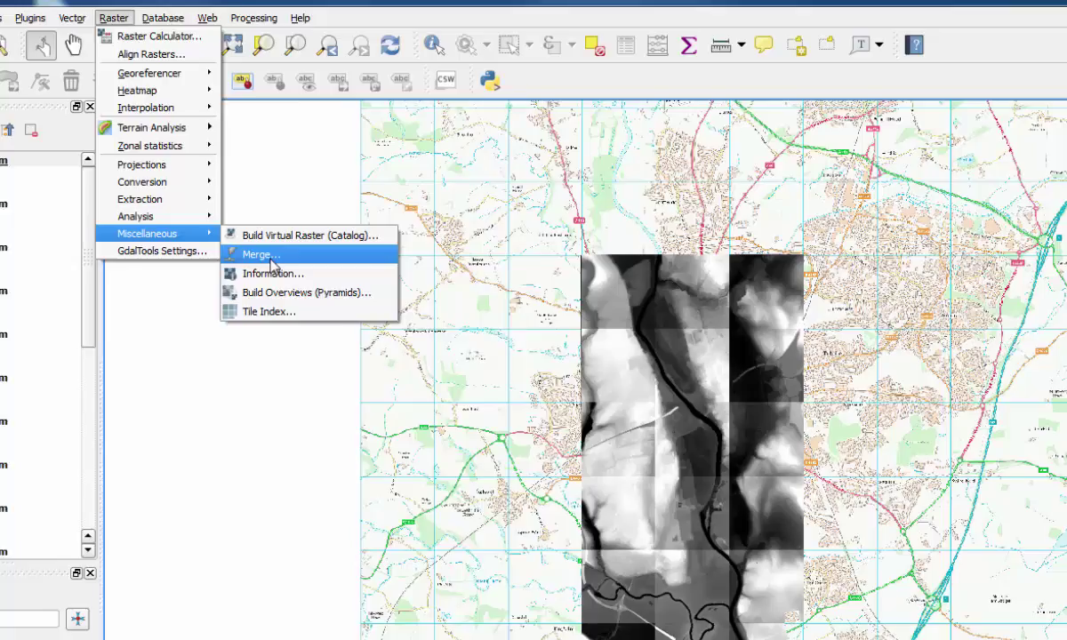
click(265, 267)
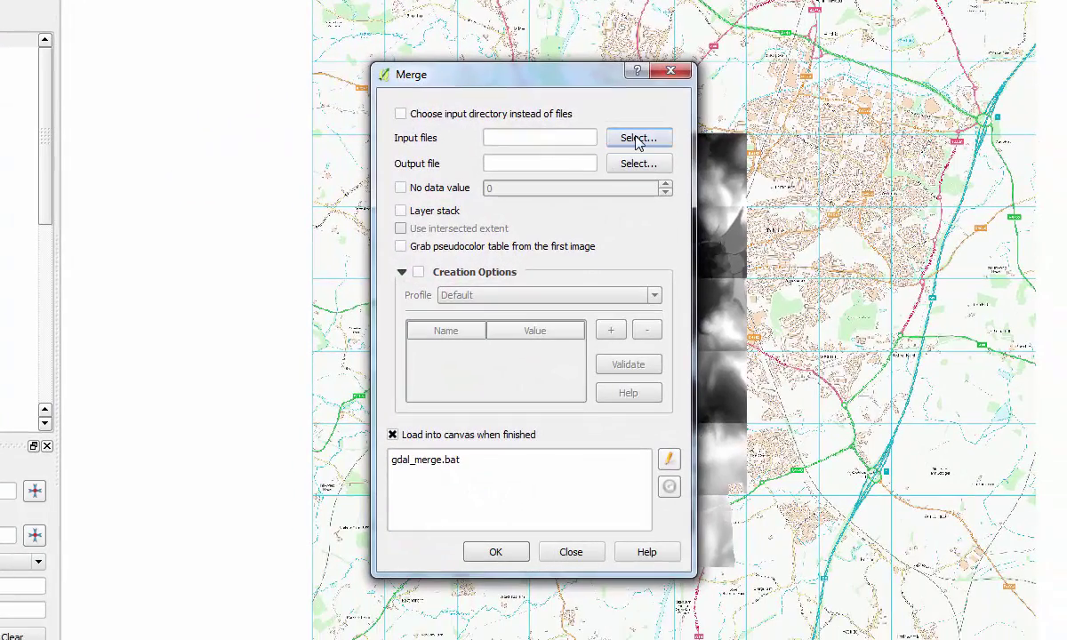
click(636, 139)
click(728, 163)
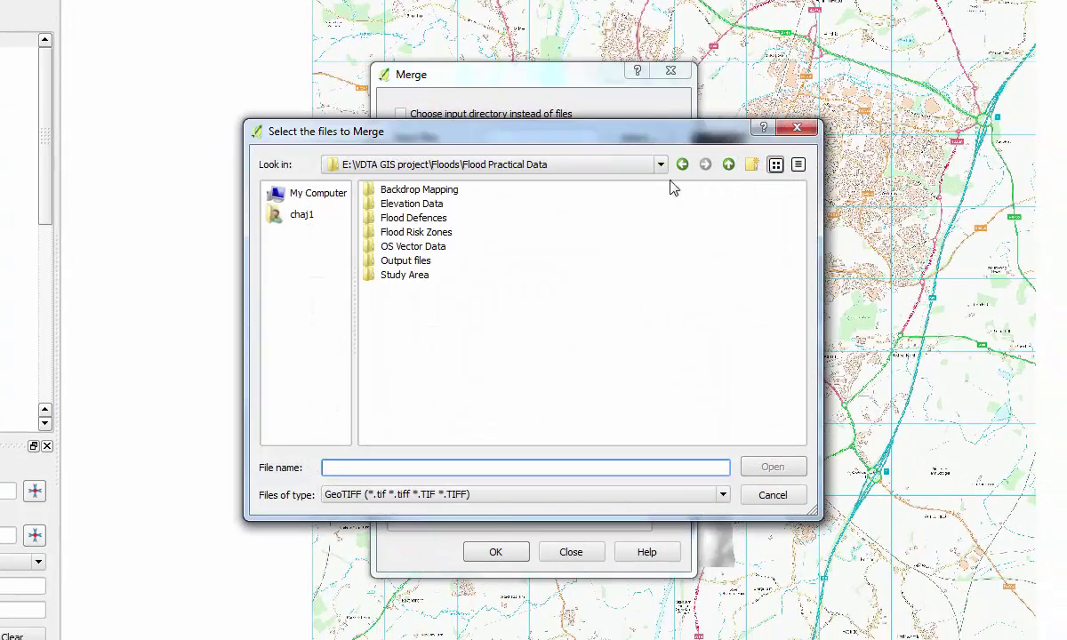
double_click(436, 206)
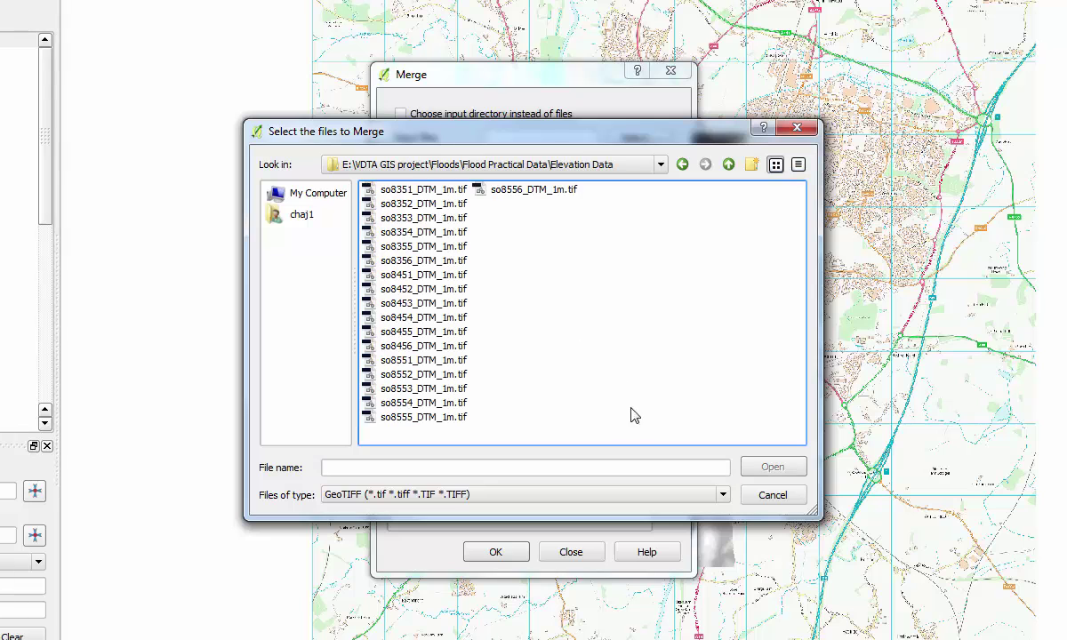
drag(636, 419, 431, 195)
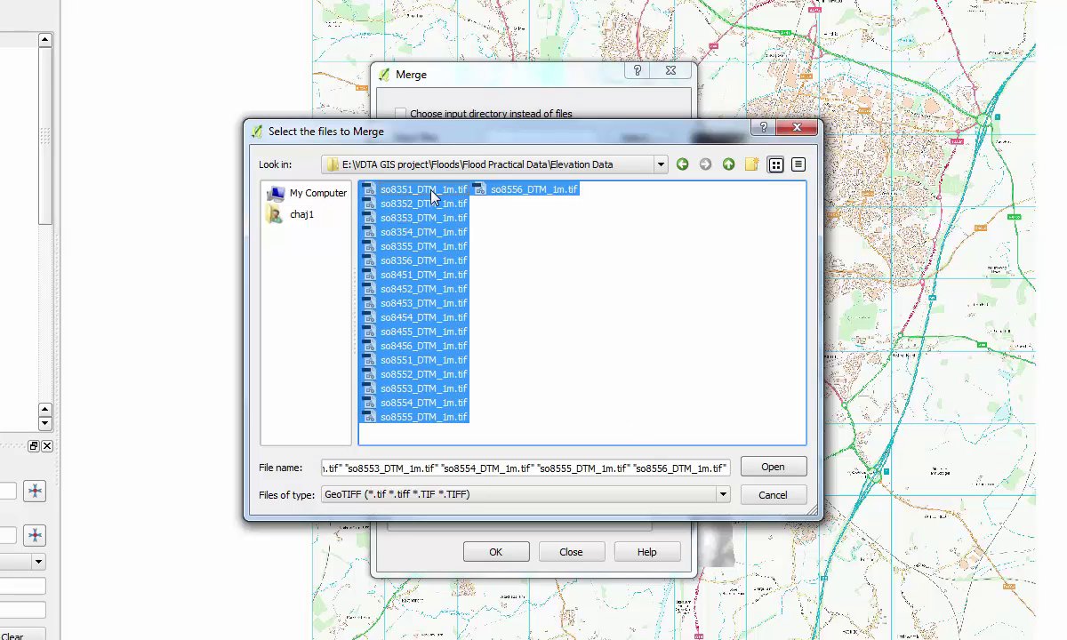
click(773, 465)
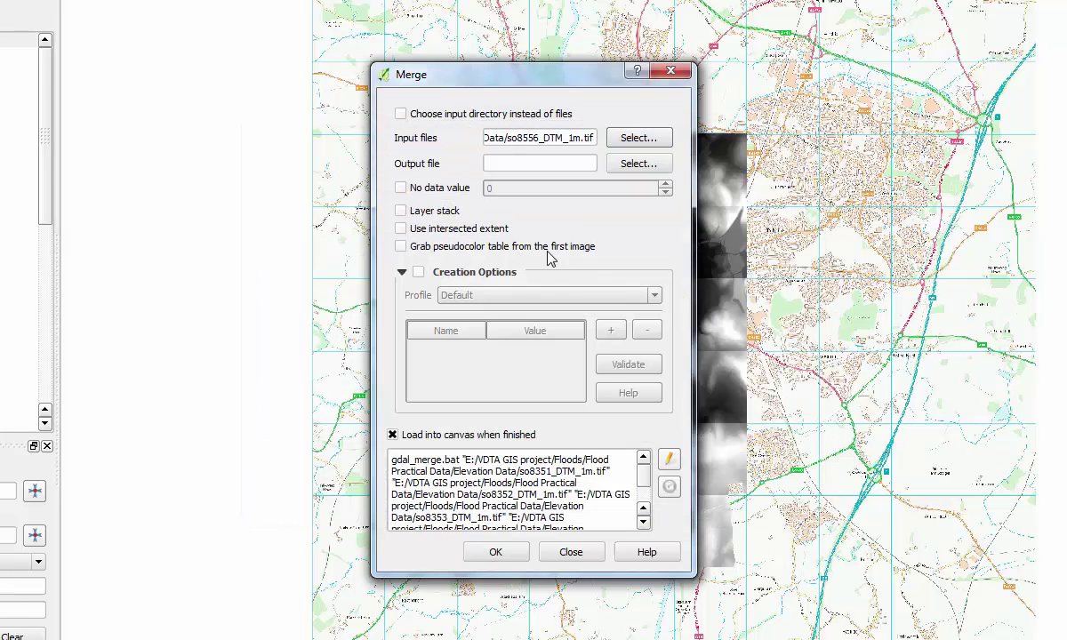
Set the merge output to merge.tif in Output files, with 0 as the no-data value.
click(640, 165)
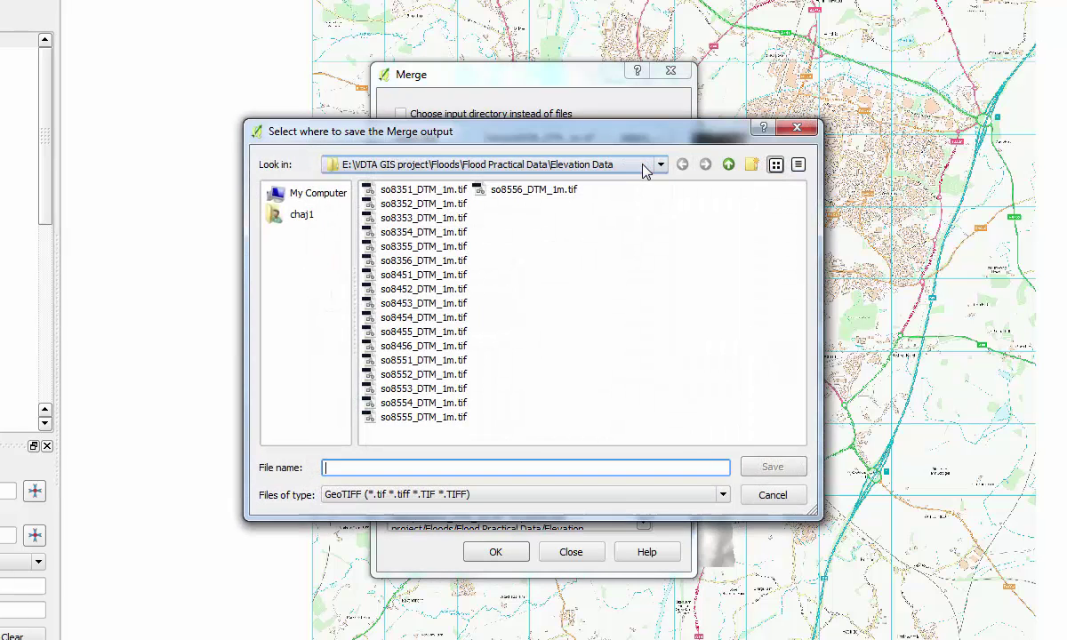
click(728, 165)
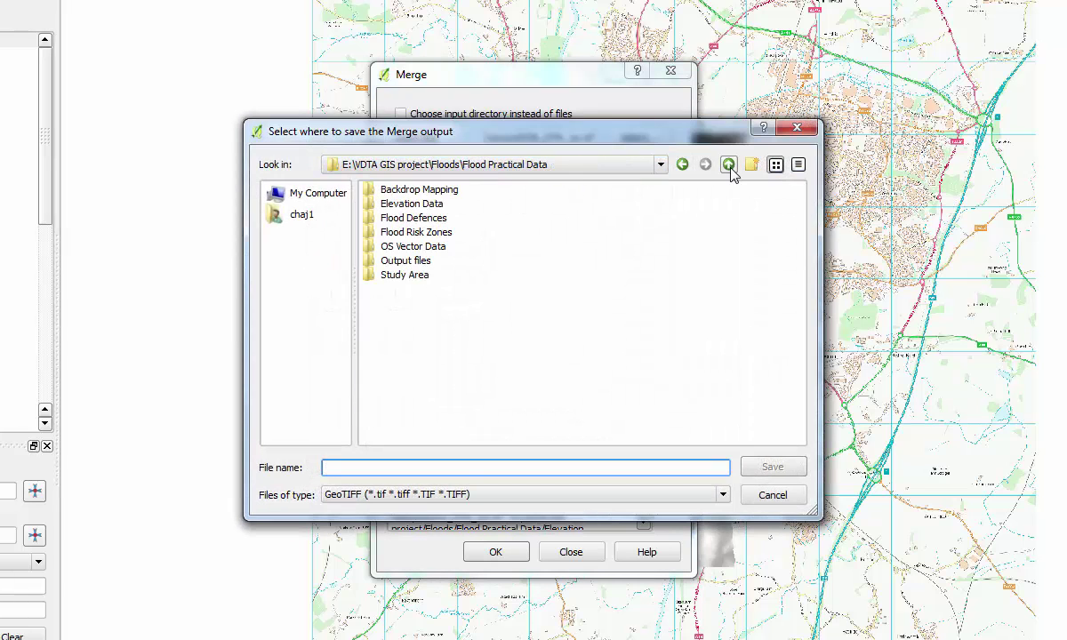
double_click(406, 260)
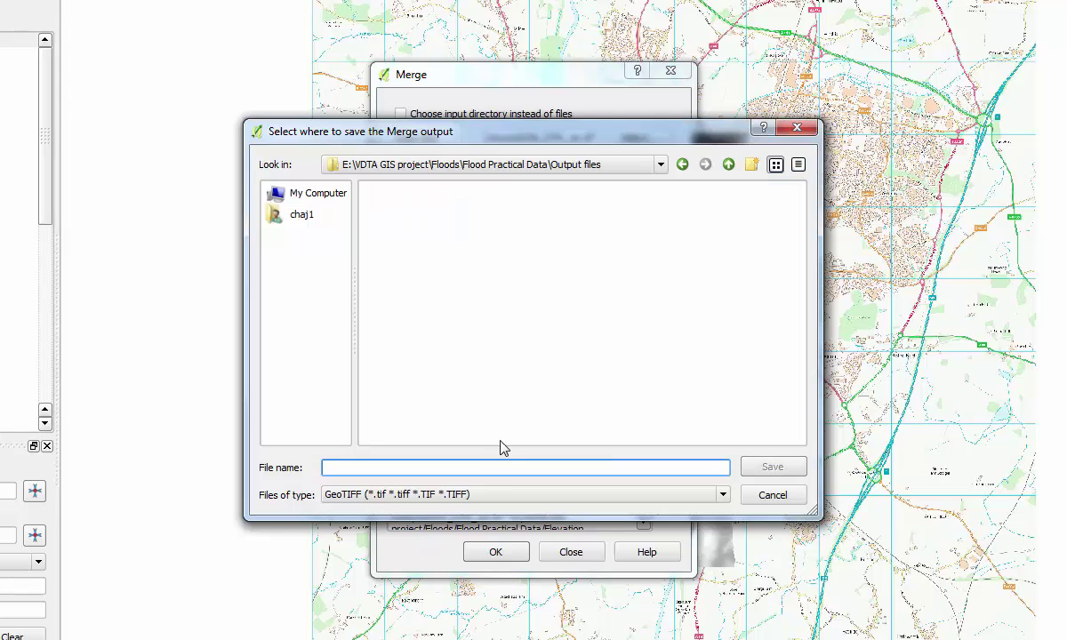
text(merge)
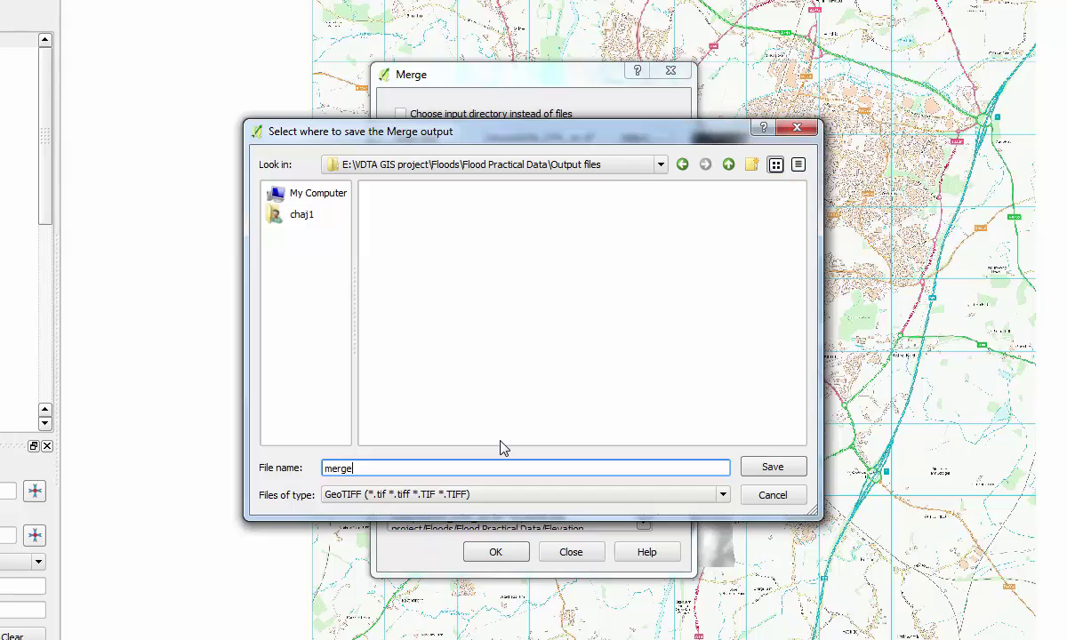
click(764, 469)
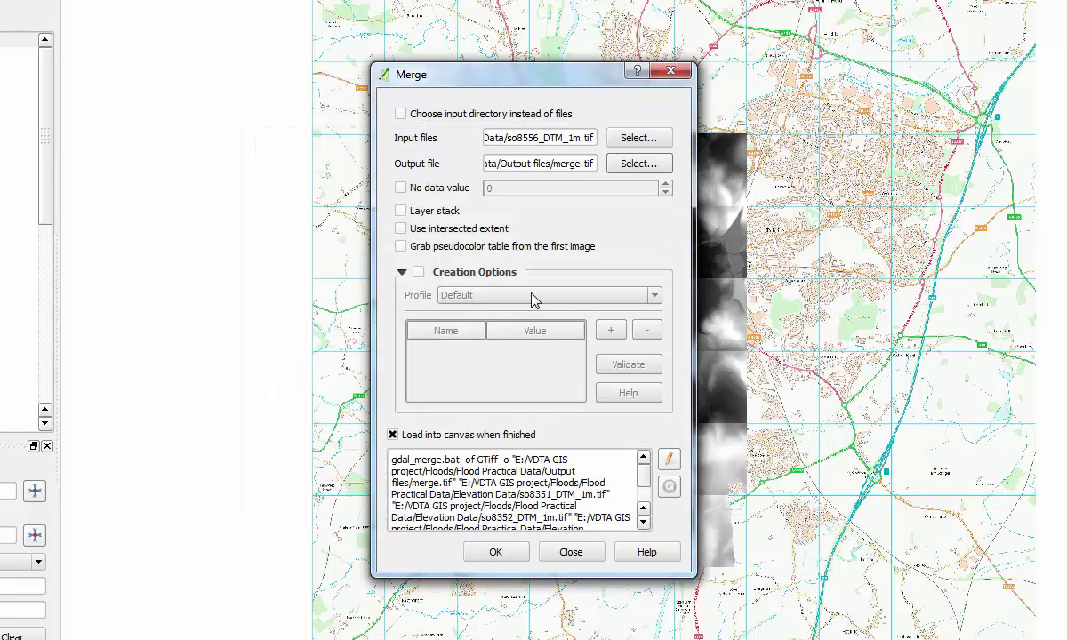
click(400, 191)
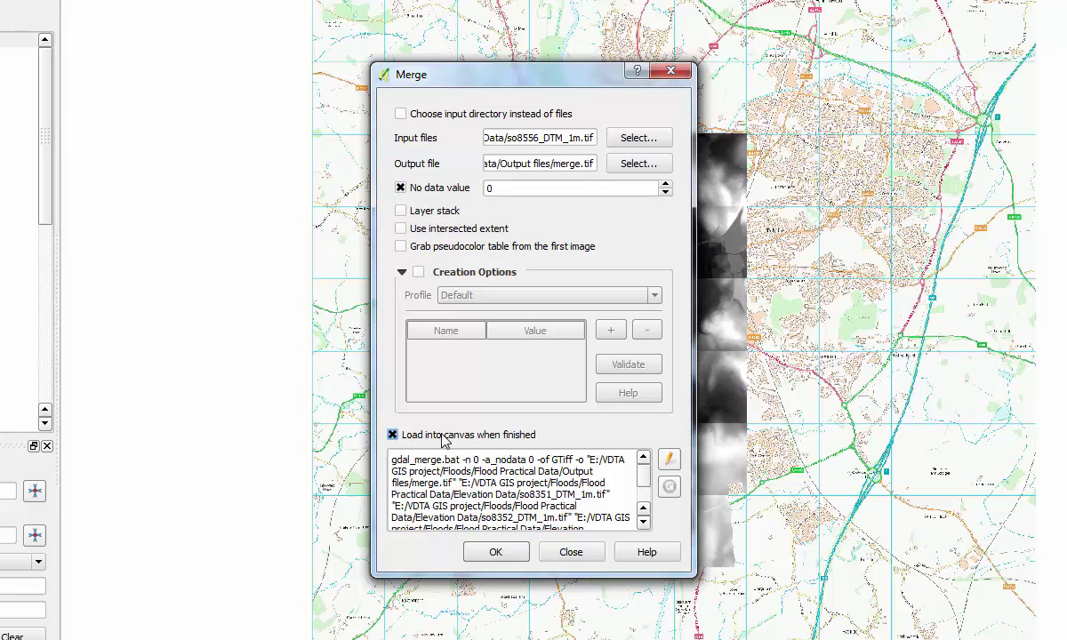
Run the merge, accept British National Grid for the result, and dismiss the completion messages.
click(494, 553)
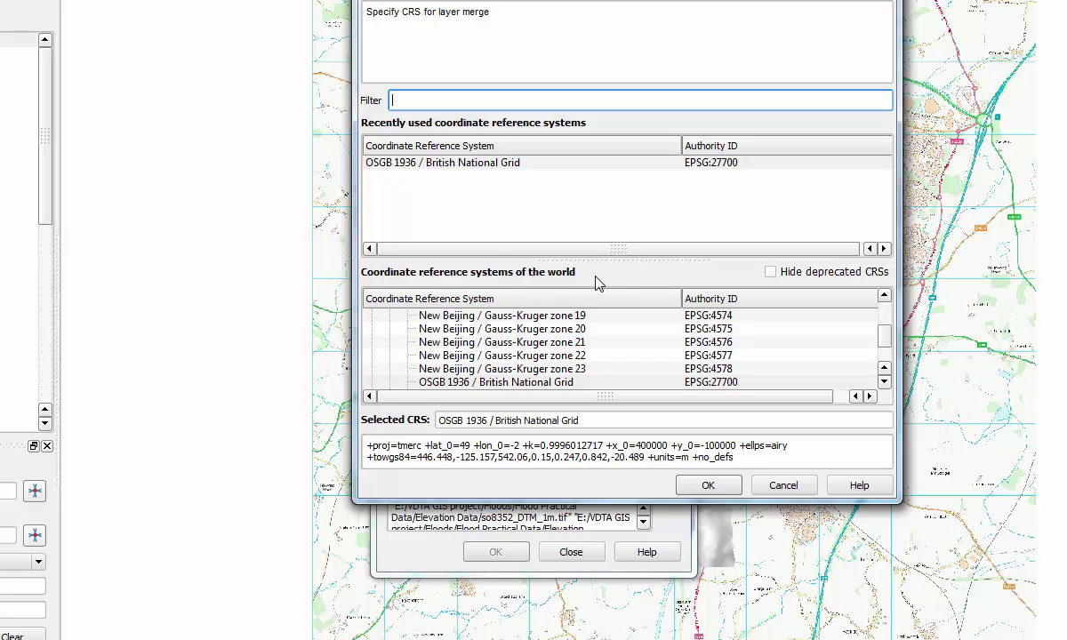
click(707, 484)
click(528, 346)
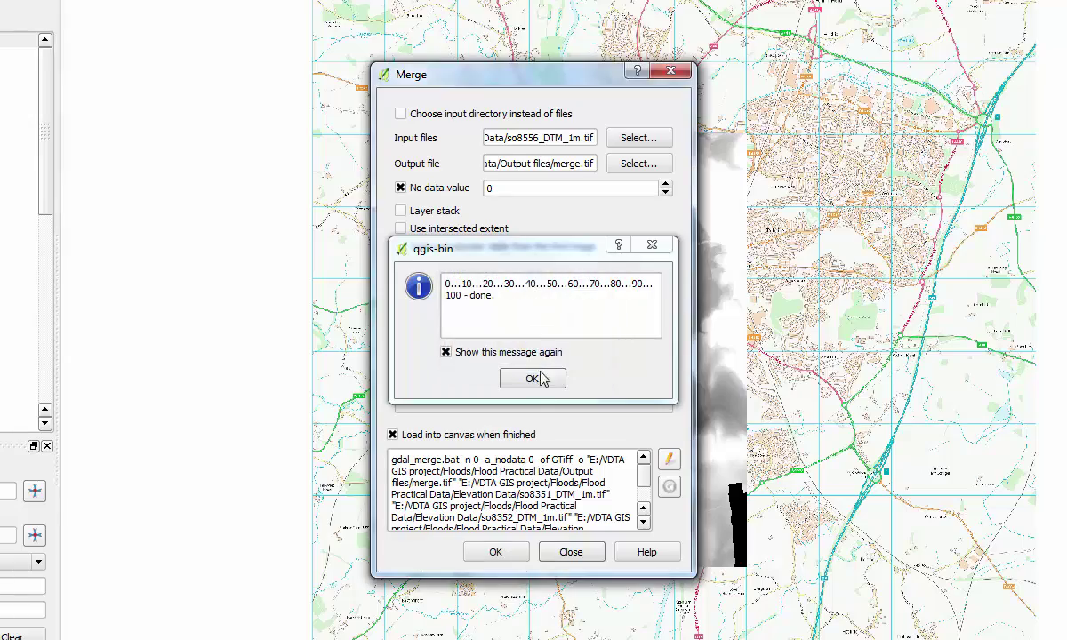
click(534, 380)
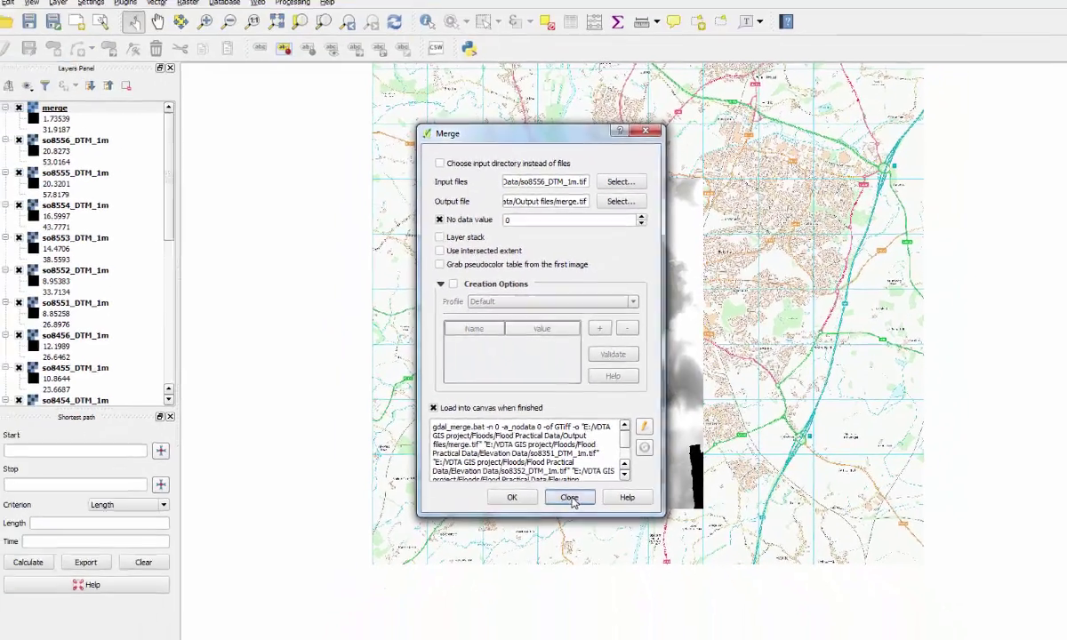
Close the Merge tool and collapse the legends of all 18 DTM tile layers.
click(572, 551)
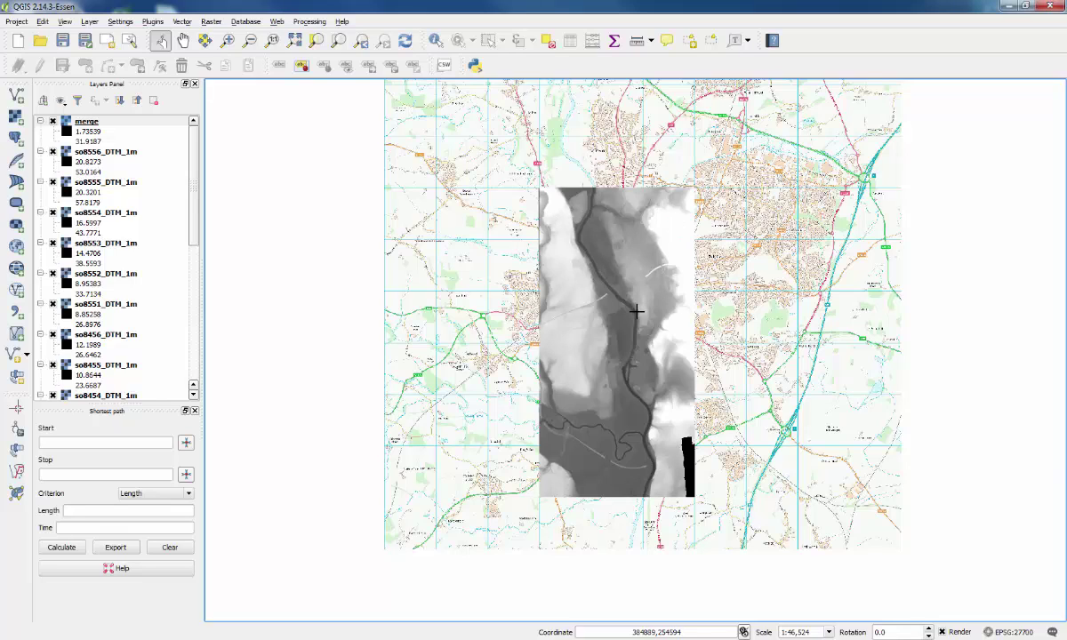
mouse_move(195, 149)
mouse_down()
mouse_move(189, 322)
mouse_move(203, 133)
mouse_up()
click(40, 151)
click(40, 161)
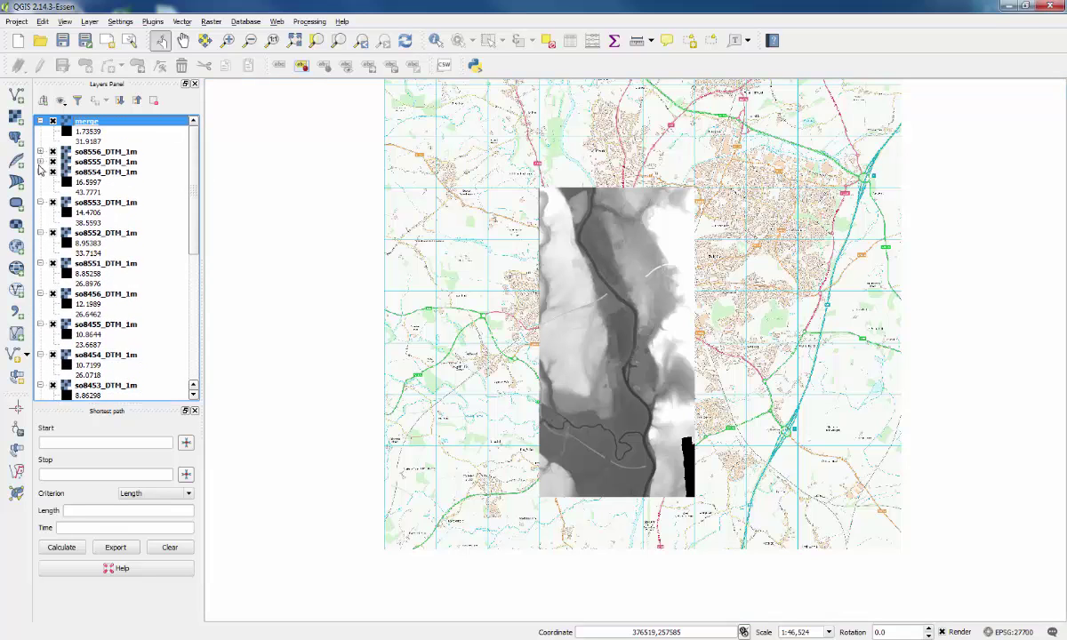
click(40, 172)
click(40, 181)
click(40, 192)
click(40, 202)
click(40, 212)
click(40, 223)
click(40, 233)
click(40, 243)
click(40, 254)
click(40, 263)
click(40, 273)
click(40, 284)
click(40, 293)
click(40, 304)
click(40, 314)
click(40, 324)
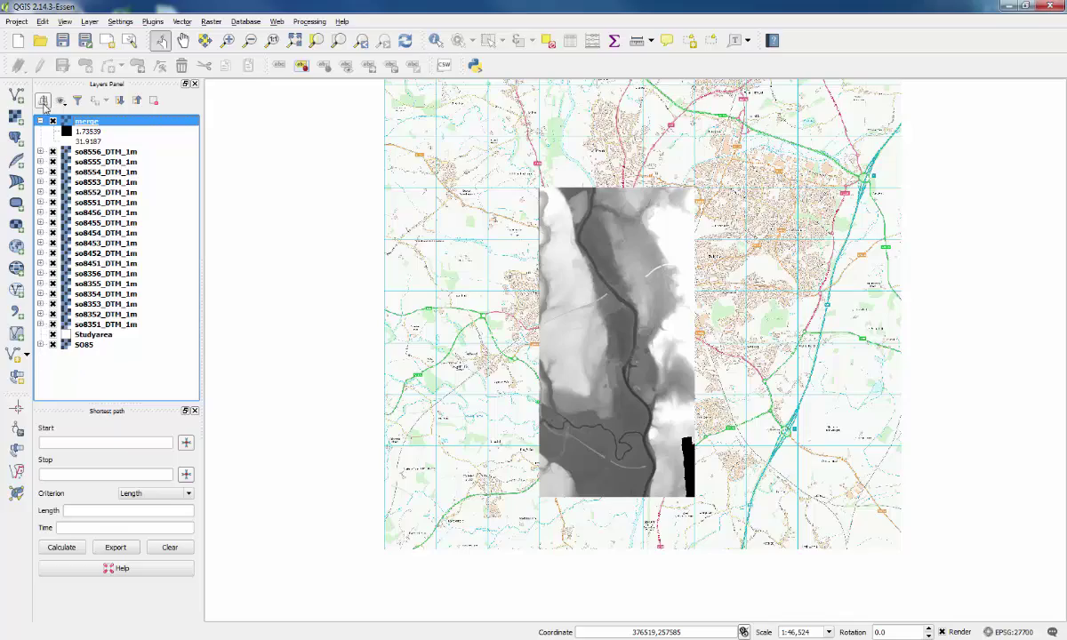
Create a layer group named elevation, move the 18 DTM layers into it, and collapse it.
click(43, 101)
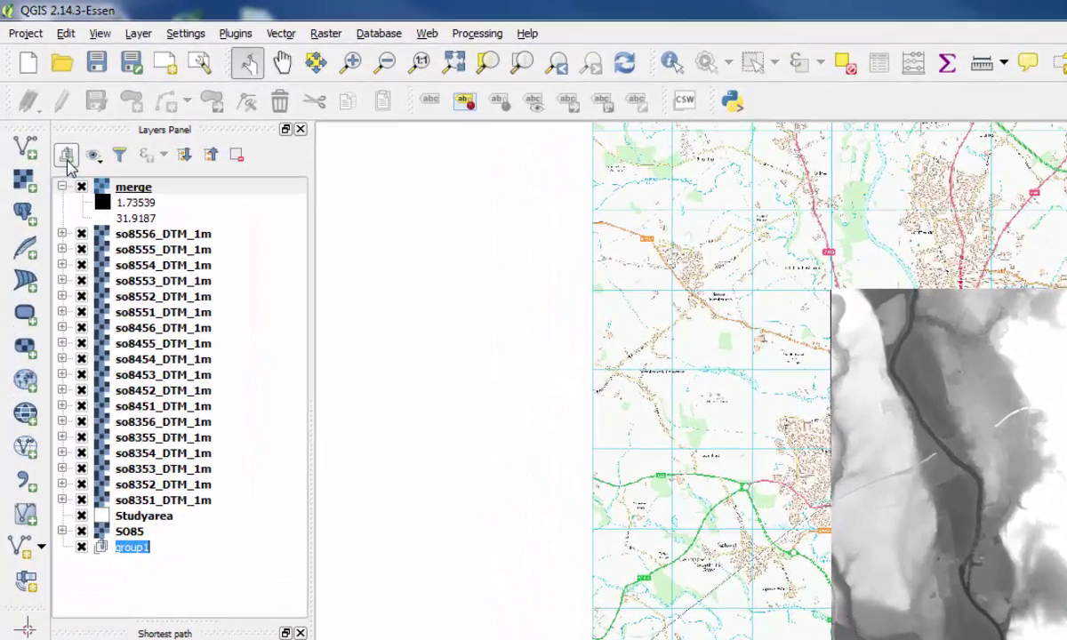
text(elevation)
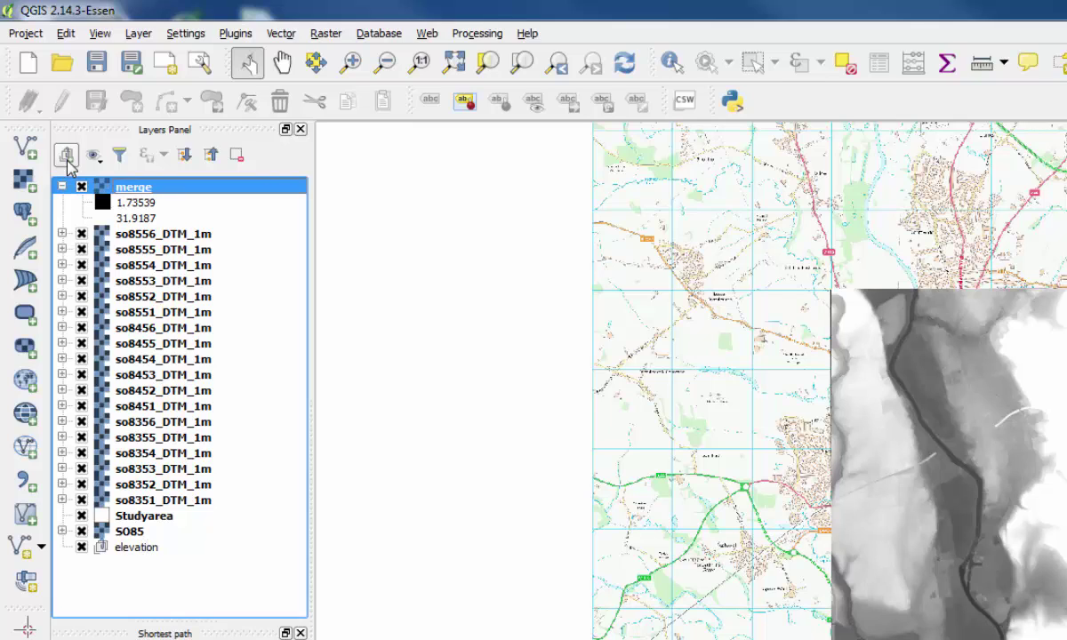
click(151, 235)
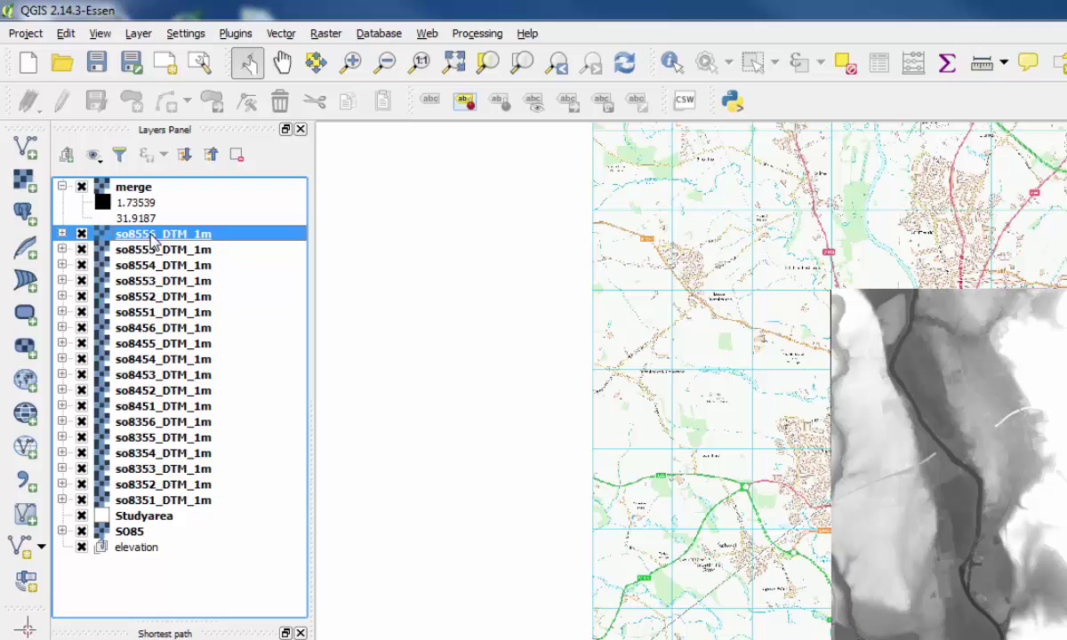
shift+click(171, 501)
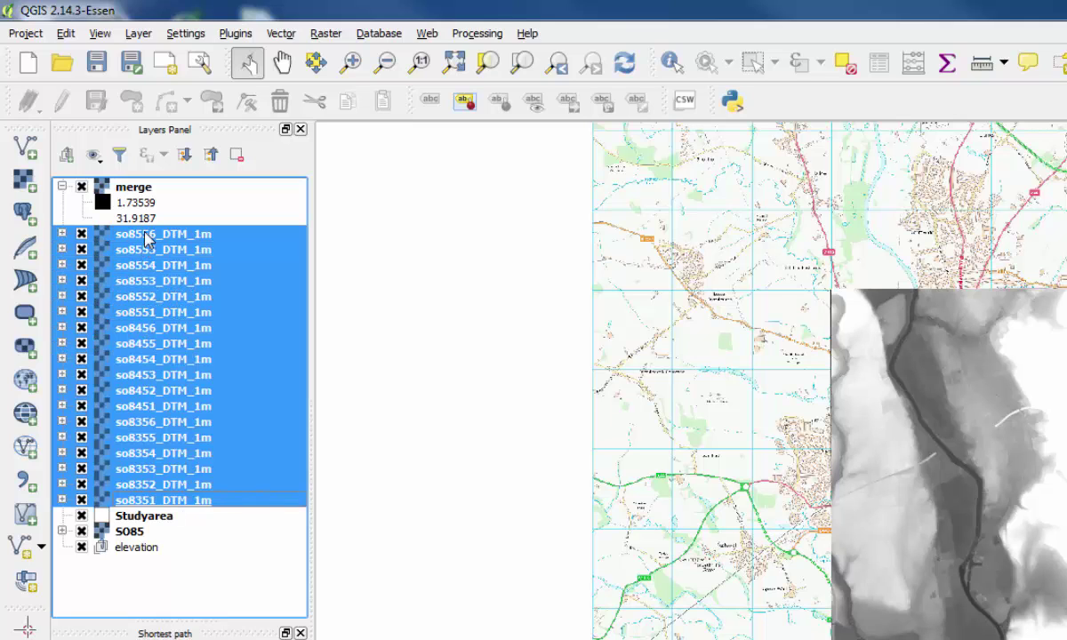
drag(147, 233, 152, 558)
click(61, 265)
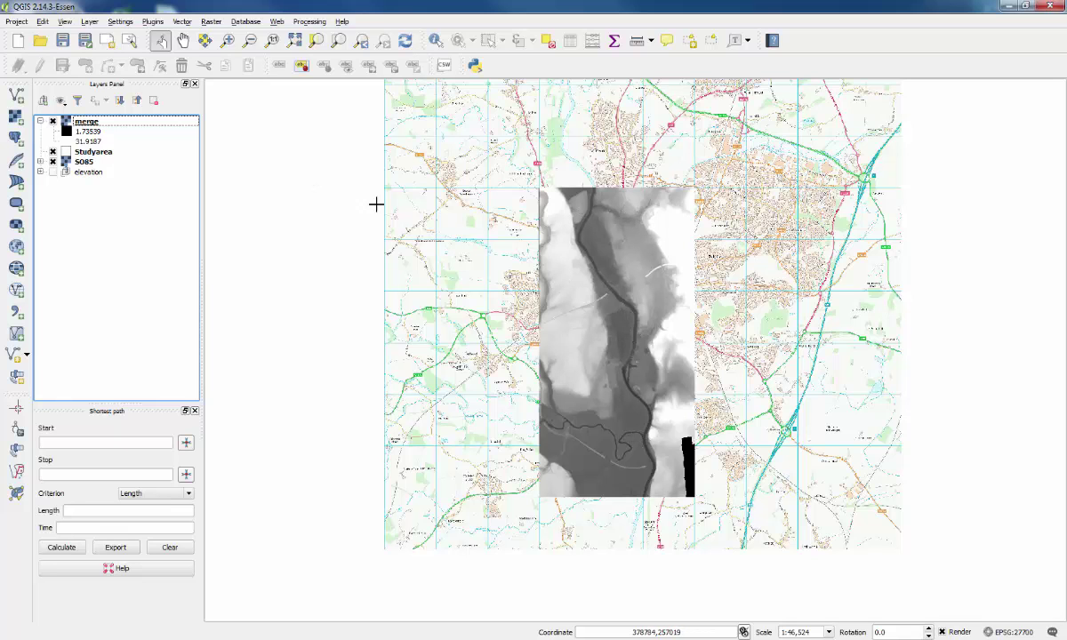
Set up Terrain Analysis > Hillshade on the merge layer, saving as hillshade in Output files.
scroll(649, 338, up, 1)
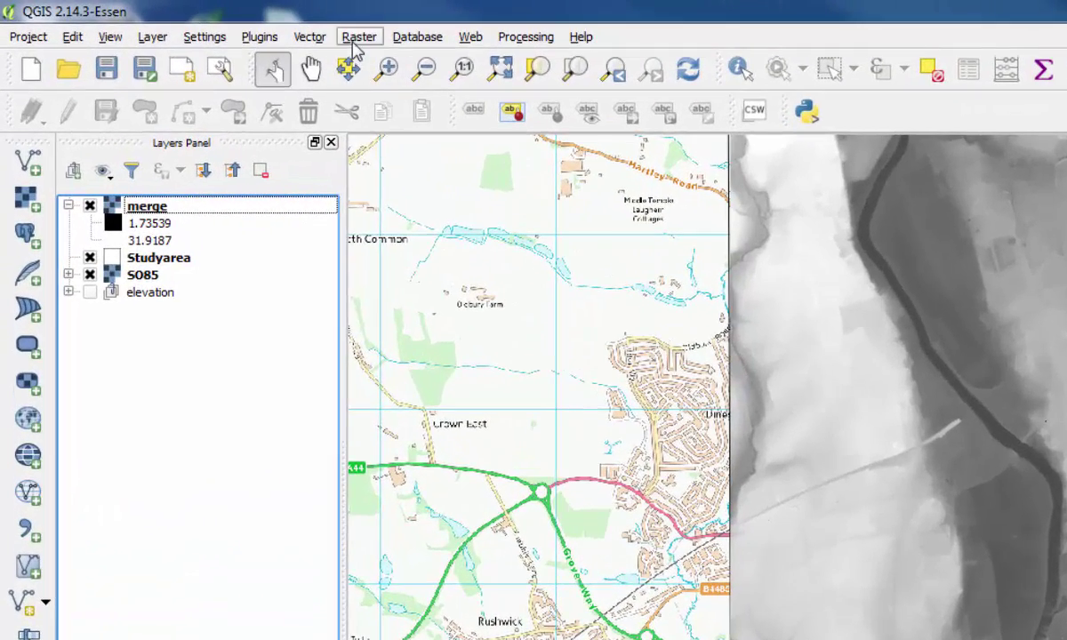
click(356, 40)
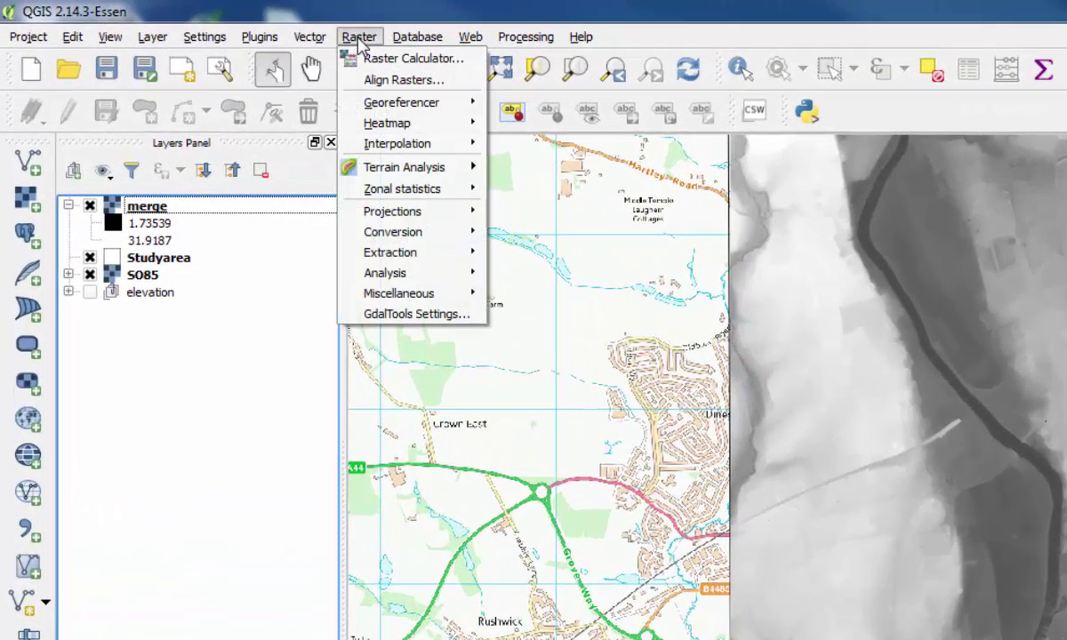
mouse_move(360, 168)
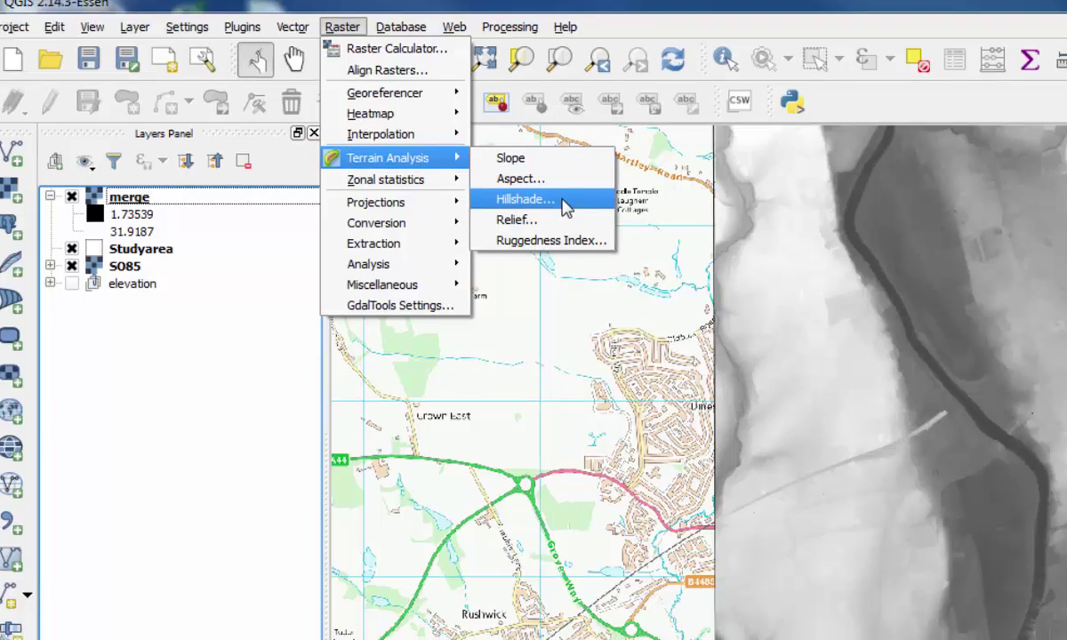
click(573, 210)
click(884, 263)
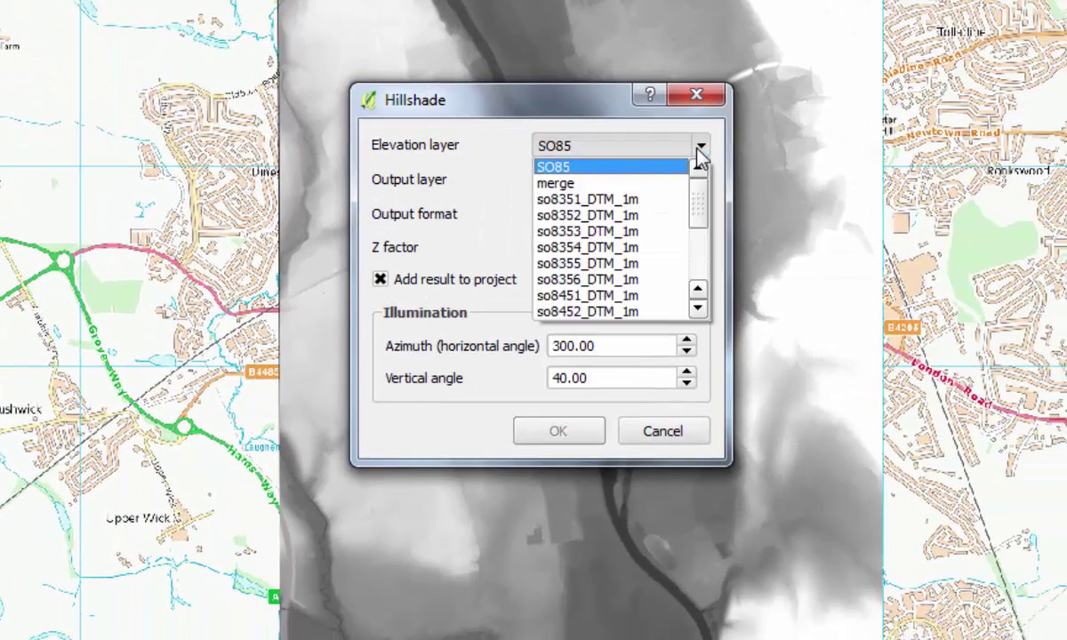
click(671, 184)
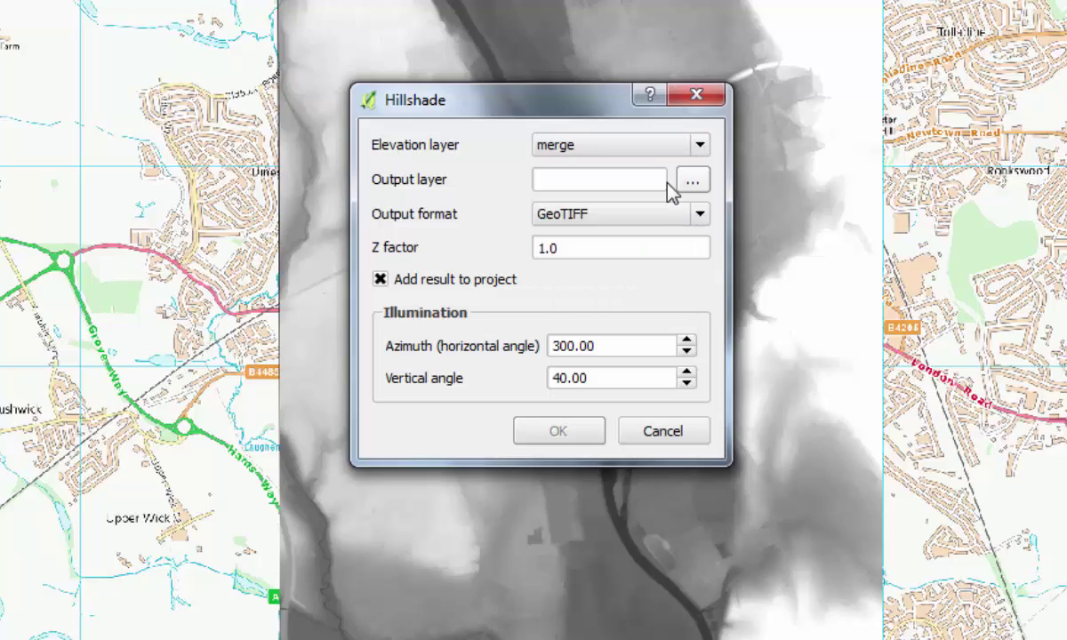
click(690, 183)
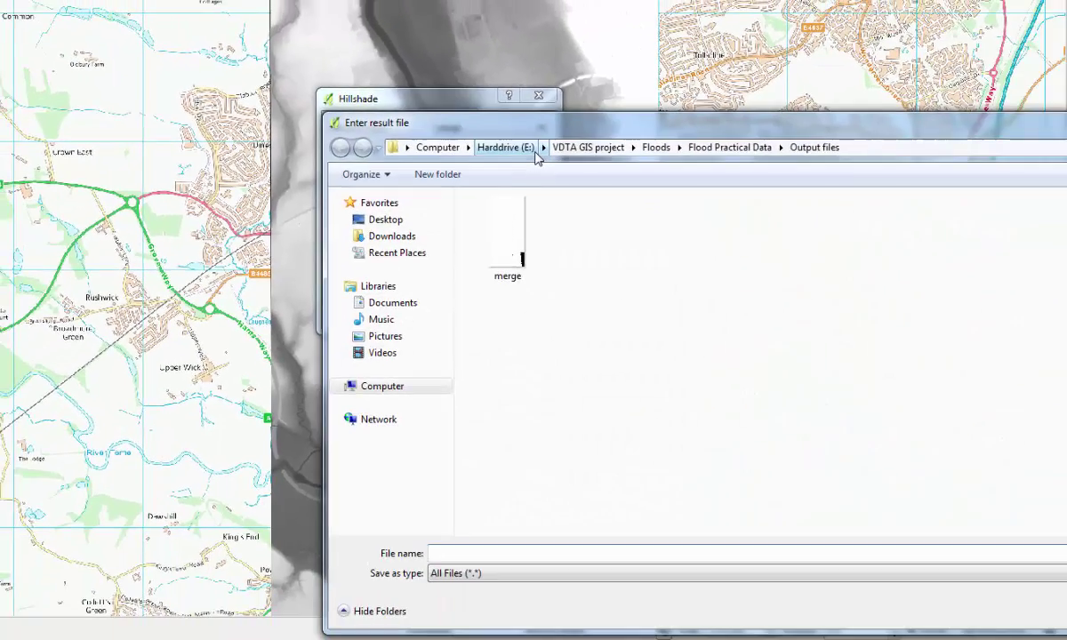
drag(781, 127, 438, 49)
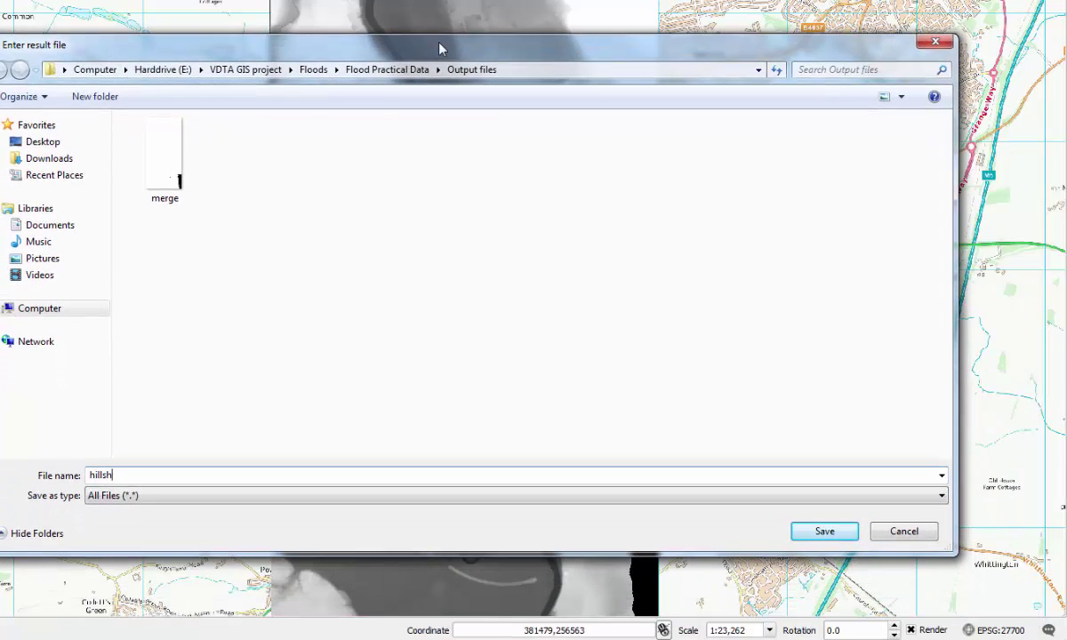
click(824, 533)
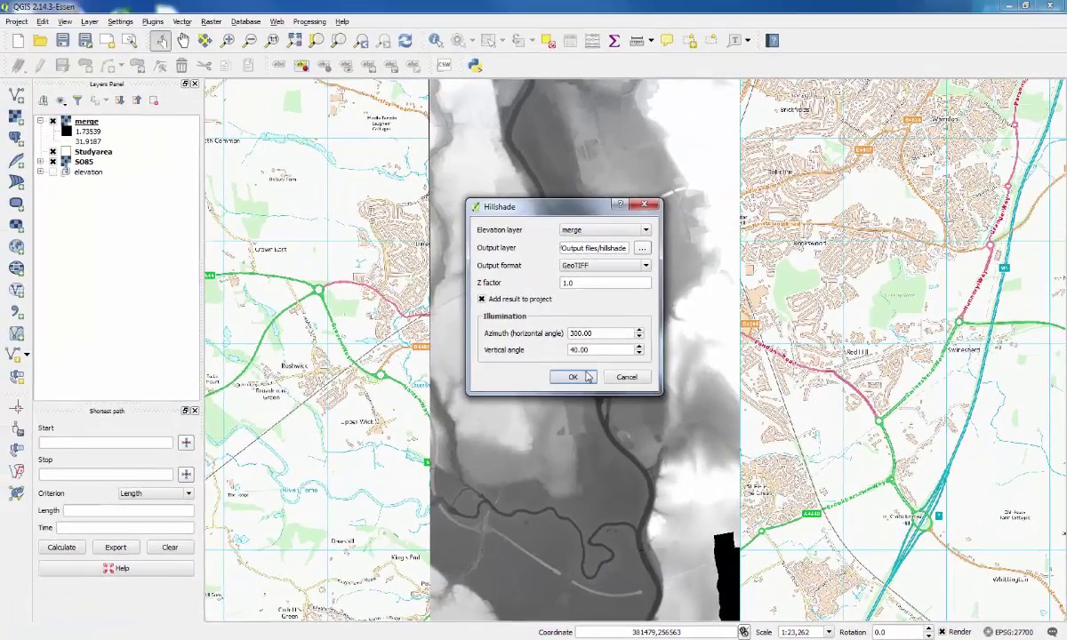
Run the hillshade and assign OSGB 1936 / British National Grid to the result.
click(450, 311)
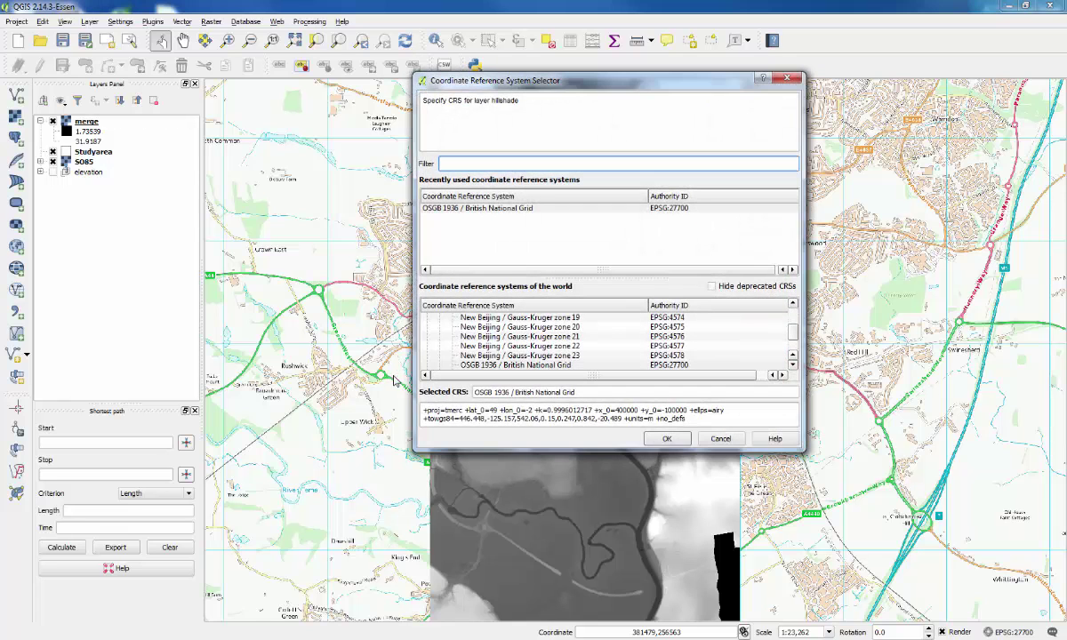
click(566, 208)
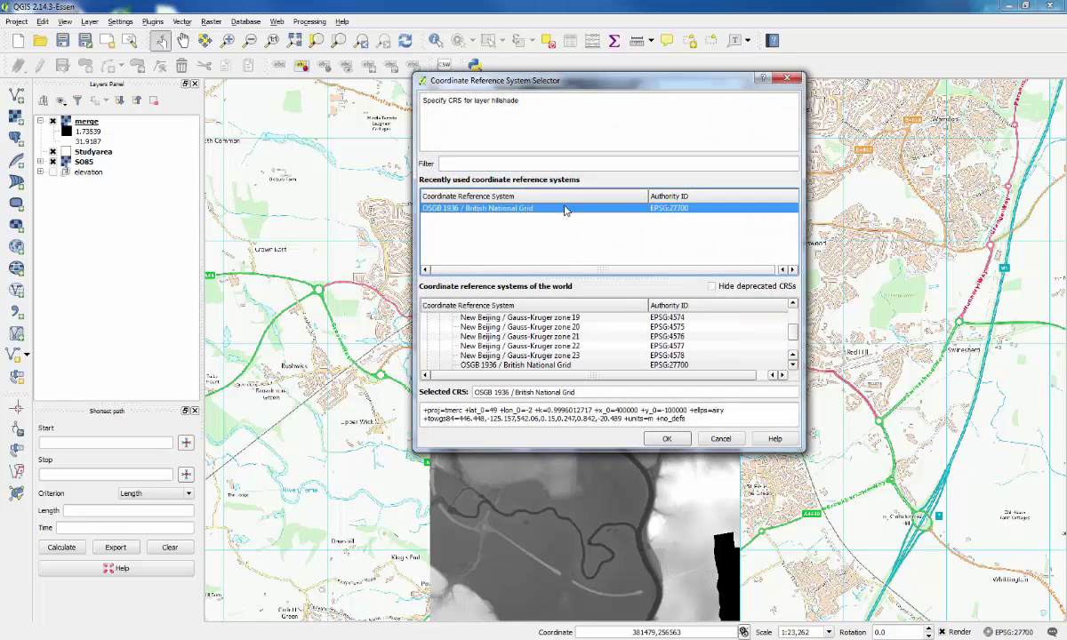
click(668, 438)
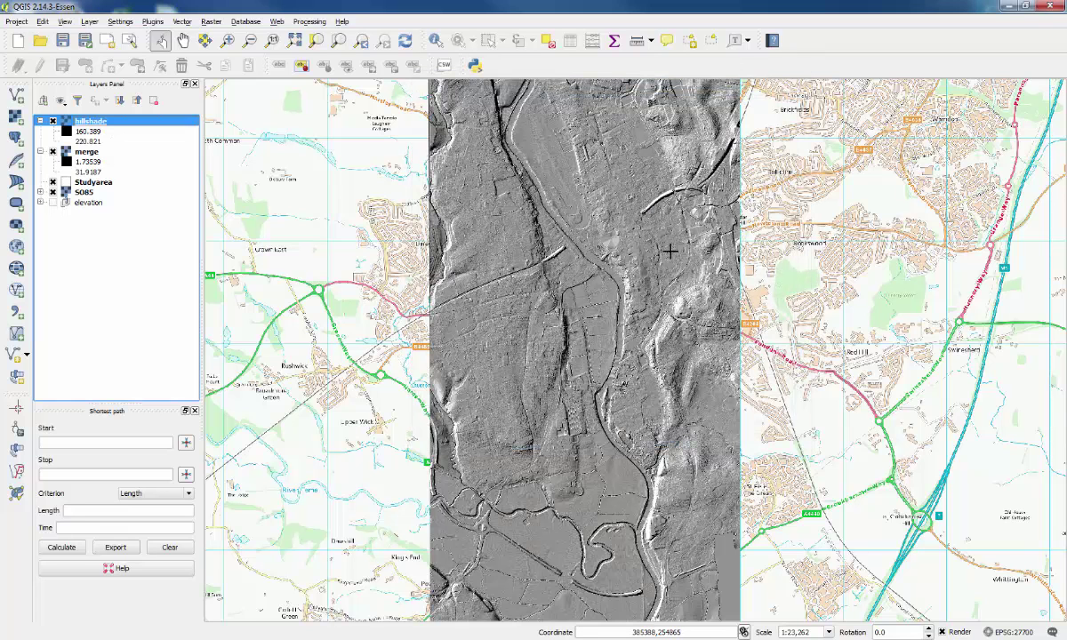
Zoom in along the river, collapse the merge and hillshade legends, and move hillshade below merge.
scroll(579, 326, up, 1)
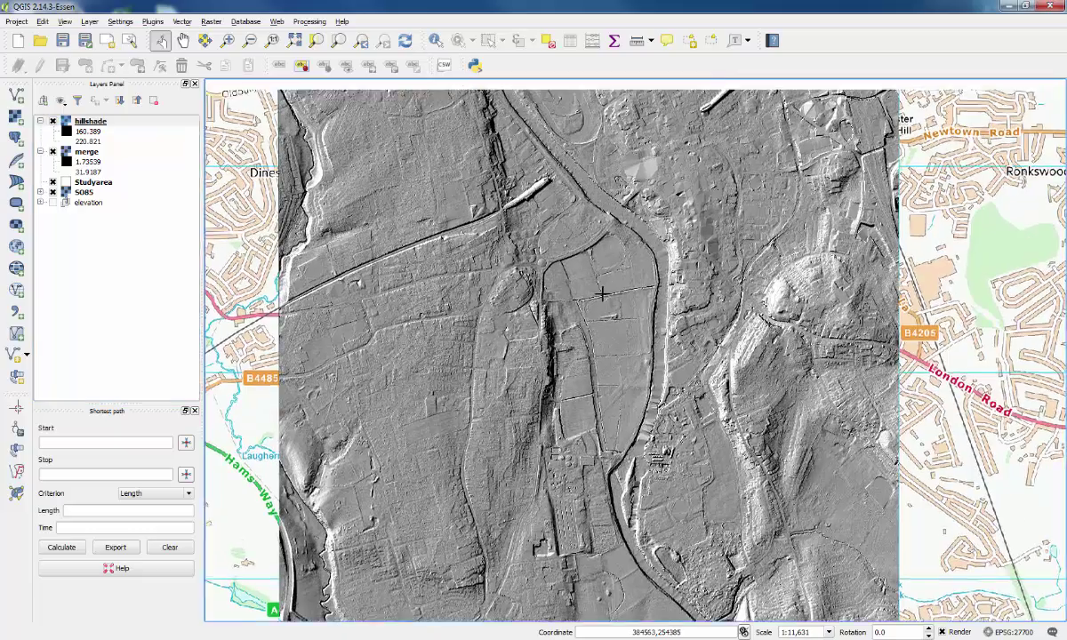
drag(603, 362, 602, 448)
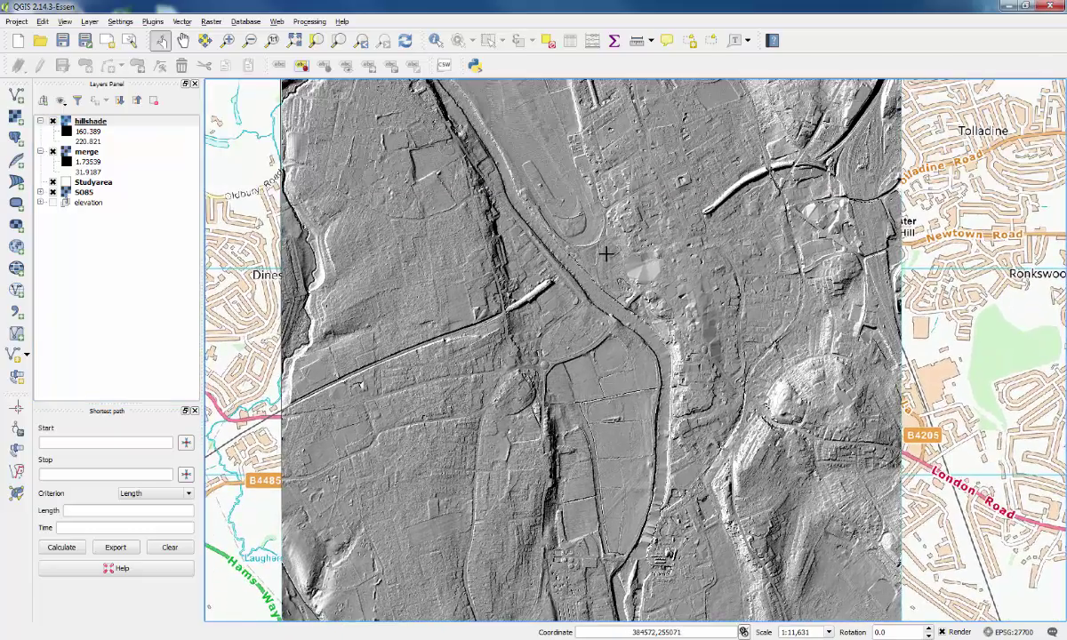
drag(605, 251, 608, 362)
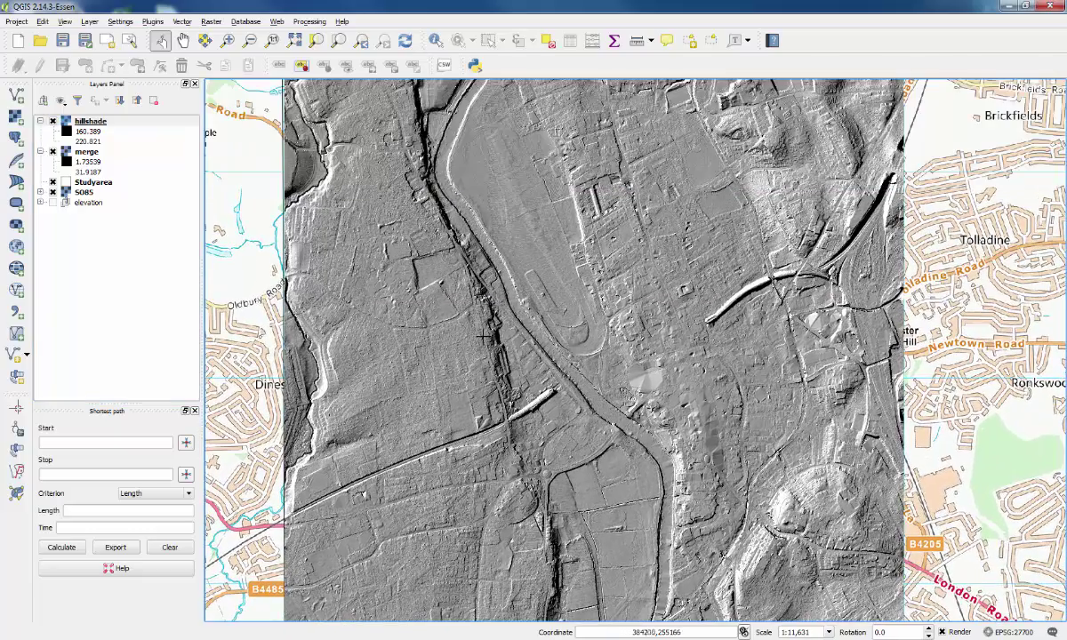
click(40, 152)
click(40, 120)
mouse_move(89, 121)
mouse_down()
mouse_move(93, 140)
mouse_move(88, 122)
mouse_move(107, 132)
mouse_move(100, 108)
mouse_move(91, 129)
mouse_move(110, 120)
mouse_move(95, 122)
mouse_up()
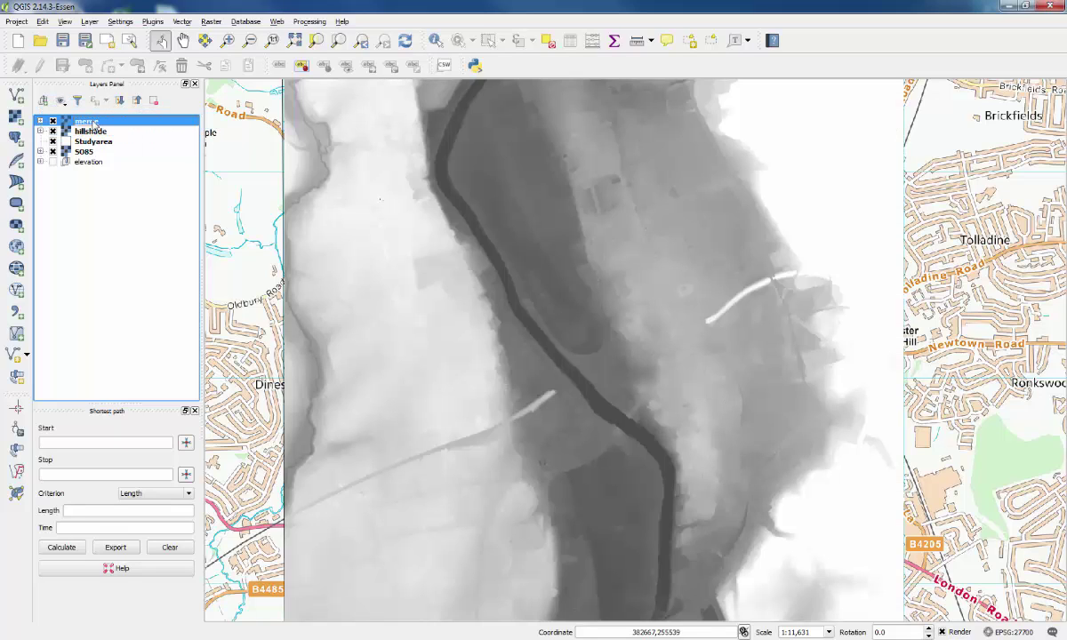
Set the merge layer's global transparency to 40%.
double_click(92, 123)
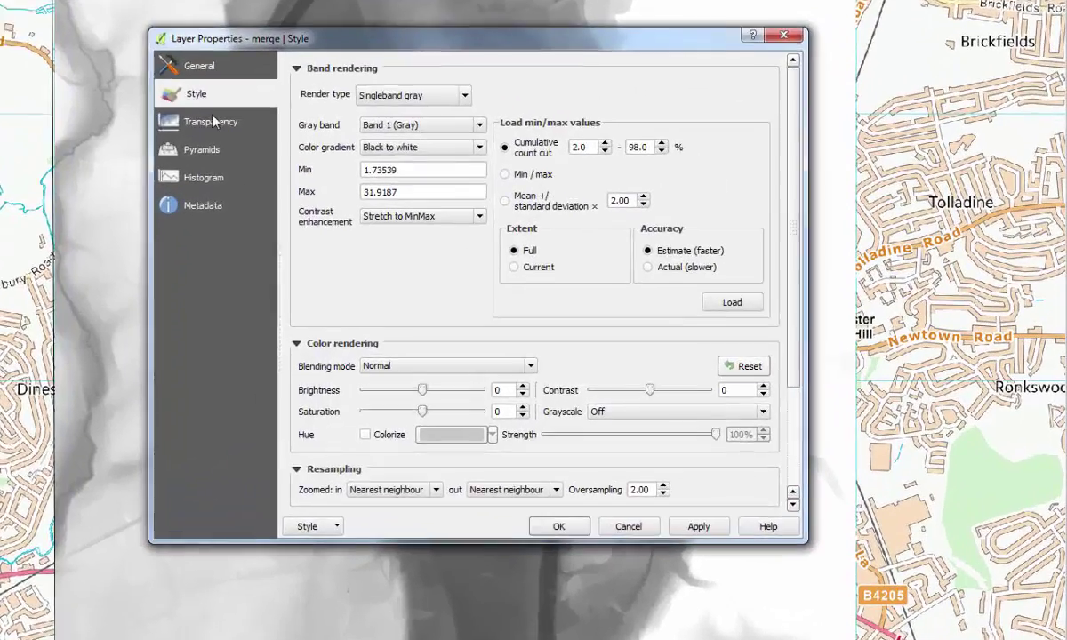
click(211, 122)
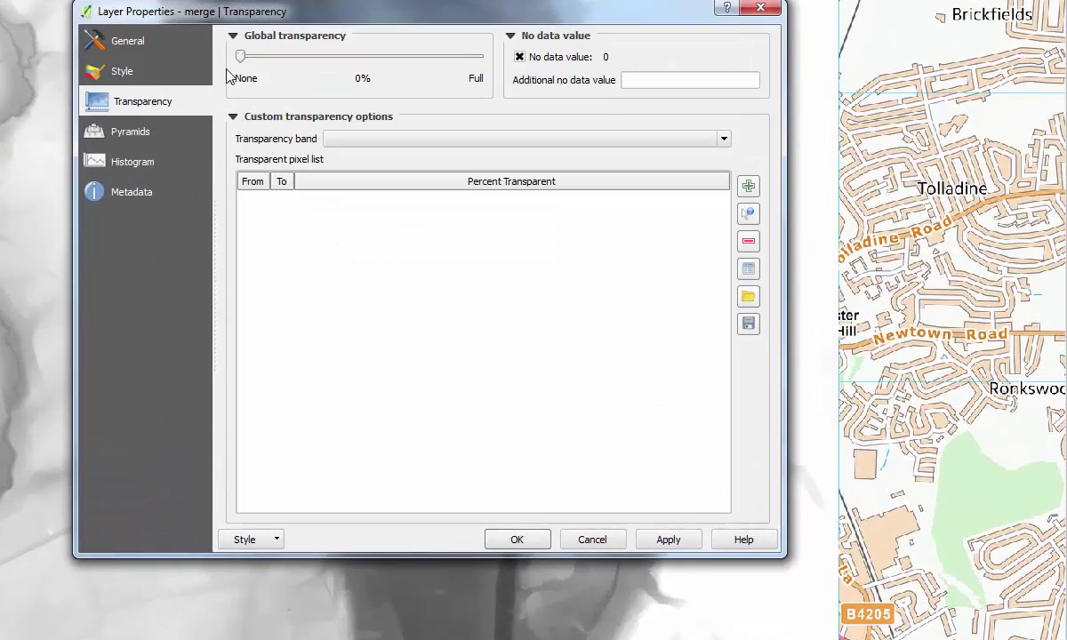
drag(240, 56, 336, 70)
drag(335, 70, 338, 70)
Style merge as Singleband pseudocolor, Spectral ramp, 15 equal-interval classes, and classify.
click(178, 70)
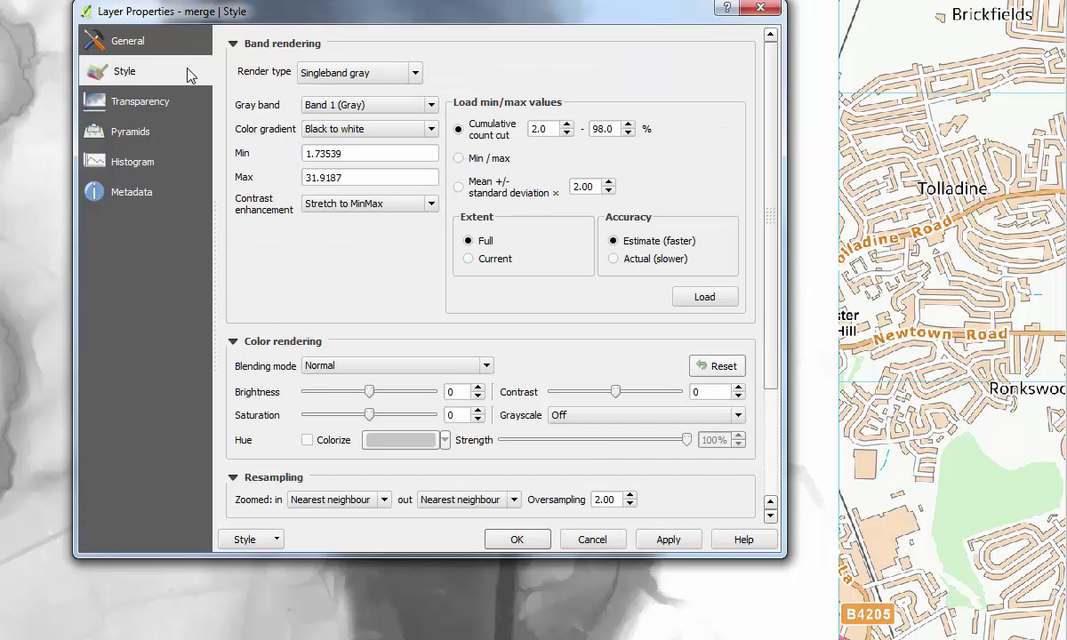
click(404, 73)
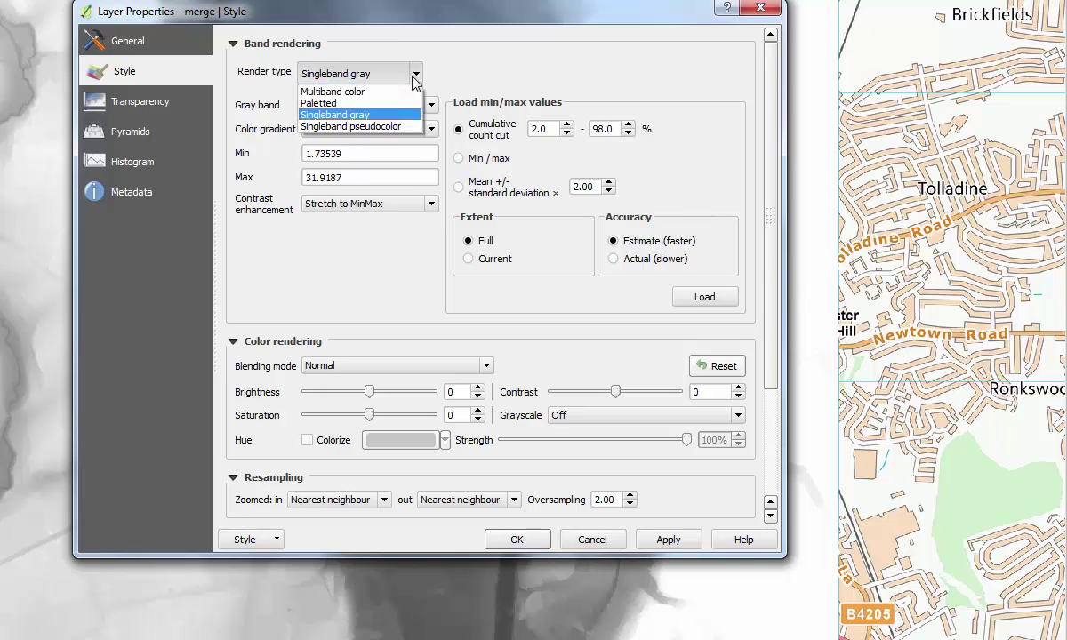
click(385, 128)
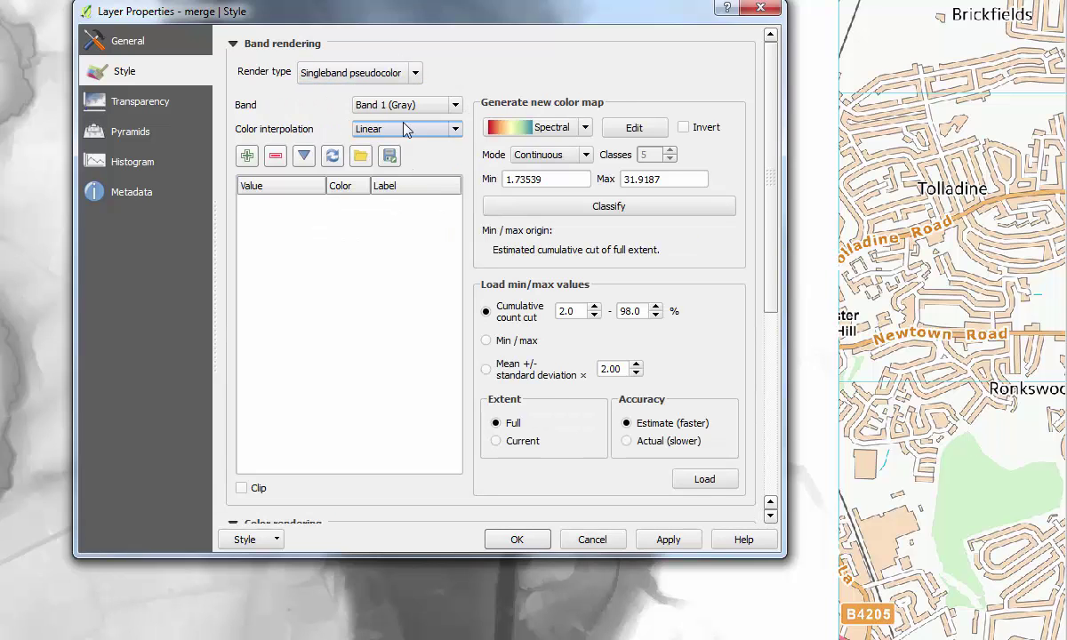
click(586, 129)
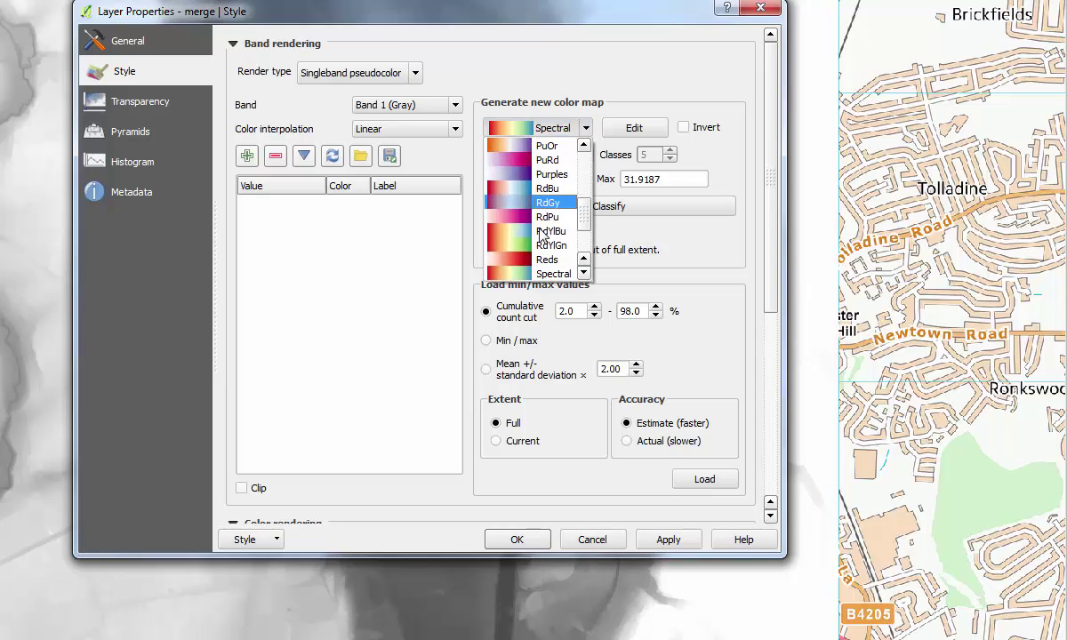
click(552, 269)
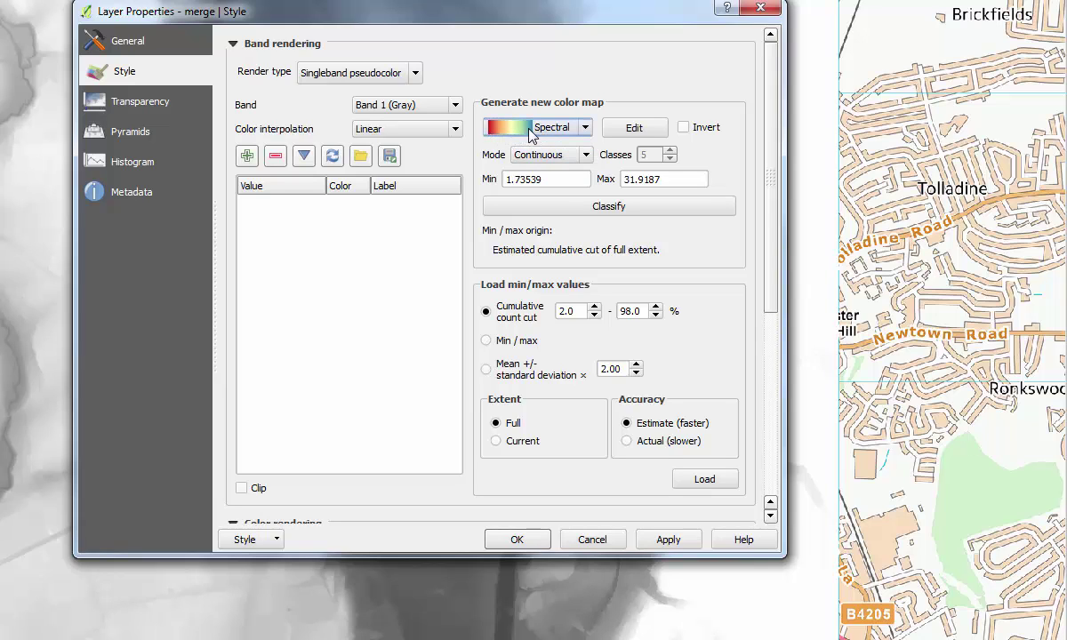
click(582, 157)
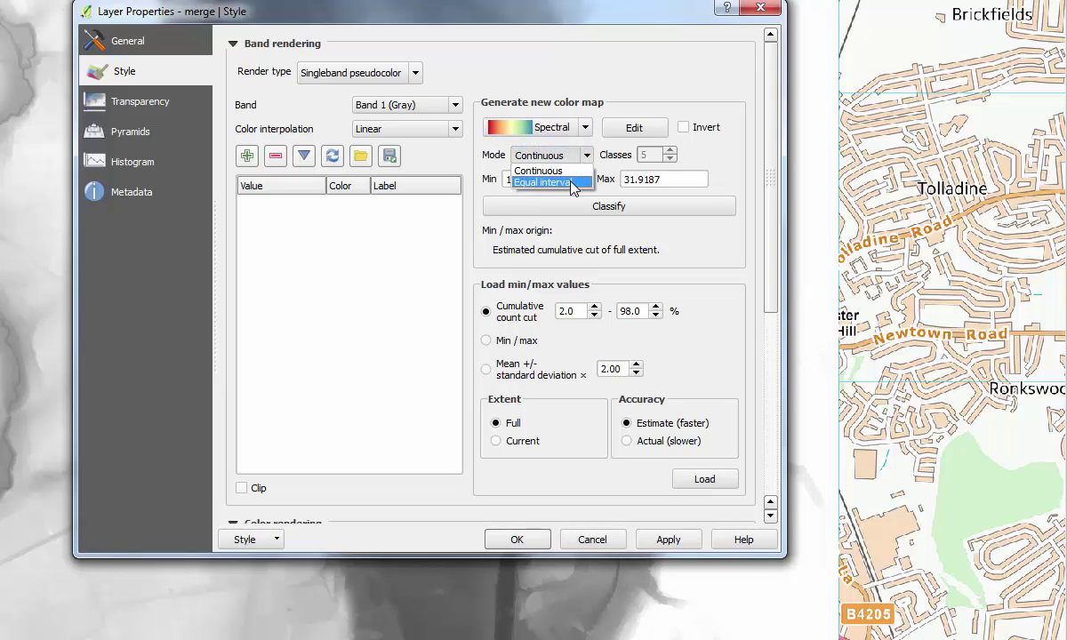
click(573, 183)
click(649, 156)
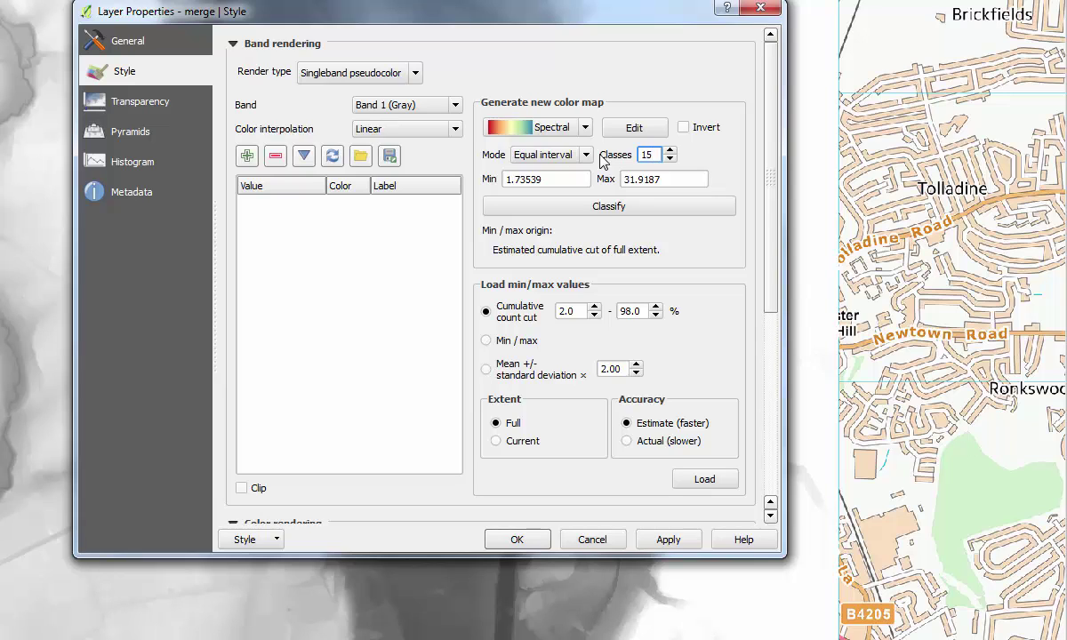
click(608, 206)
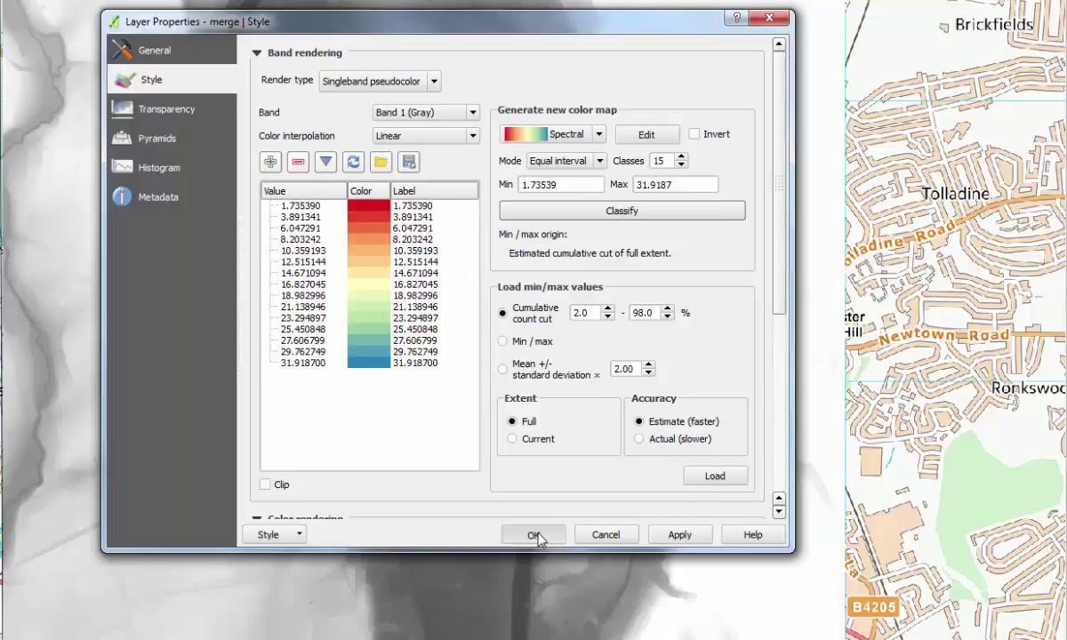
Apply the Spectral pseudocolour style to merge and zoom out to see the whole raster.
click(516, 540)
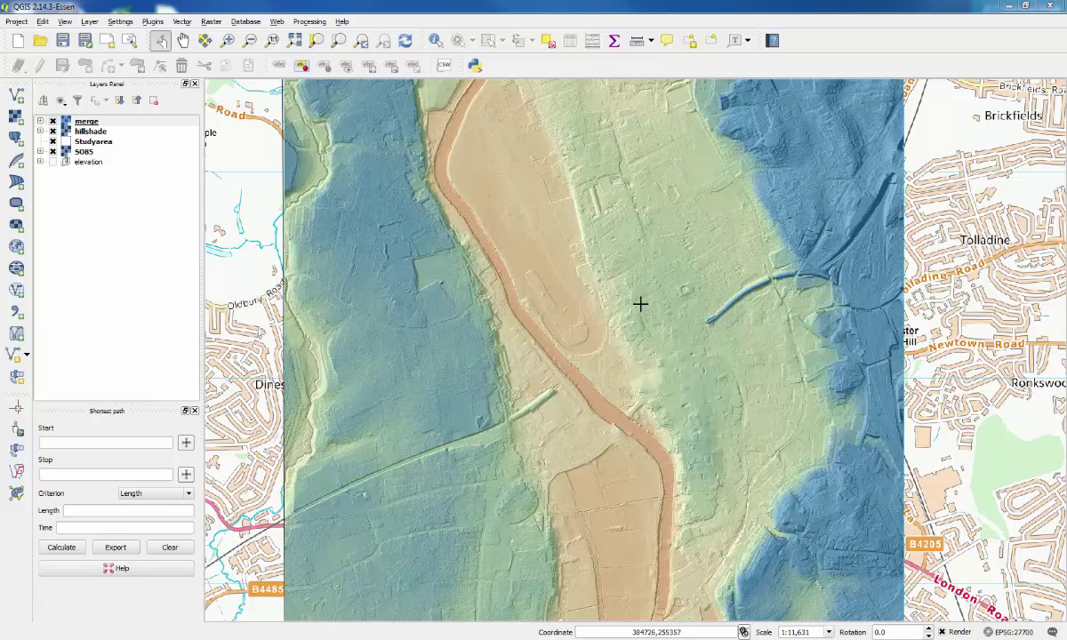
scroll(640, 304, down, 1)
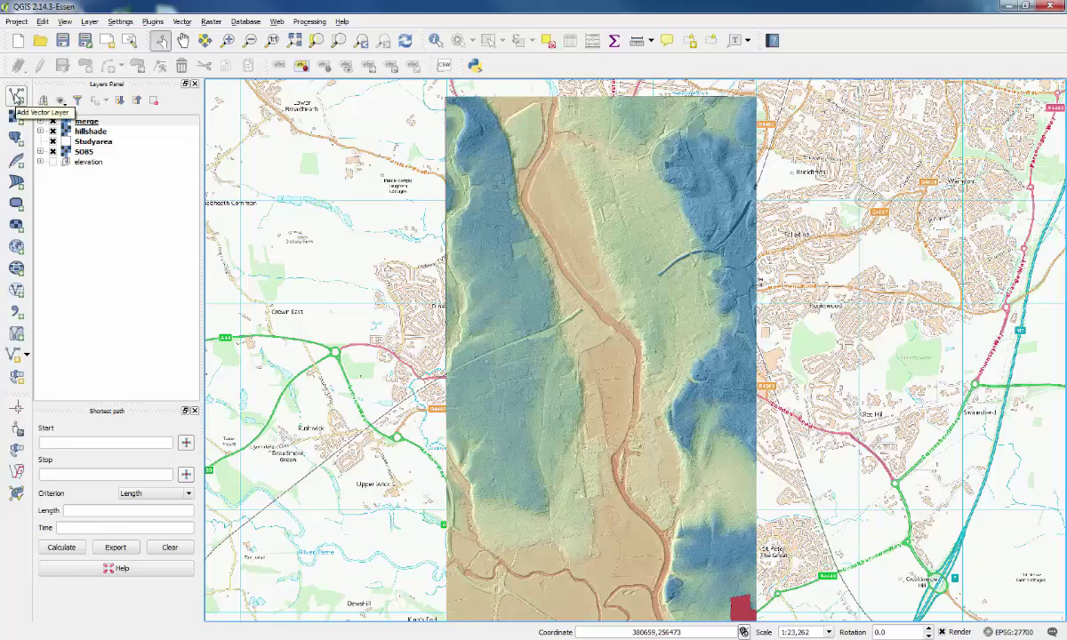
Load SO_Building, SO_RailwayTrack, SO_Road and SO_SurfaceWater_Area shapefiles from OS Vector Data\data.
click(16, 96)
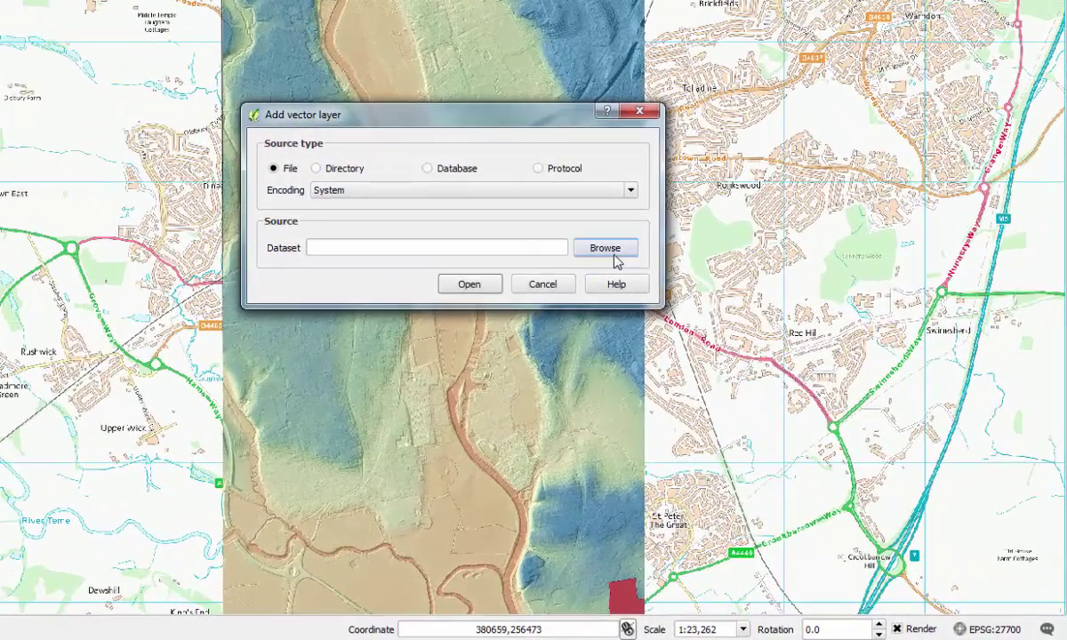
click(613, 256)
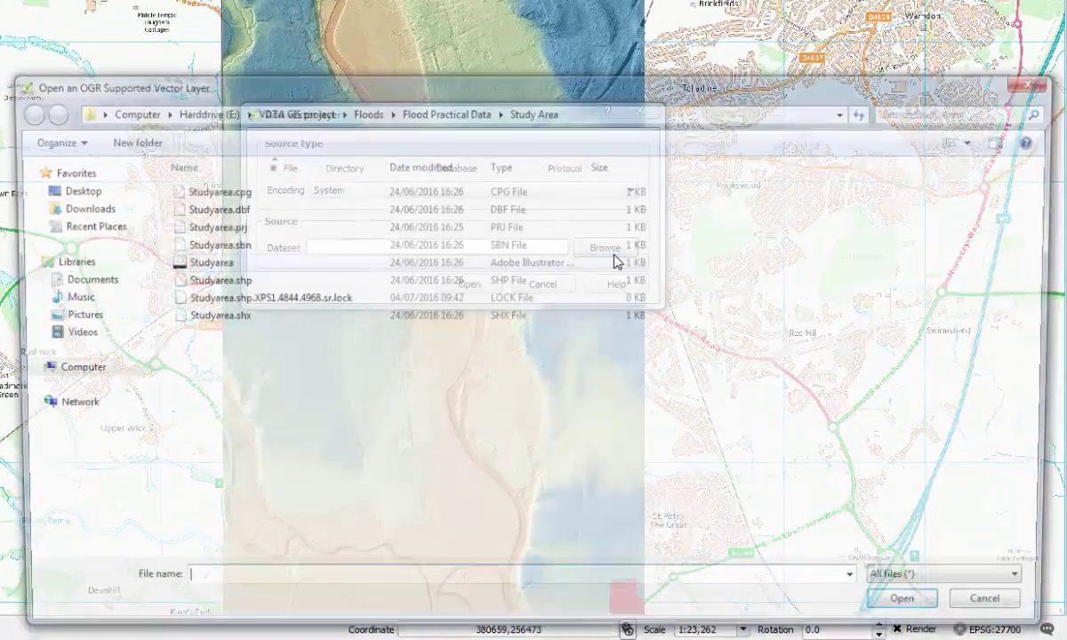
click(446, 109)
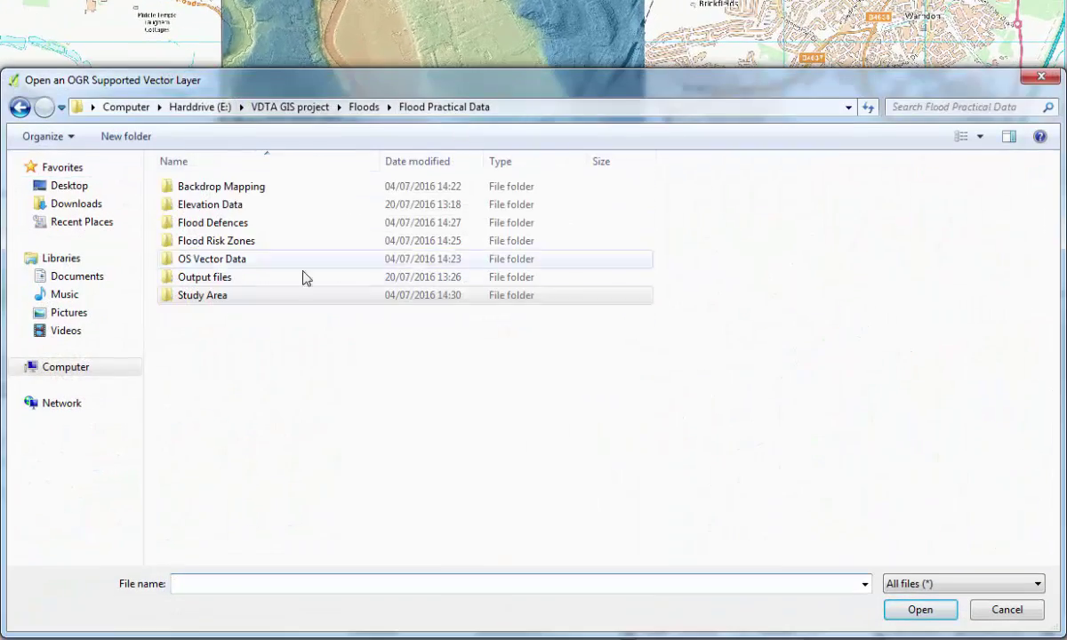
double_click(228, 261)
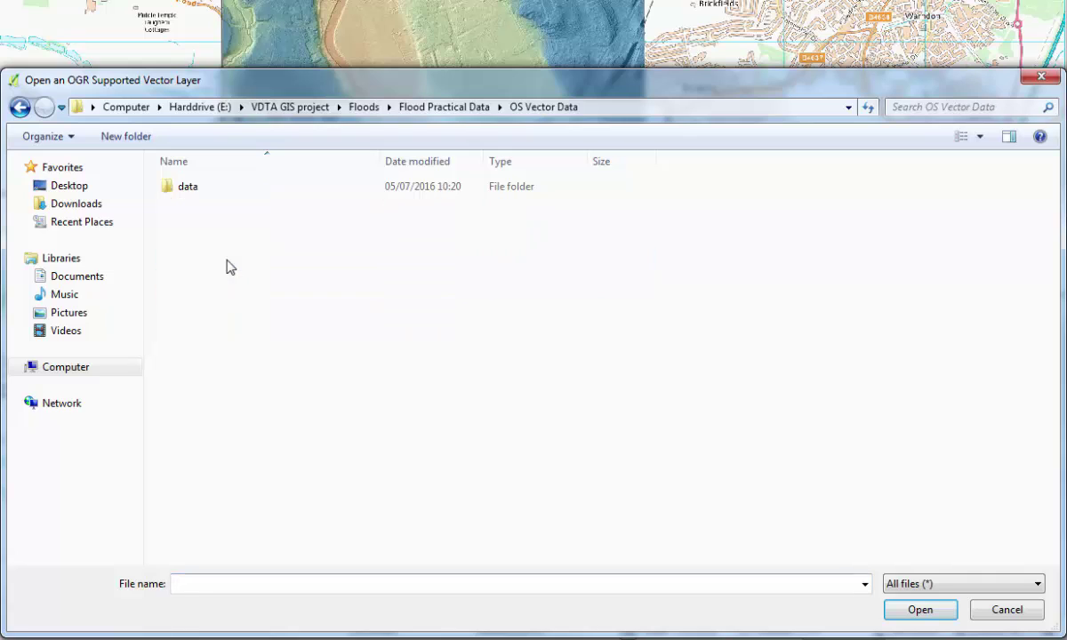
double_click(189, 186)
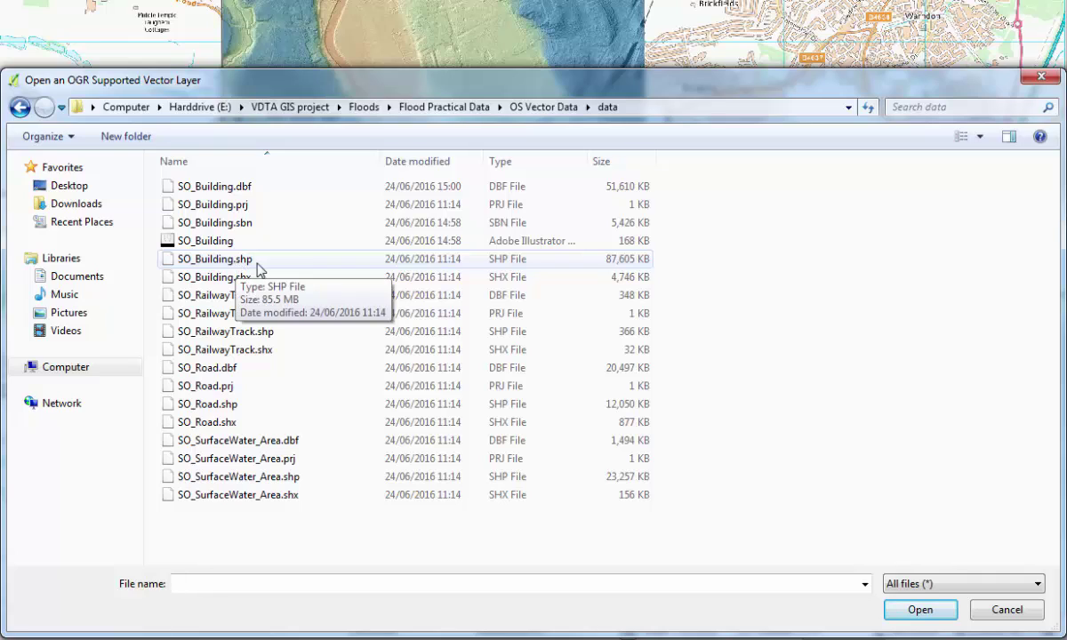
click(513, 268)
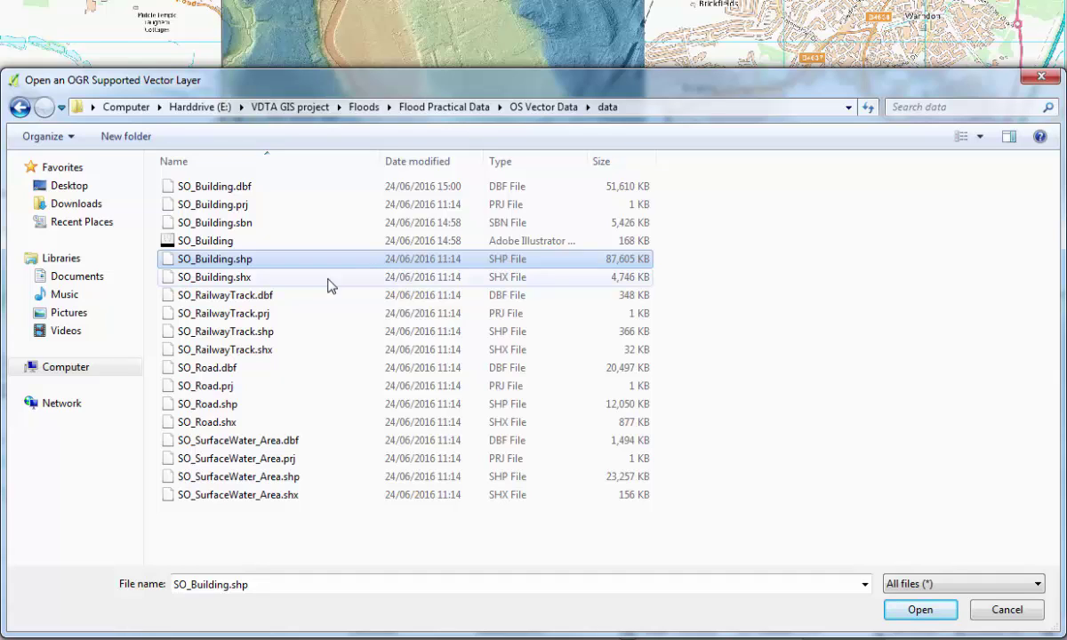
ctrl+click(263, 333)
ctrl+click(267, 406)
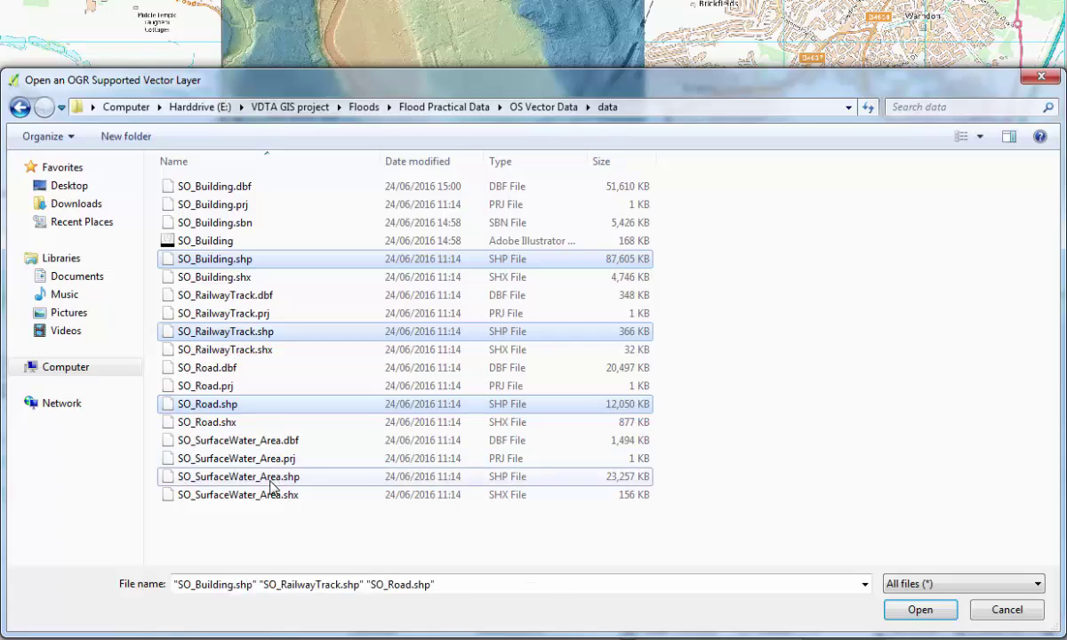
ctrl+click(257, 474)
click(918, 610)
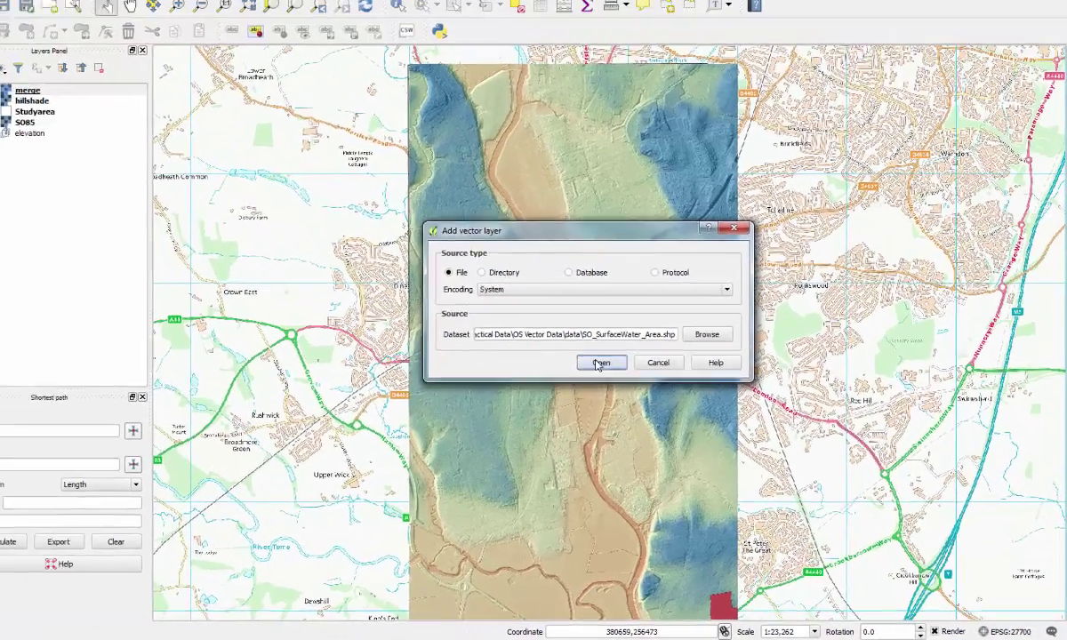
click(521, 316)
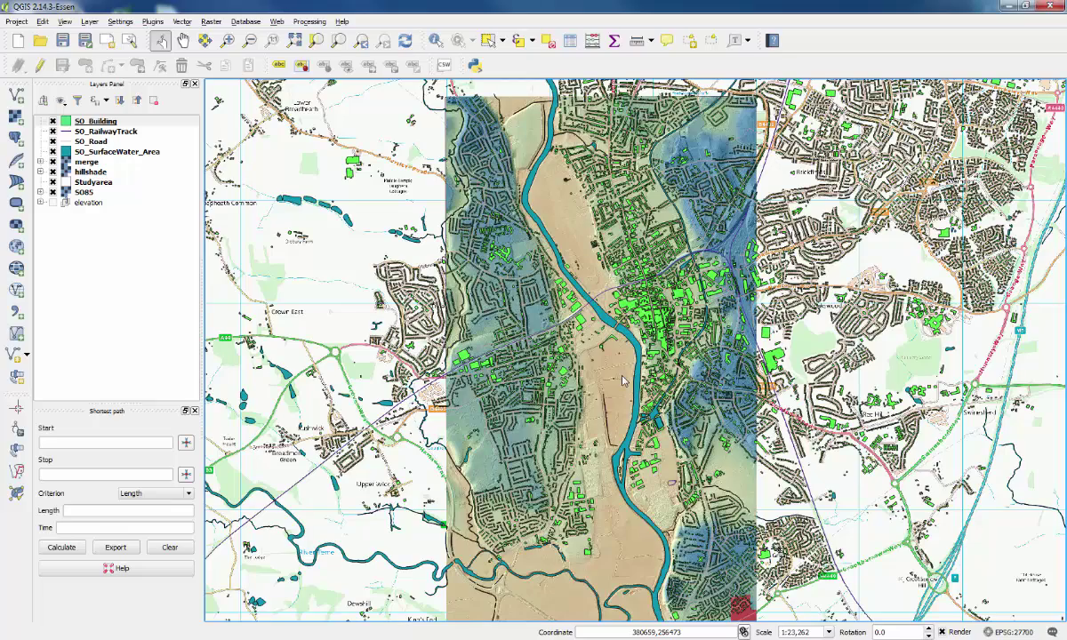
Zoom the map out to about 1:46,524 to show the whole loaded area.
scroll(594, 359, down, 1)
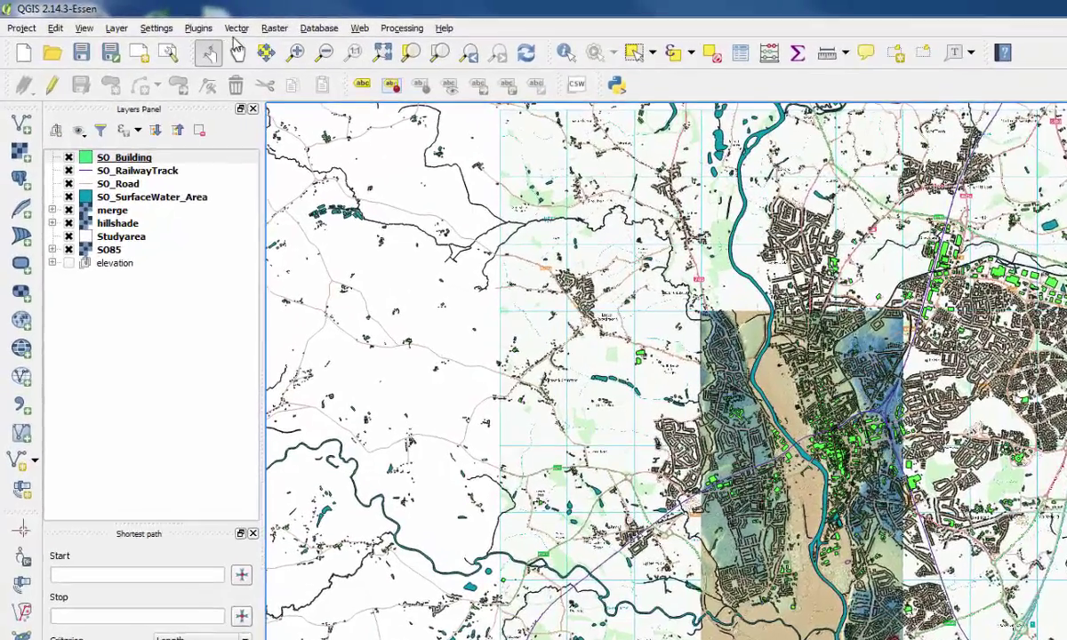
Start a Clip with SO_Building as input and Studyarea as the clip layer.
click(181, 21)
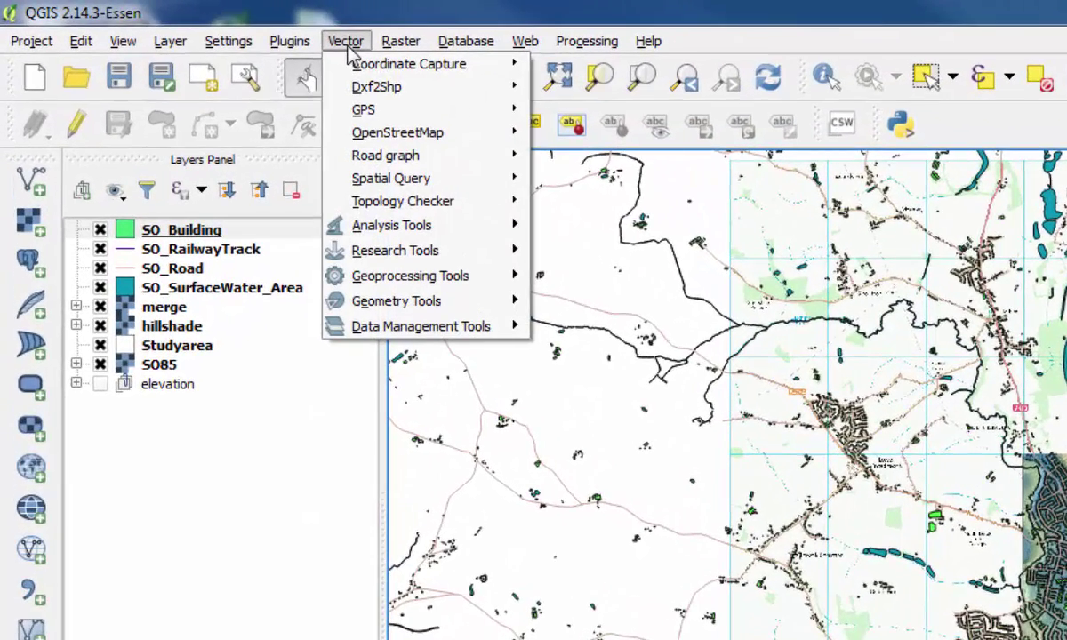
mouse_move(487, 285)
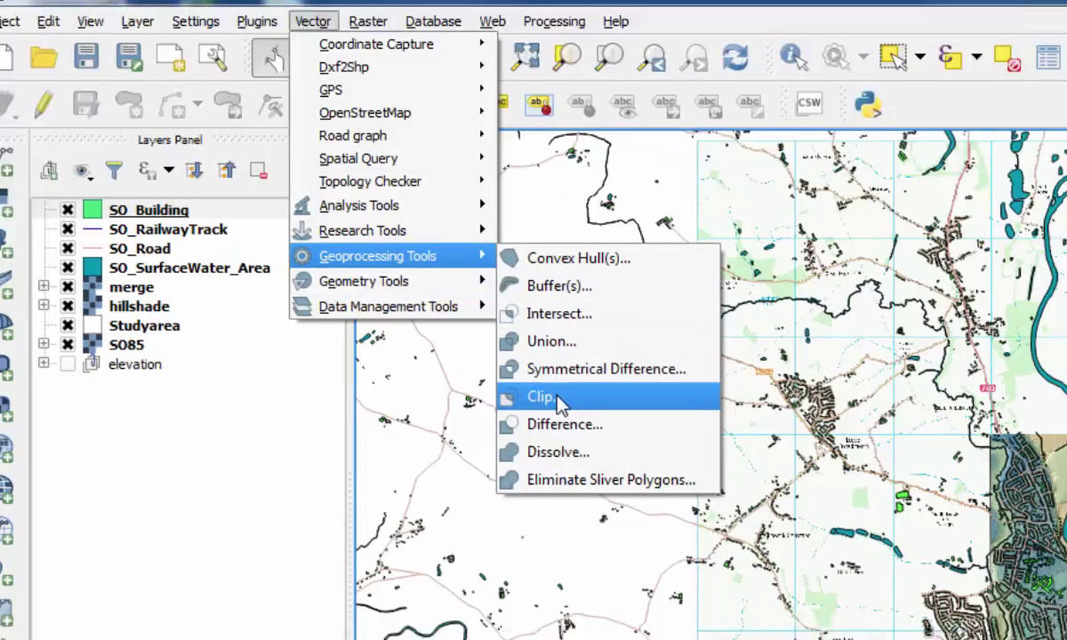
click(558, 396)
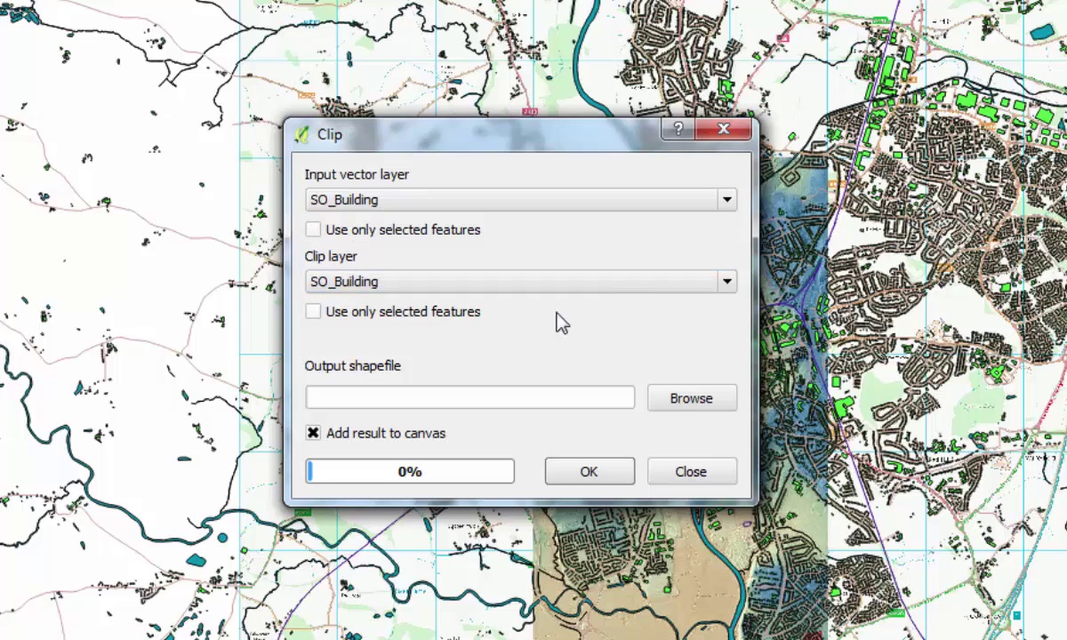
click(701, 280)
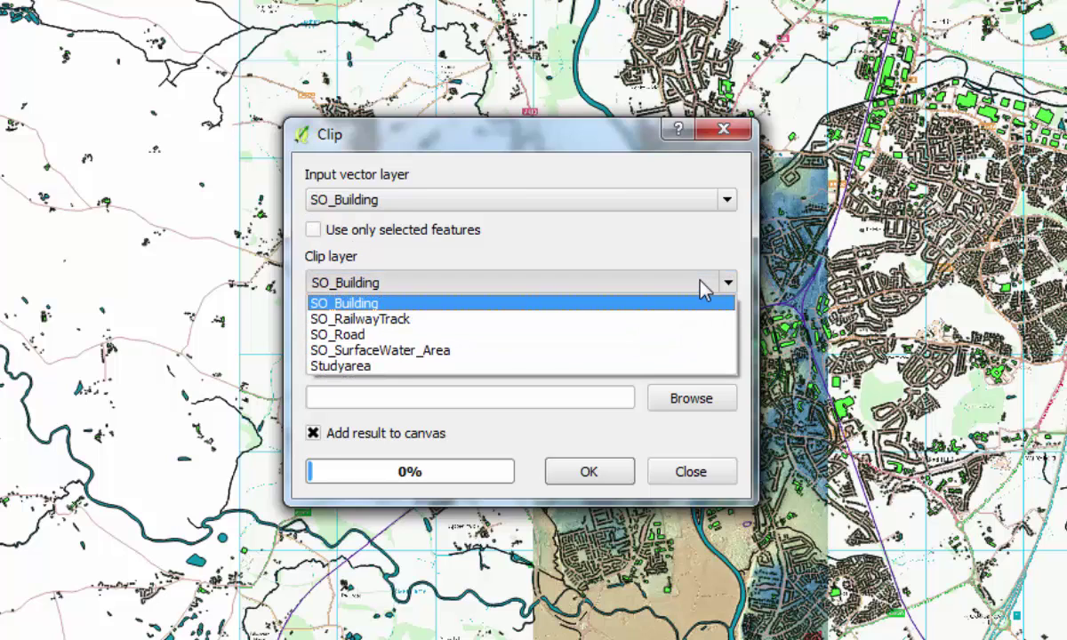
click(689, 366)
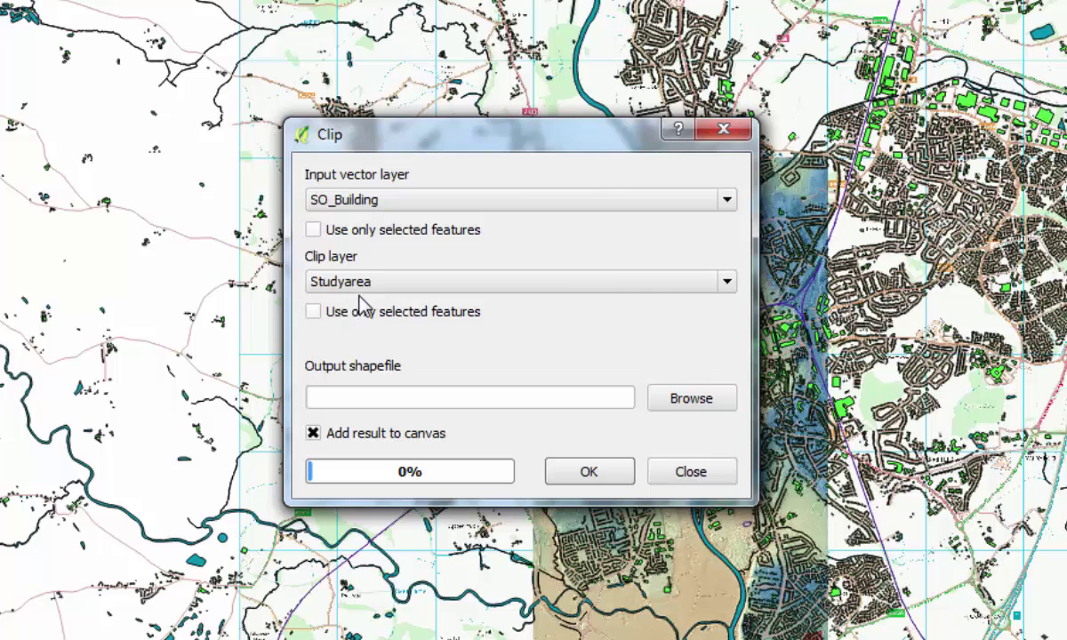
Save the clipped output as buildingsclip.shp in Output files and run the clip.
click(701, 402)
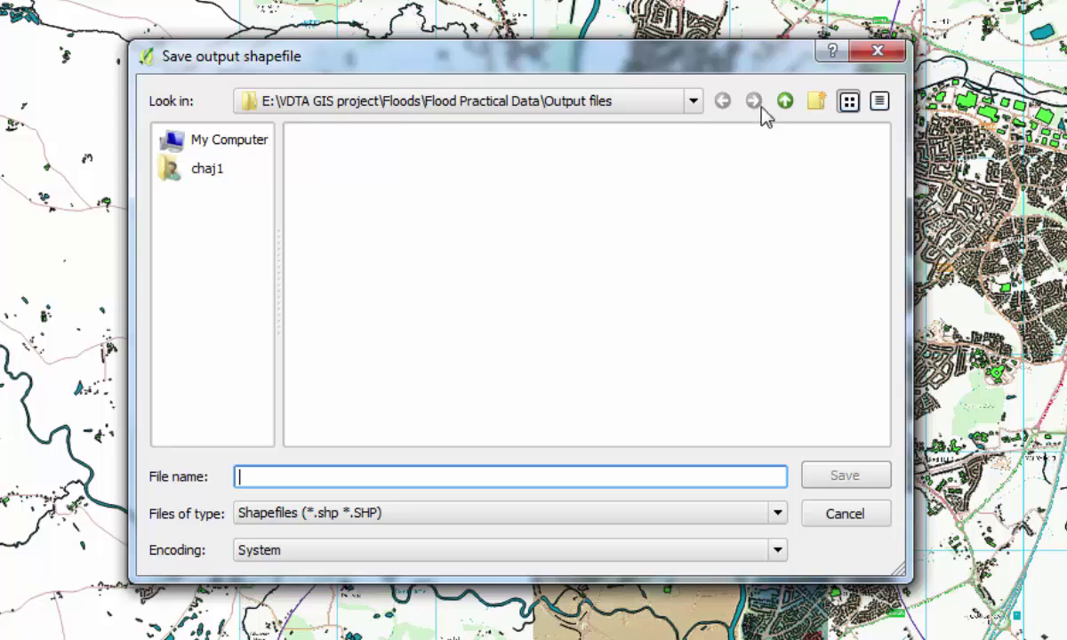
click(784, 101)
double_click(368, 237)
click(451, 475)
text(buildingsclip)
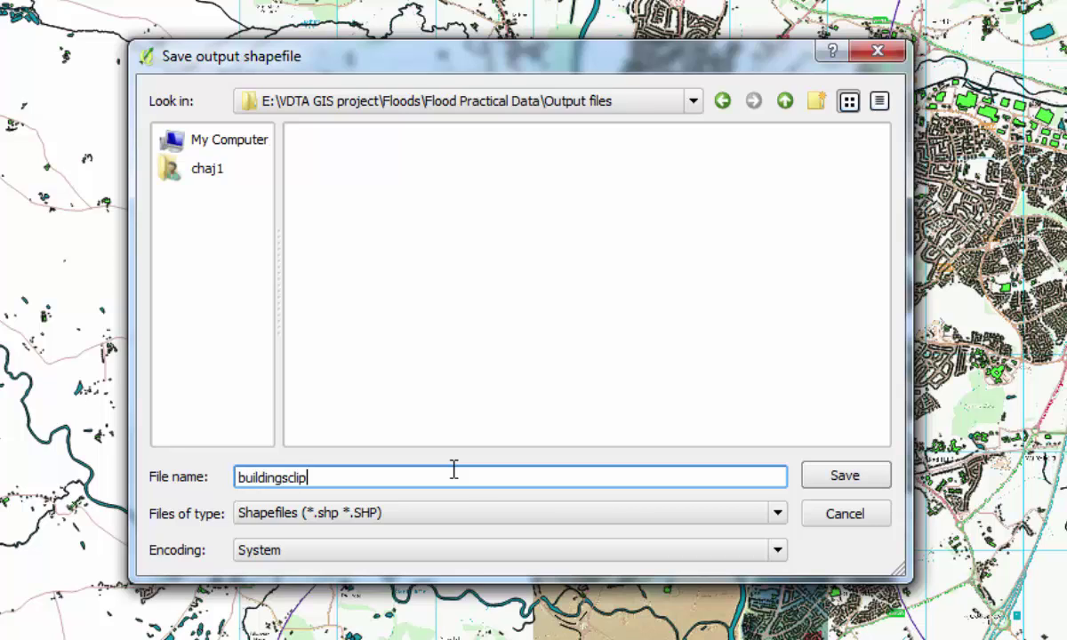
click(835, 478)
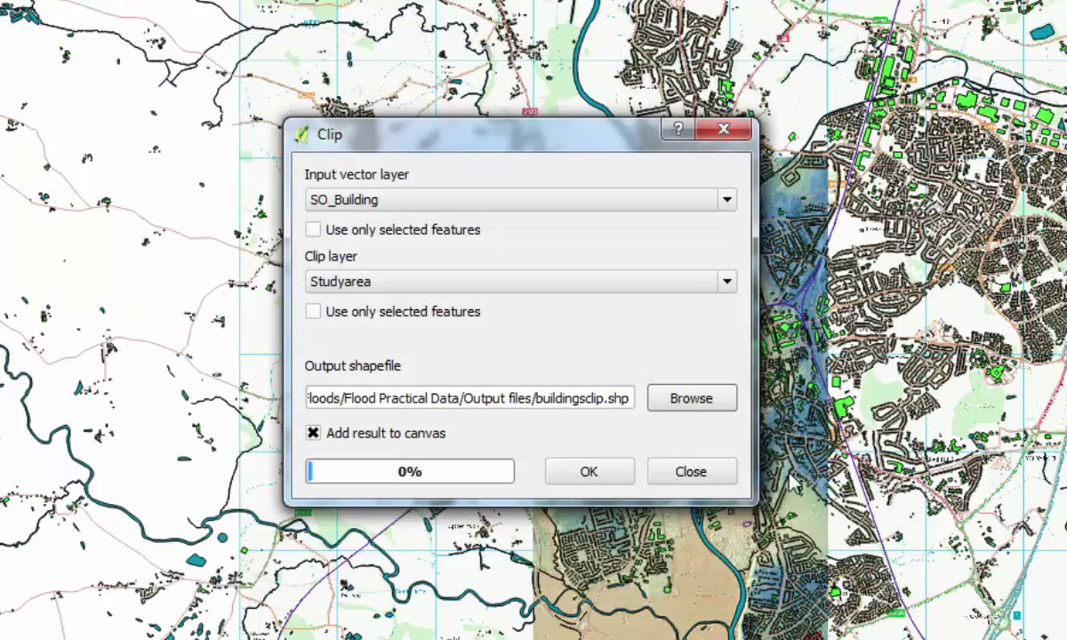
click(589, 473)
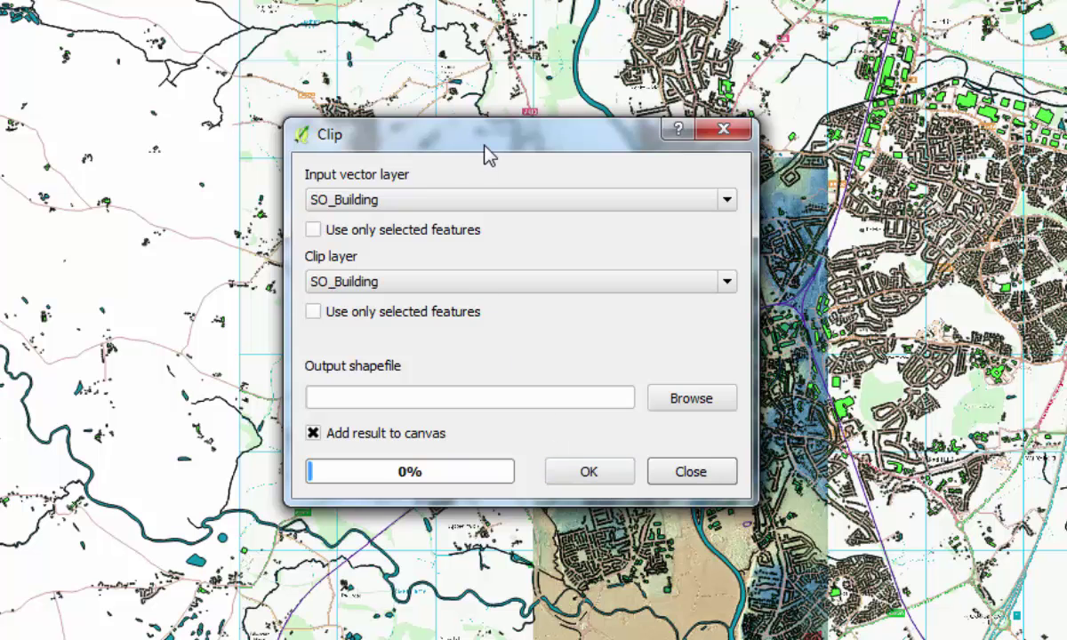
Clip SO_RailwayTrack to Studyarea, saving the result as railclip.shp.
drag(484, 145, 231, 256)
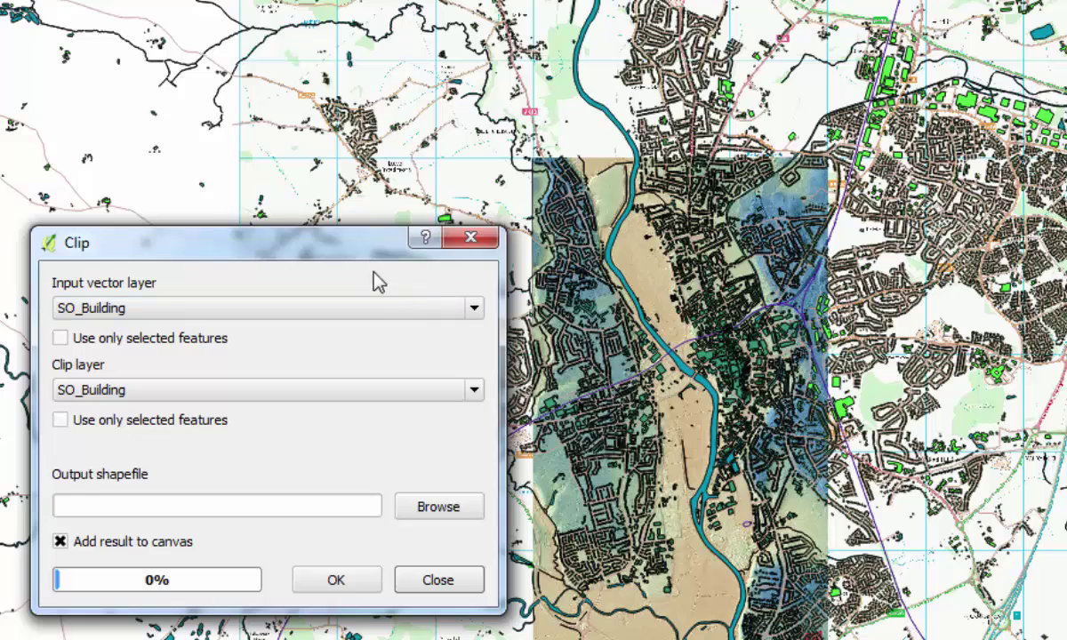
click(431, 311)
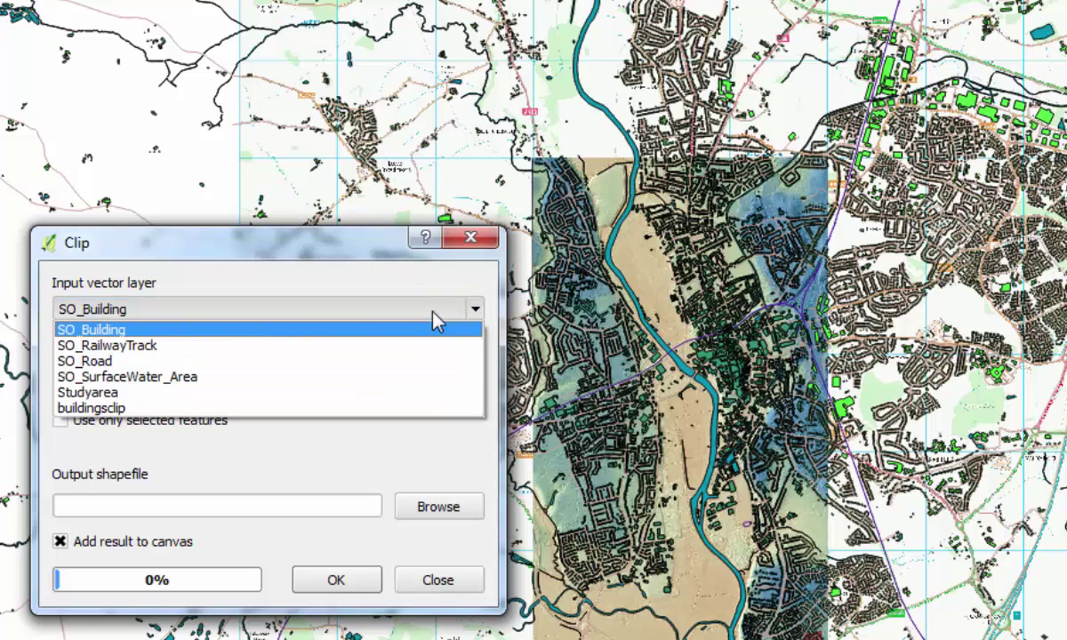
click(440, 346)
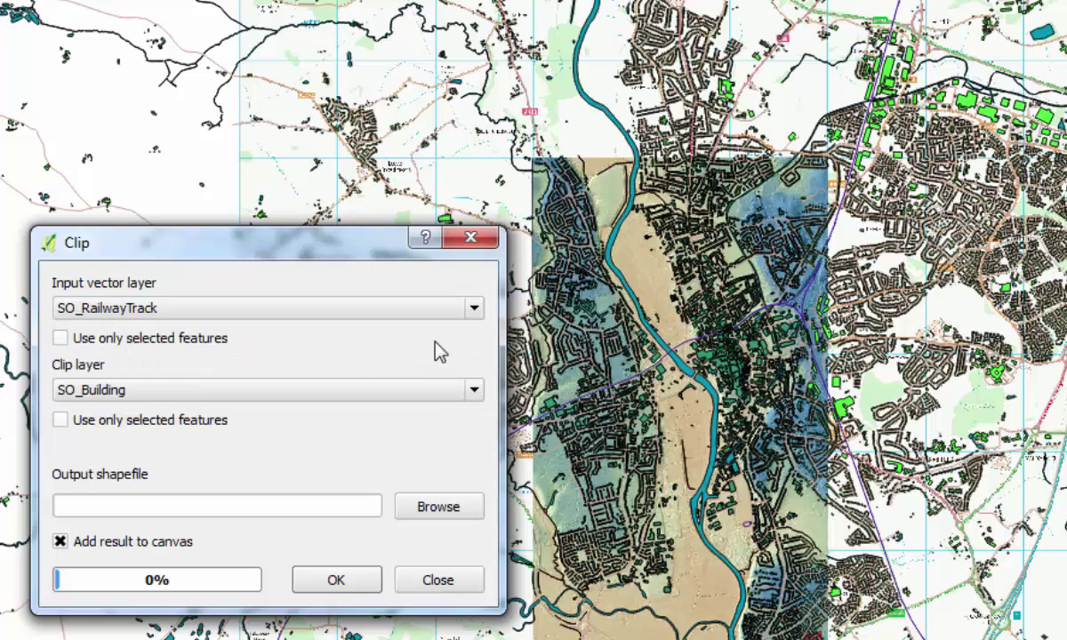
click(348, 391)
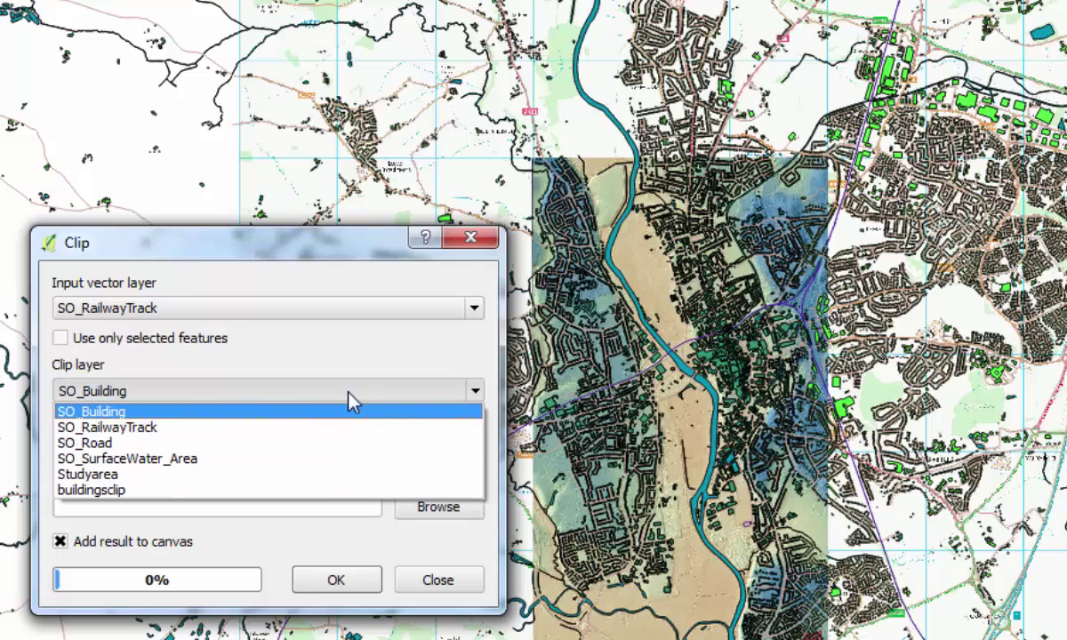
click(348, 475)
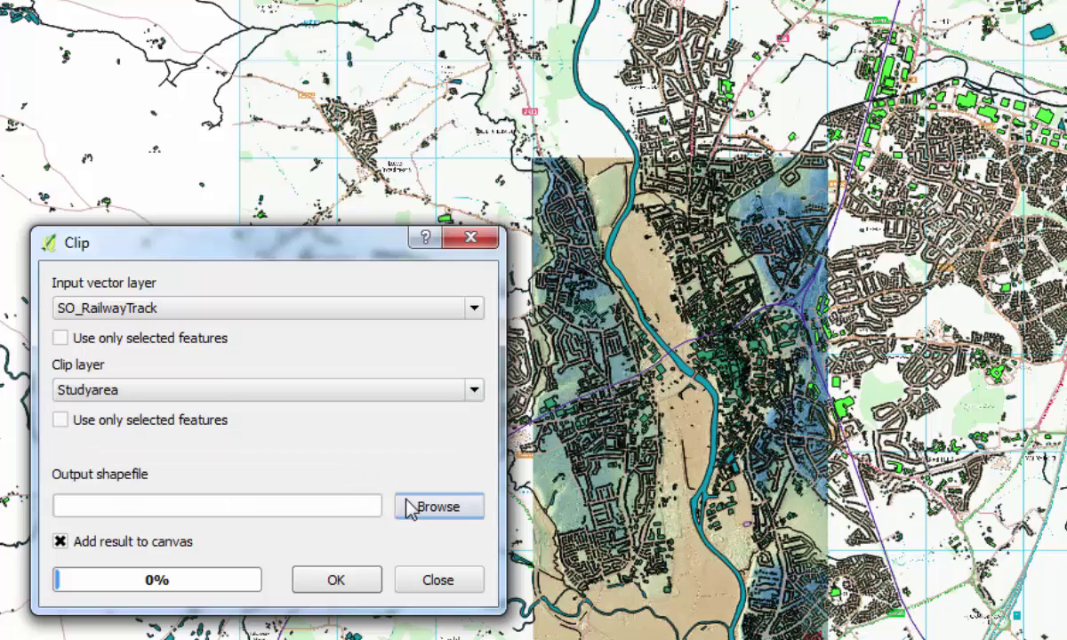
click(409, 507)
text(rai)
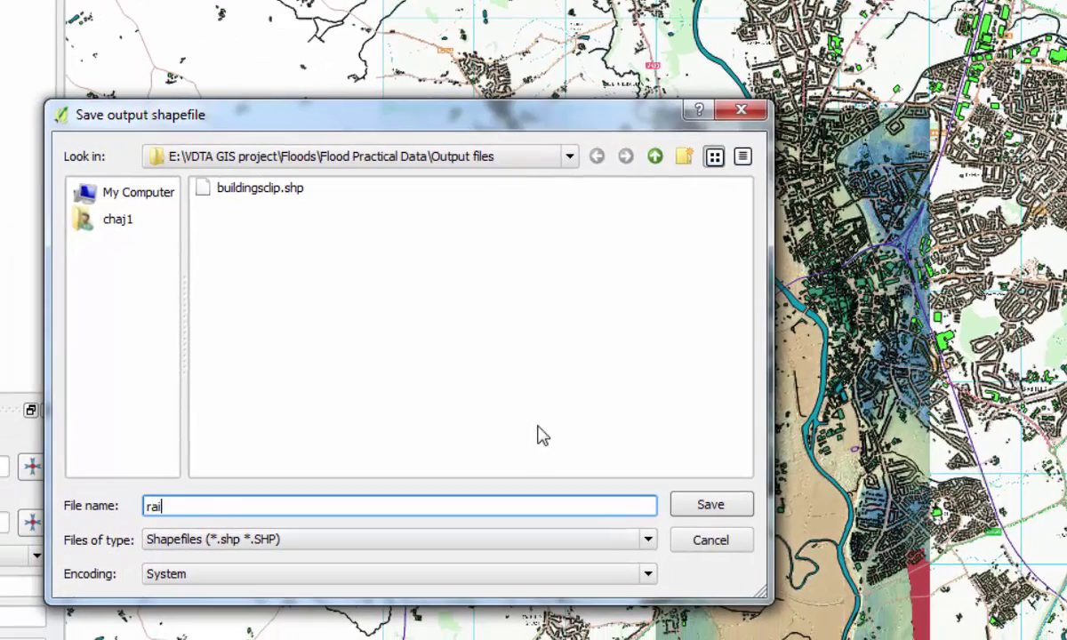
text(lclip)
key(Return)
click(472, 500)
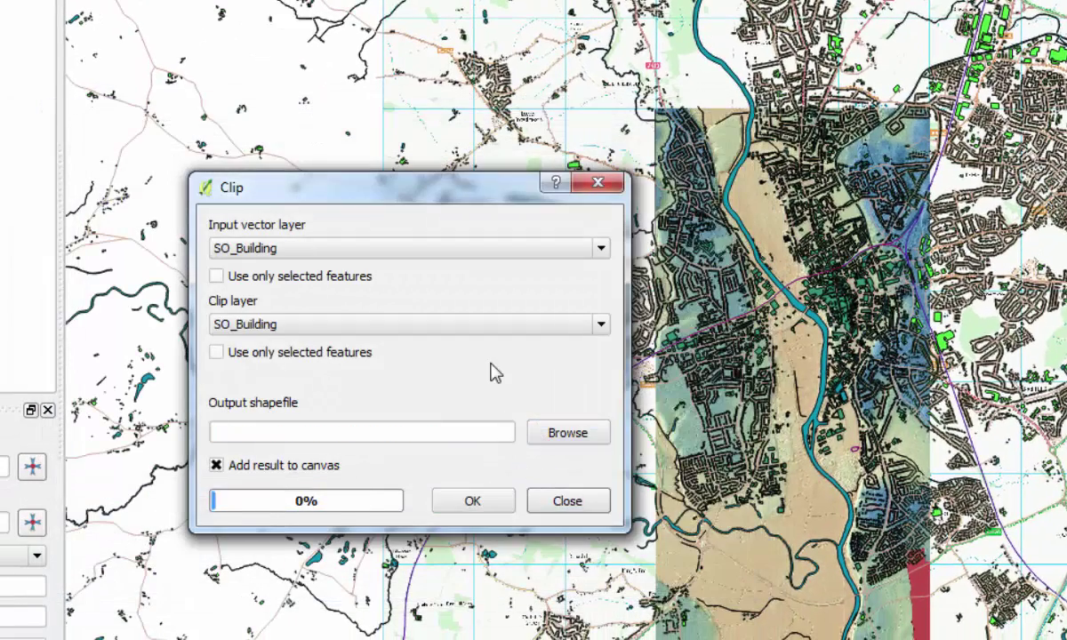
Set up clipping SO_Road to Studyarea with output file roadclip.shp.
click(463, 249)
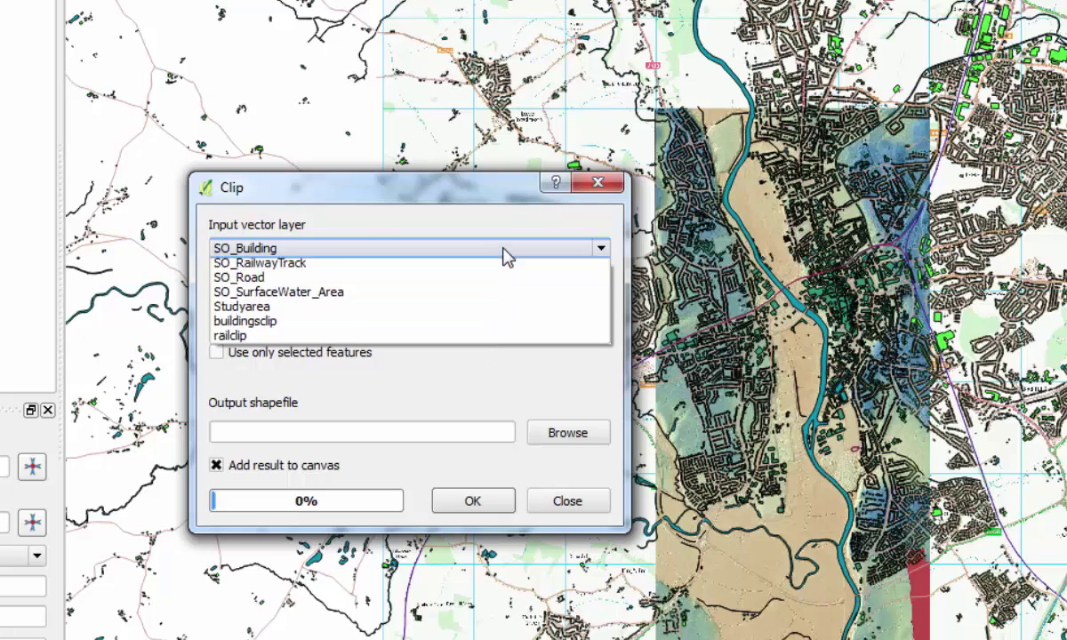
click(504, 298)
click(505, 324)
click(496, 403)
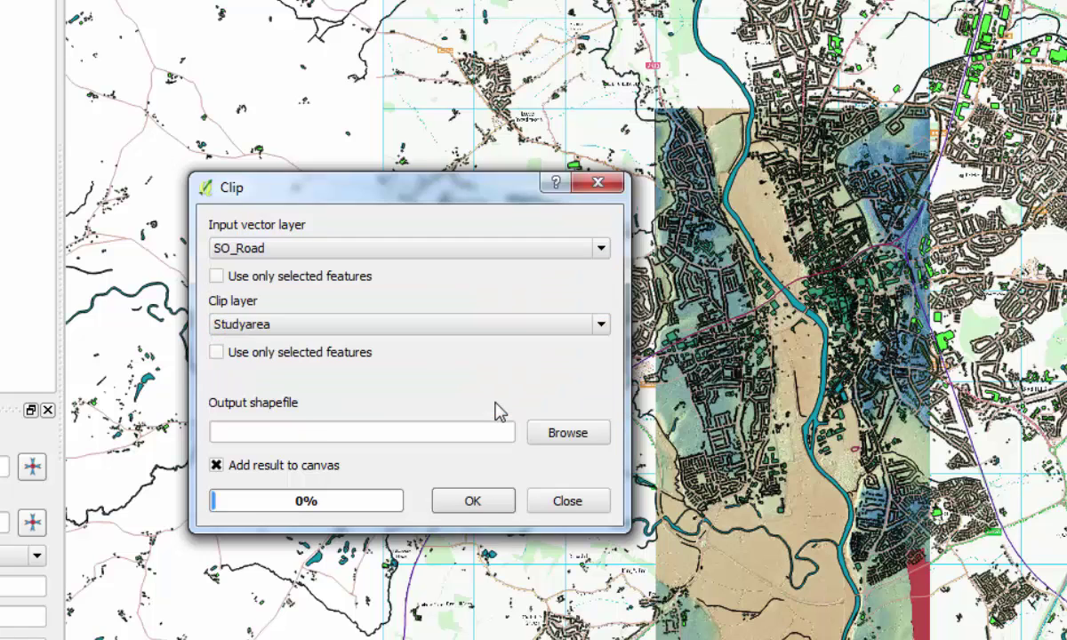
click(540, 432)
text(road)
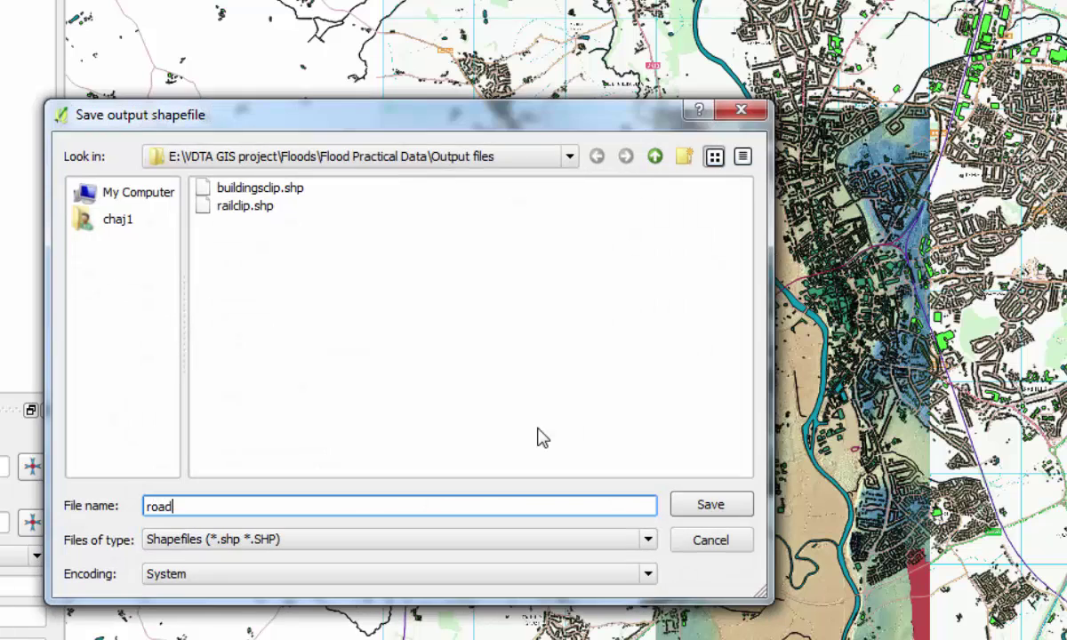
text(clip)
key(Return)
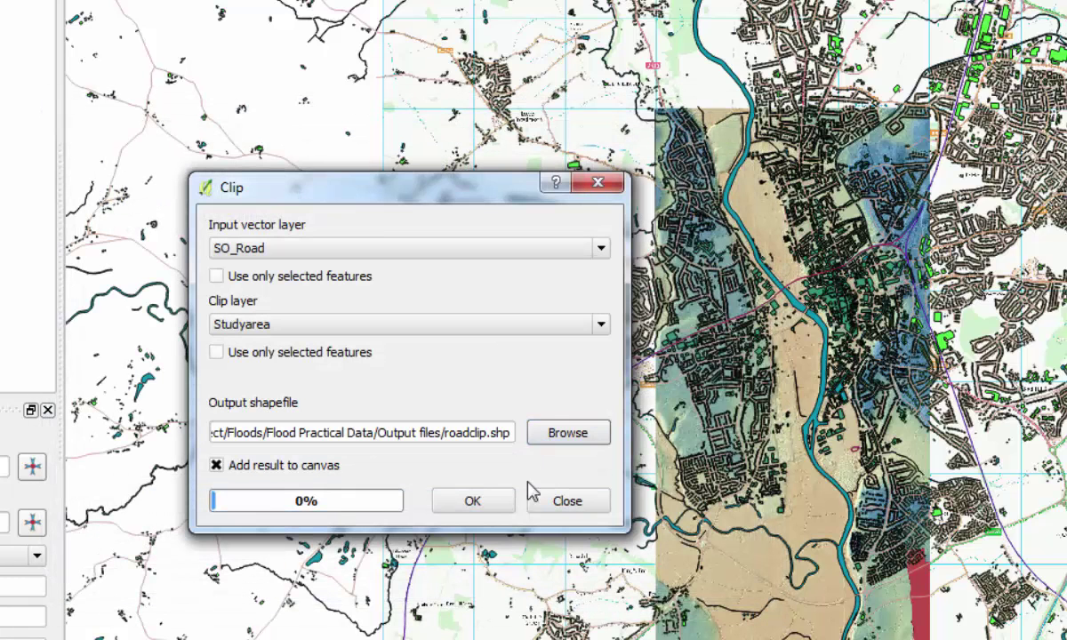
Run the road clip, then set SO_SurfaceWater_Area as input with Studyarea as clip layer.
click(505, 501)
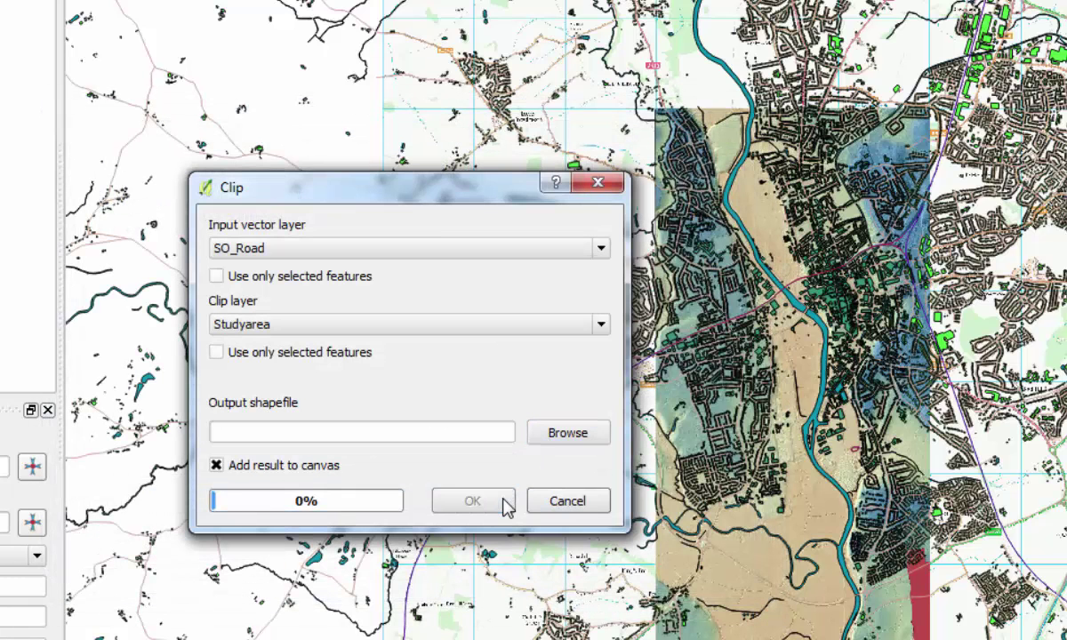
click(514, 249)
click(508, 312)
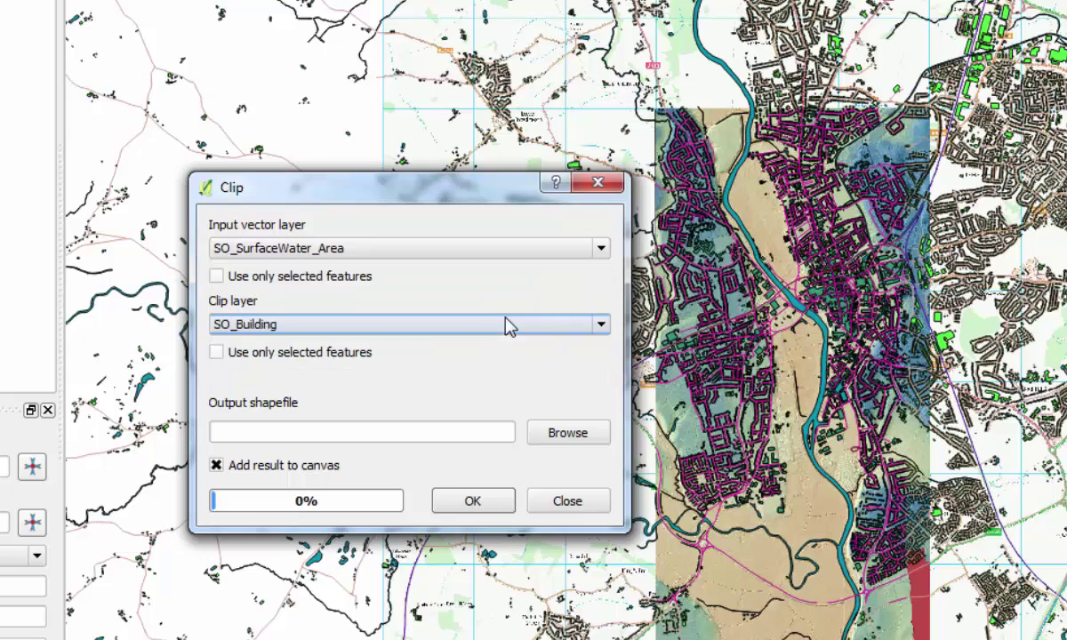
click(520, 325)
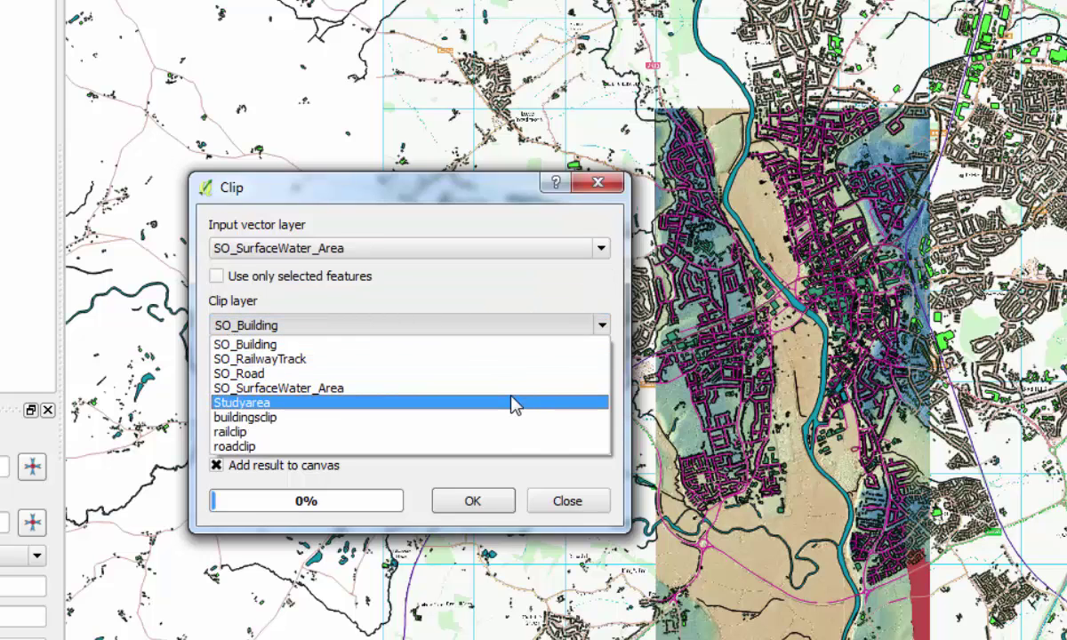
click(513, 404)
Save the water clip as waterclip.shp, run it, and close the Clip tool.
click(560, 435)
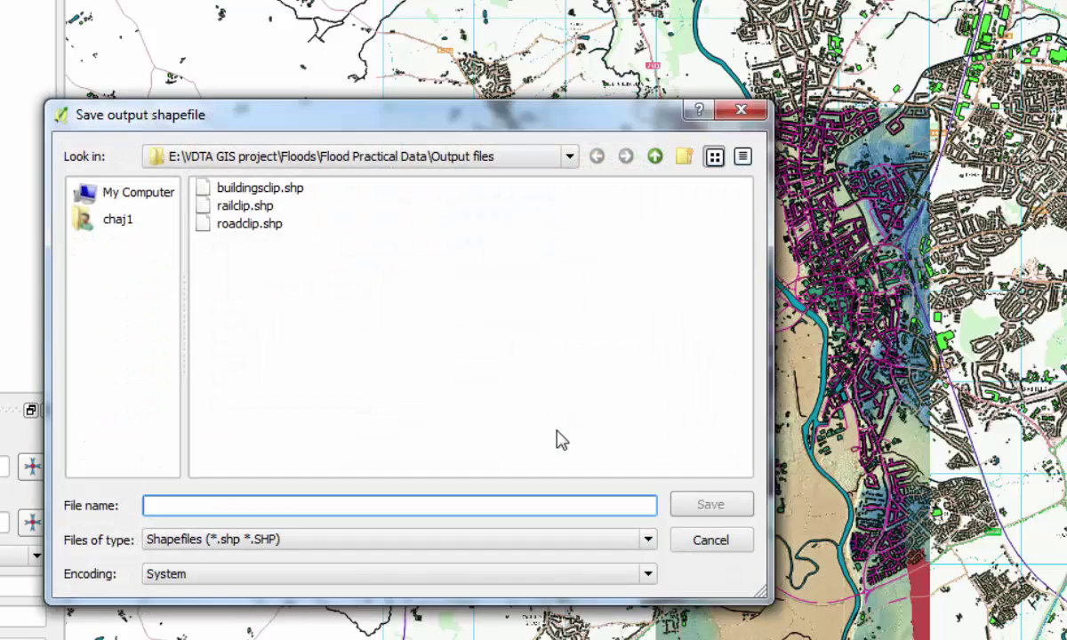
text(waterclip)
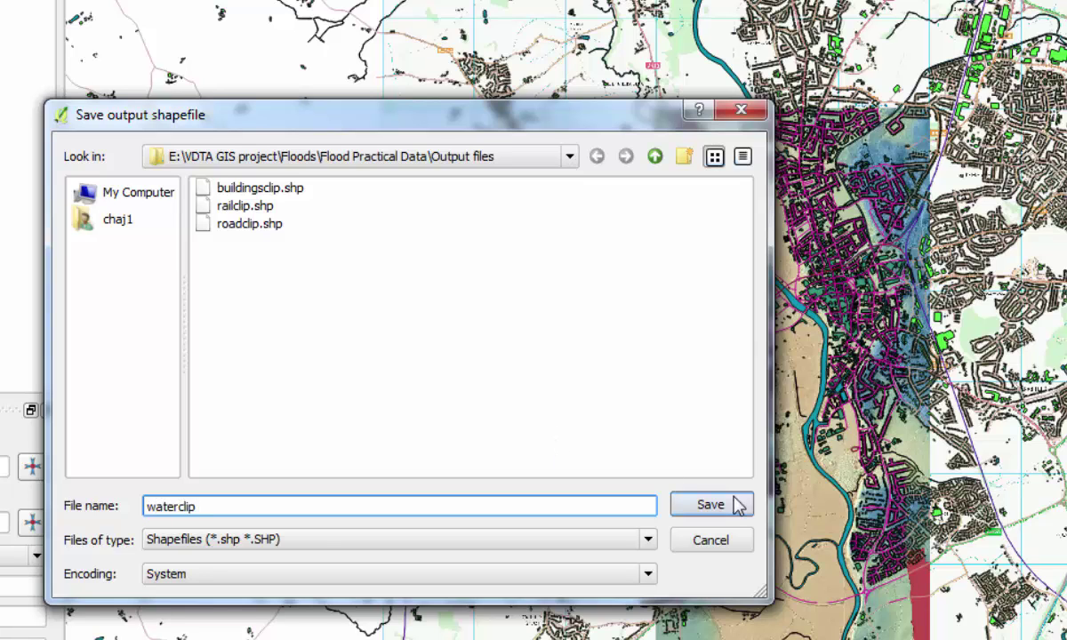
click(731, 504)
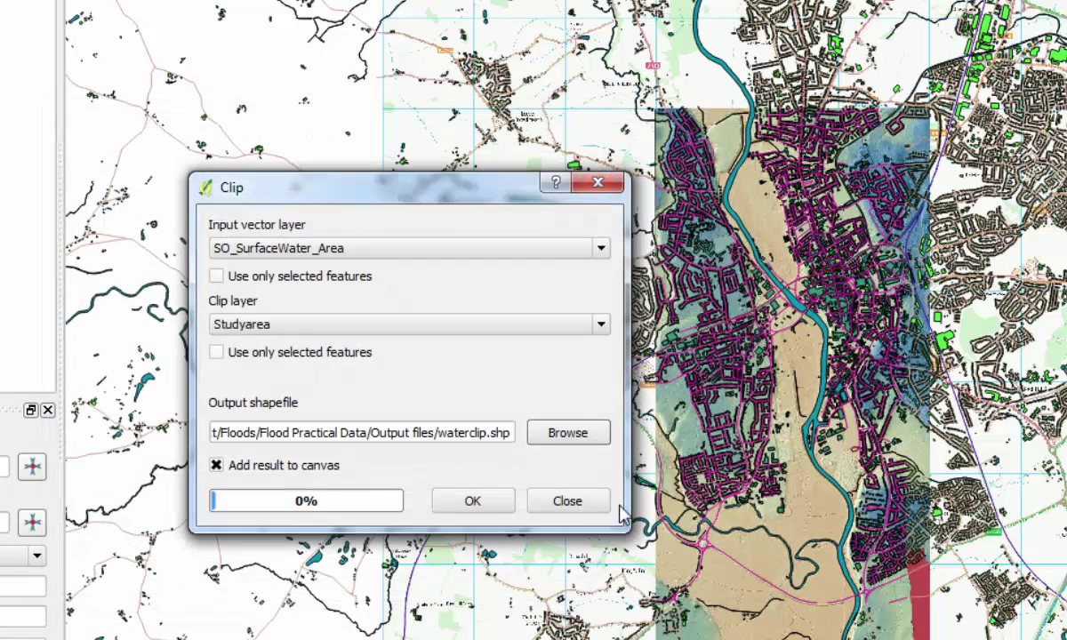
click(488, 503)
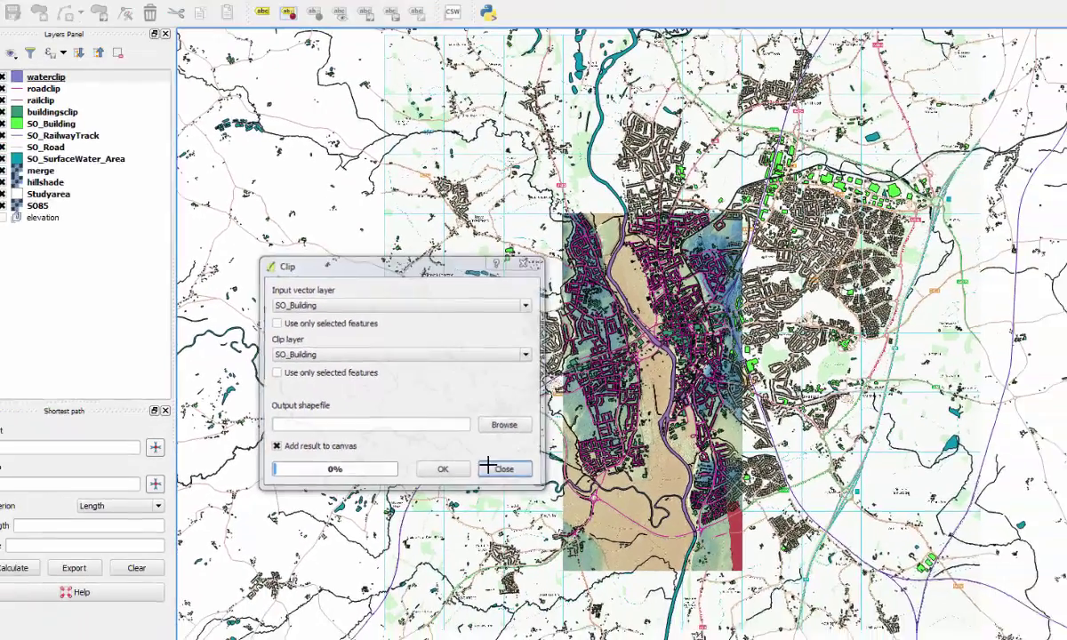
click(560, 503)
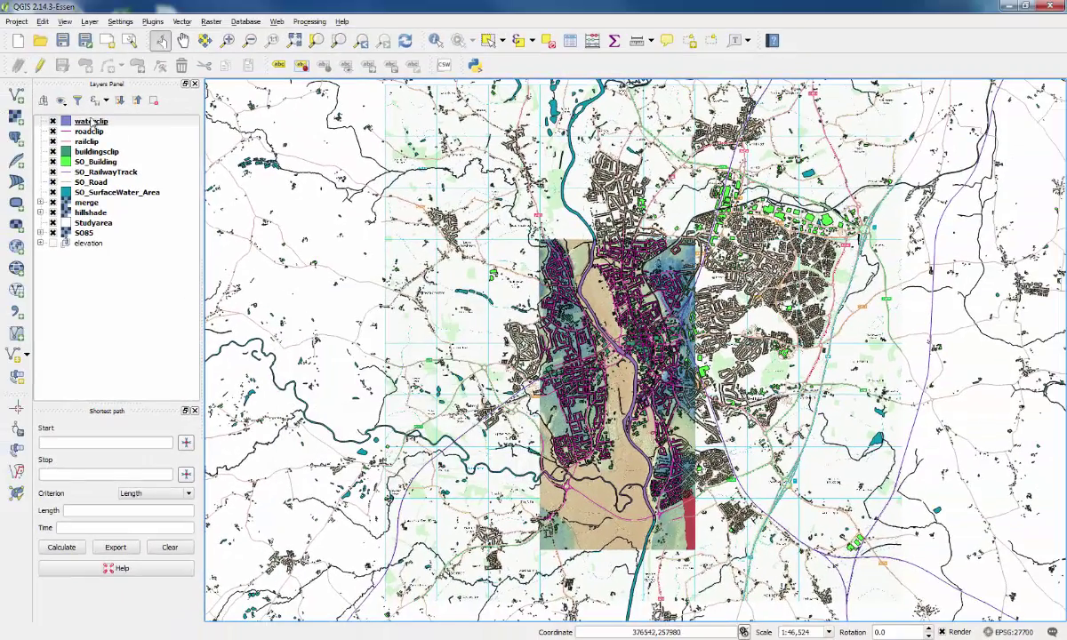
Move the four SO layers into a new 'vector data' group, then collapse and hide it.
click(43, 100)
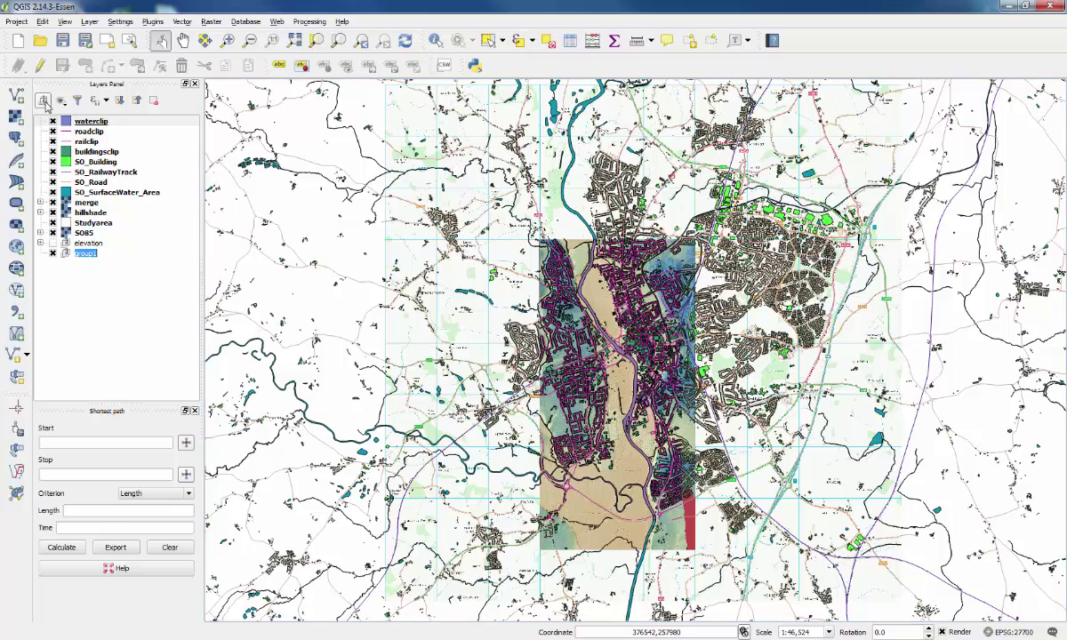
click(114, 287)
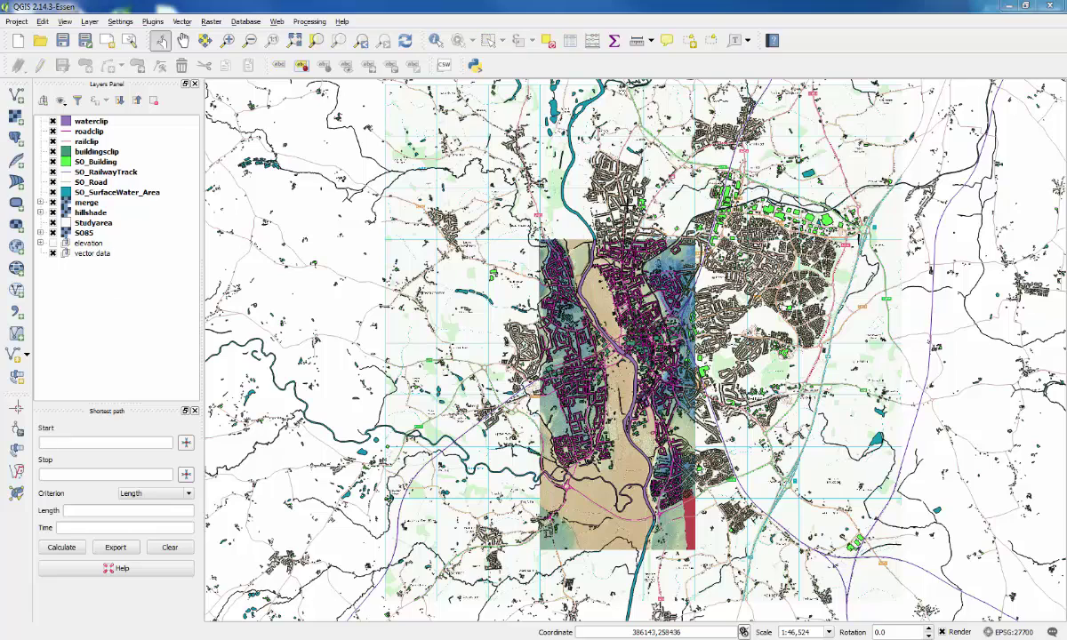
click(98, 163)
shift+click(95, 181)
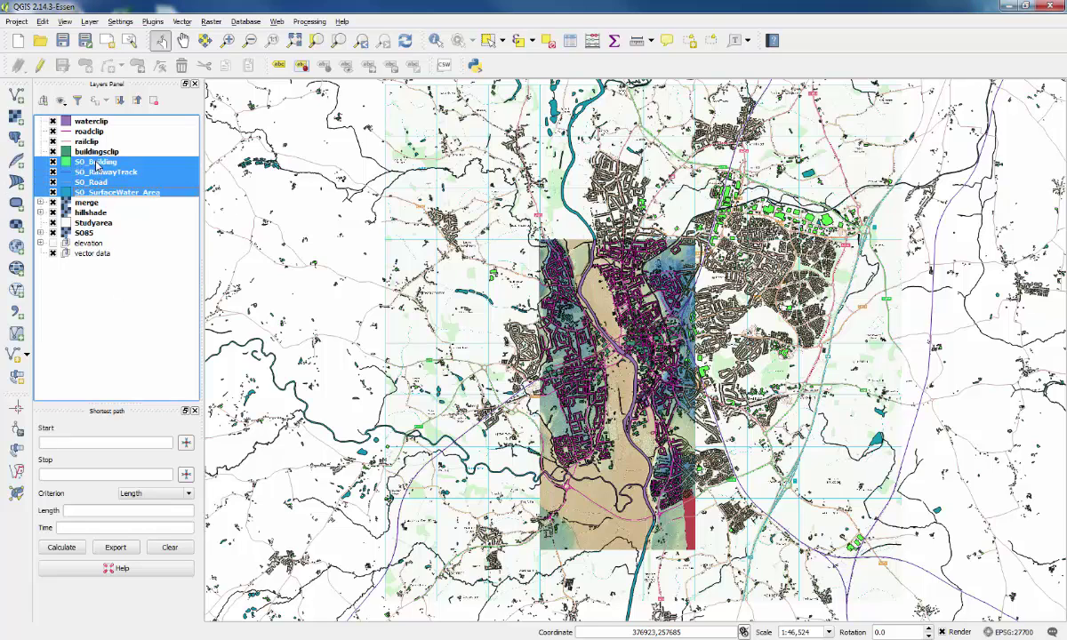
drag(97, 164, 79, 253)
click(40, 213)
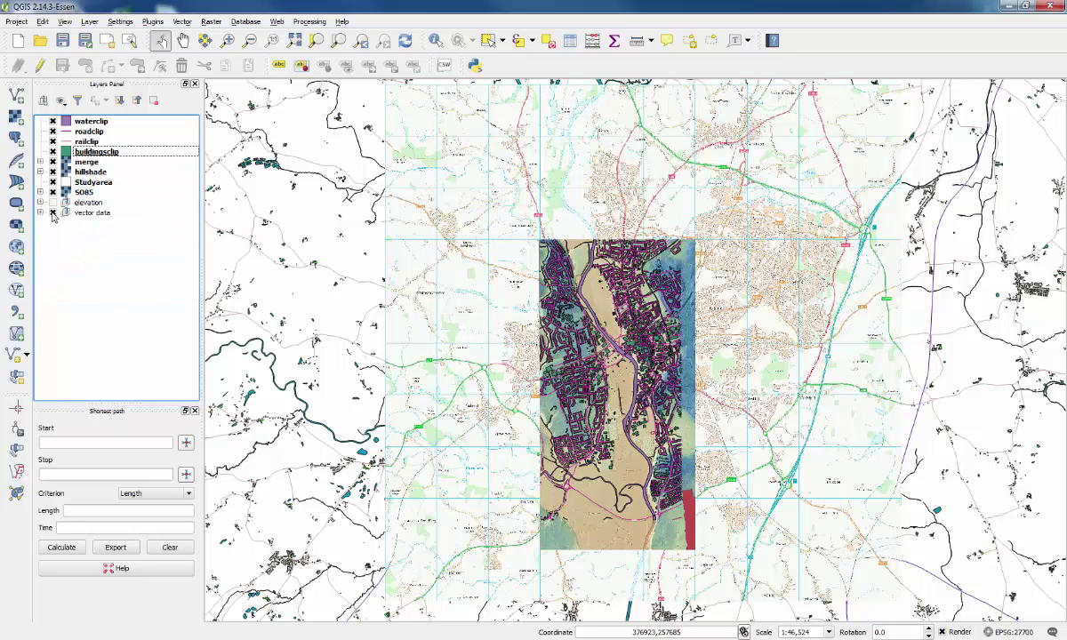
click(52, 214)
scroll(582, 381, up, 1)
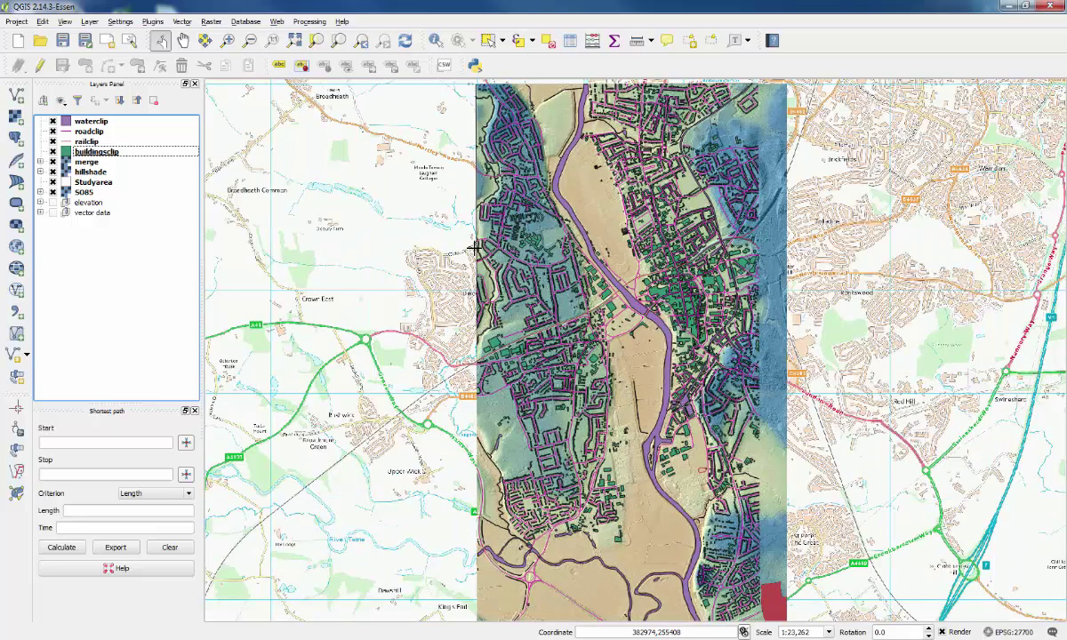
click(79, 152)
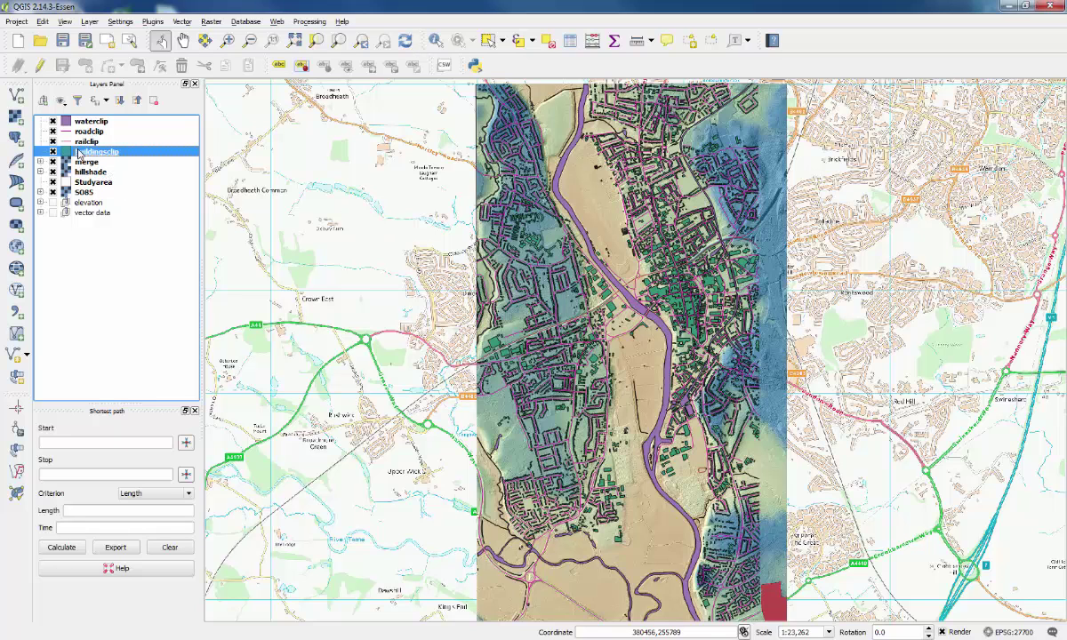
Give buildingsclip a light orange fill.
double_click(79, 152)
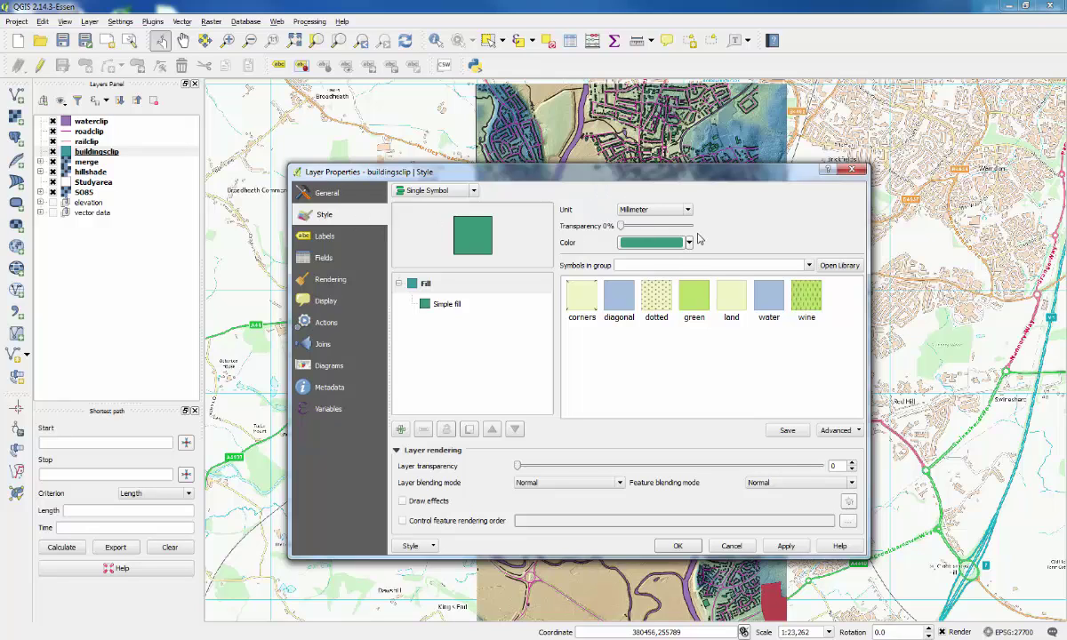
click(689, 242)
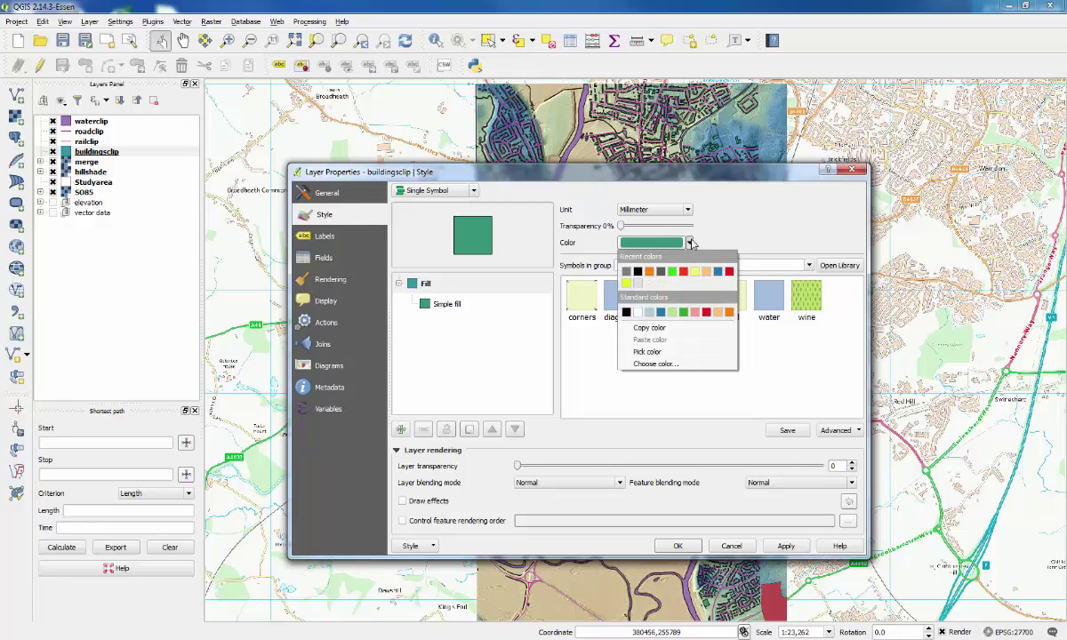
click(706, 271)
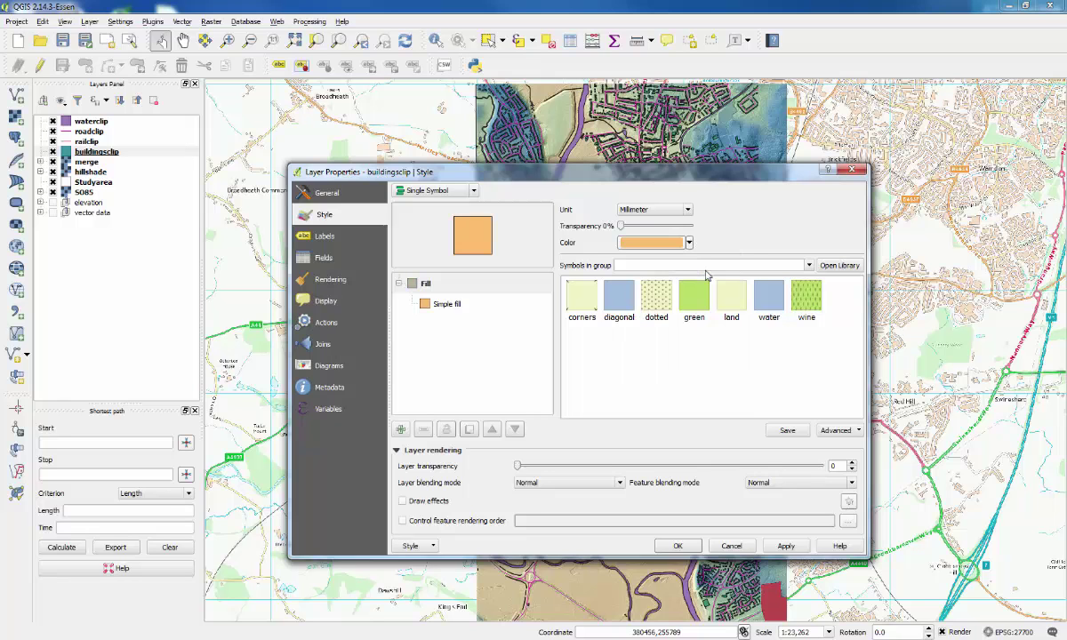
click(678, 546)
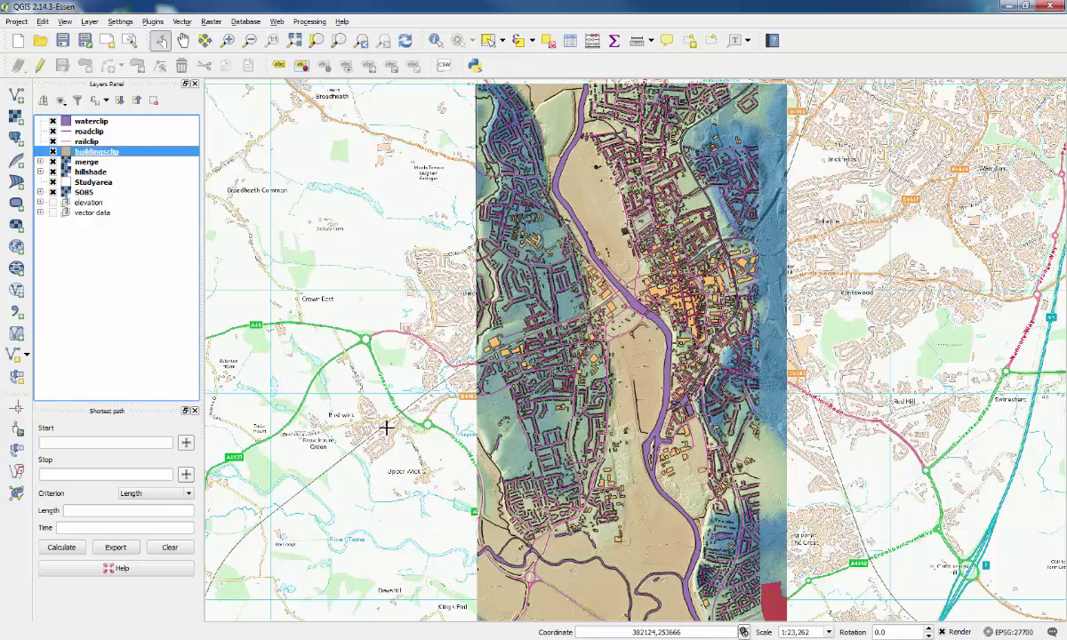
Style railclip as a thicker black line.
click(83, 144)
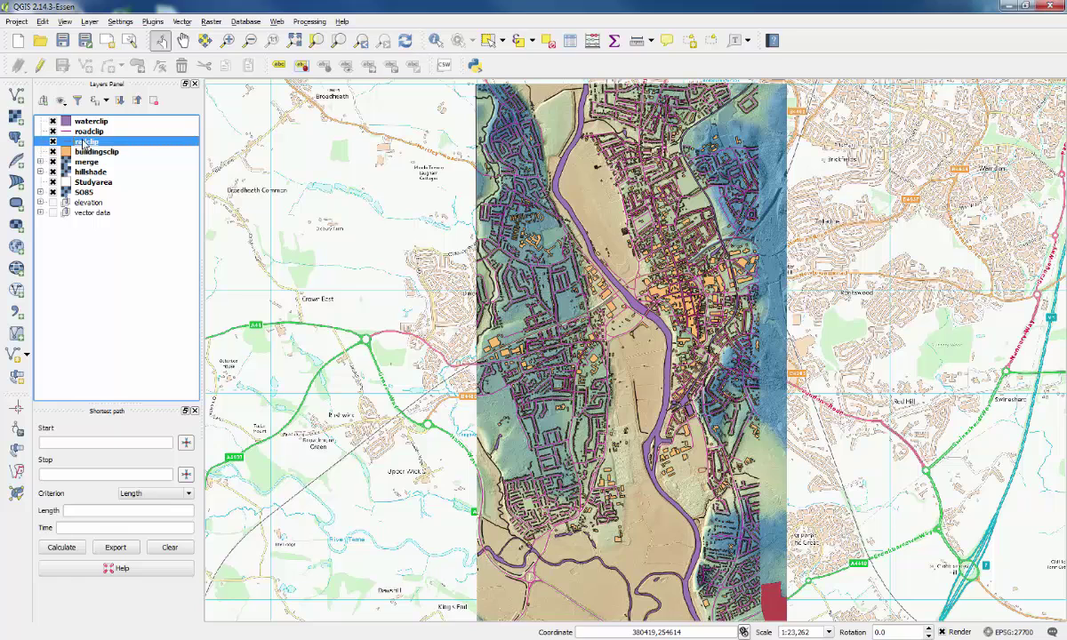
double_click(82, 143)
click(689, 244)
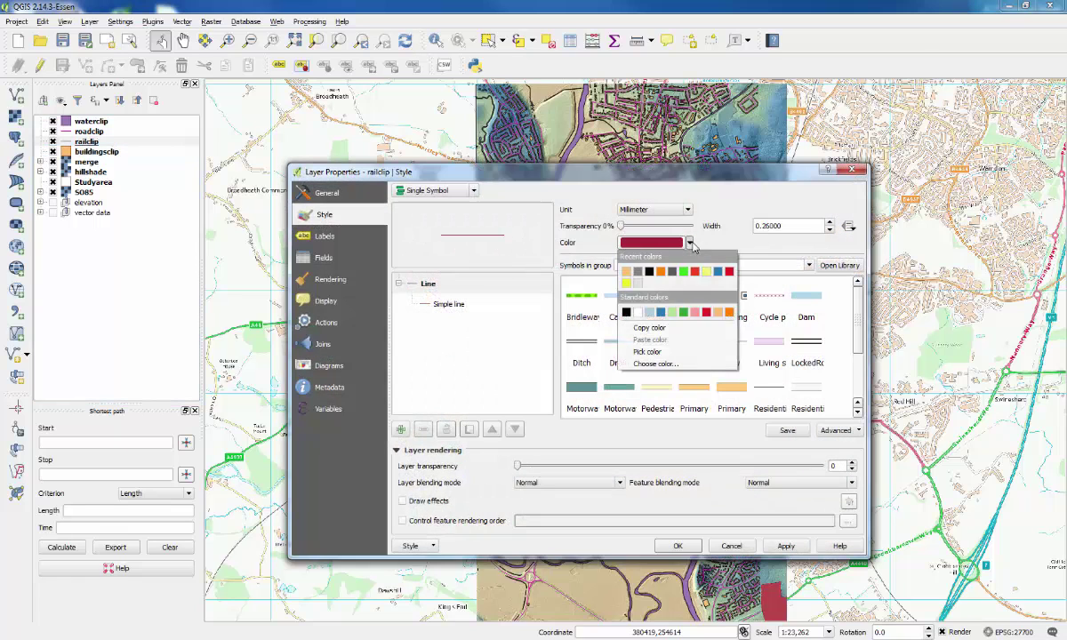
click(649, 271)
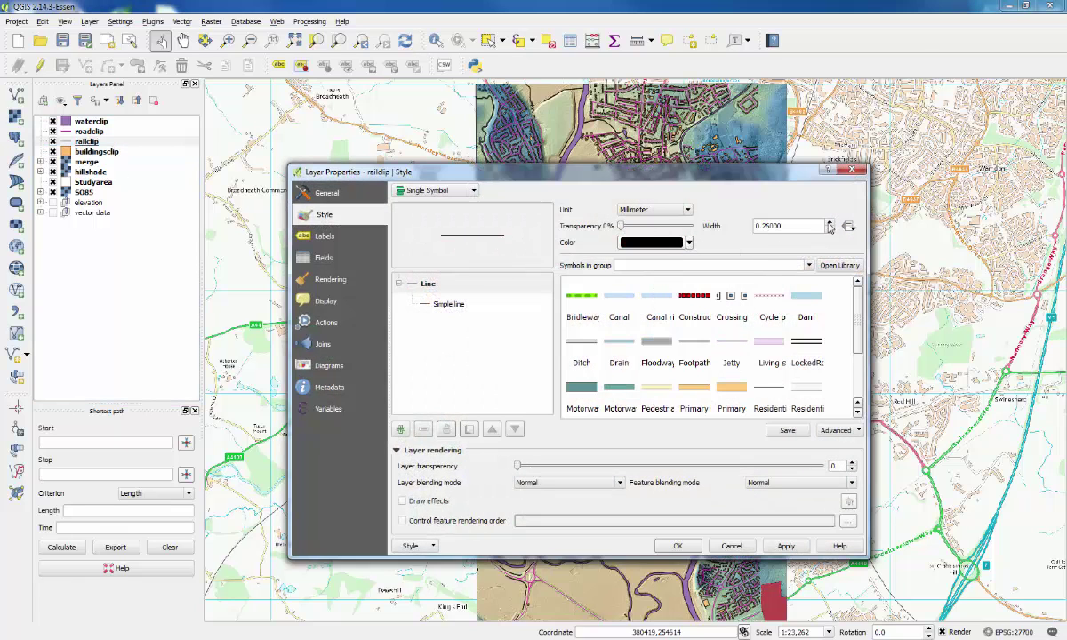
click(828, 223)
click(828, 223)
click(828, 223)
click(829, 223)
click(828, 224)
click(829, 223)
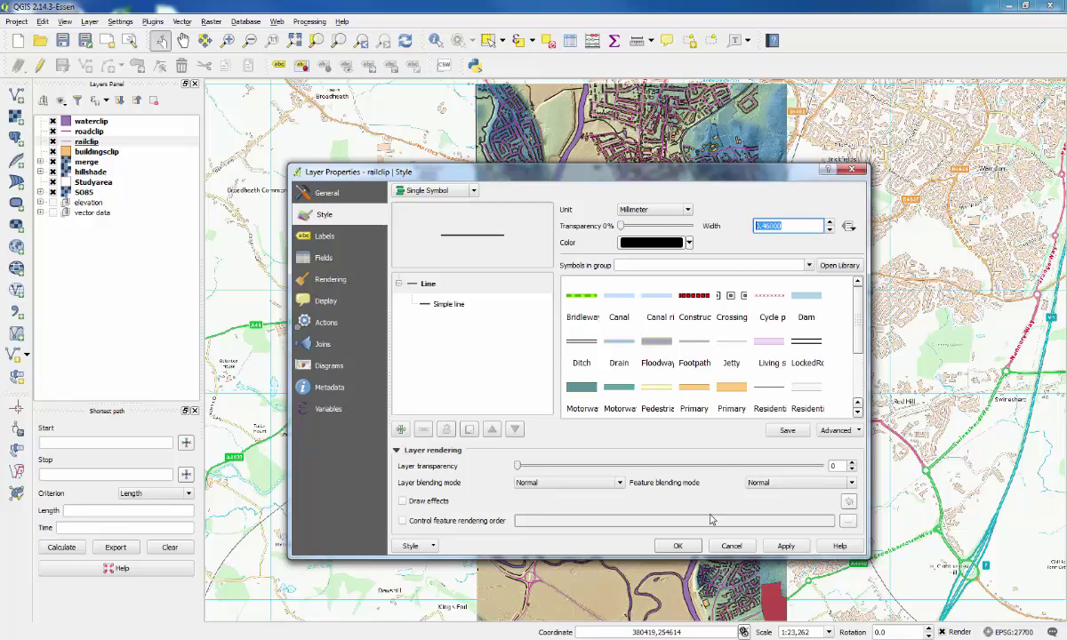
click(677, 546)
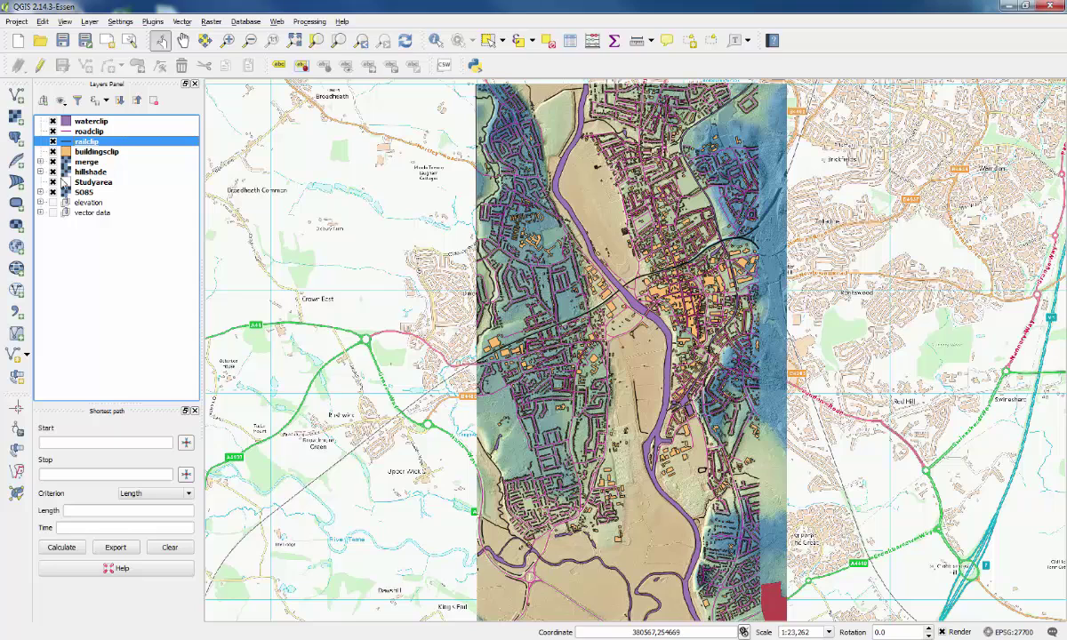
Style roadclip as thicker grey lines.
click(93, 132)
double_click(162, 137)
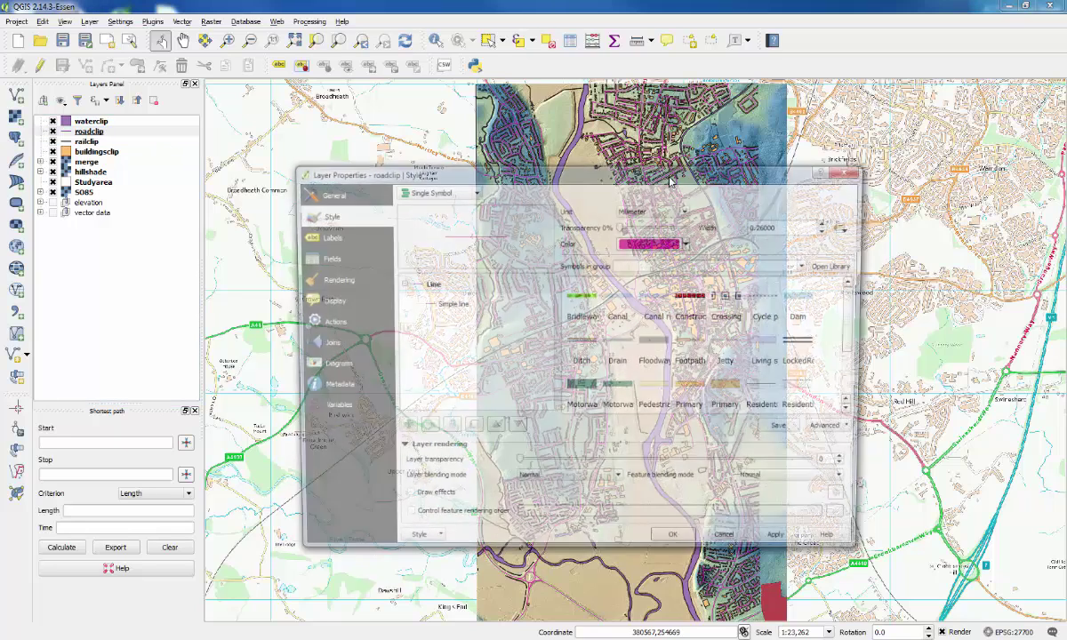
click(689, 242)
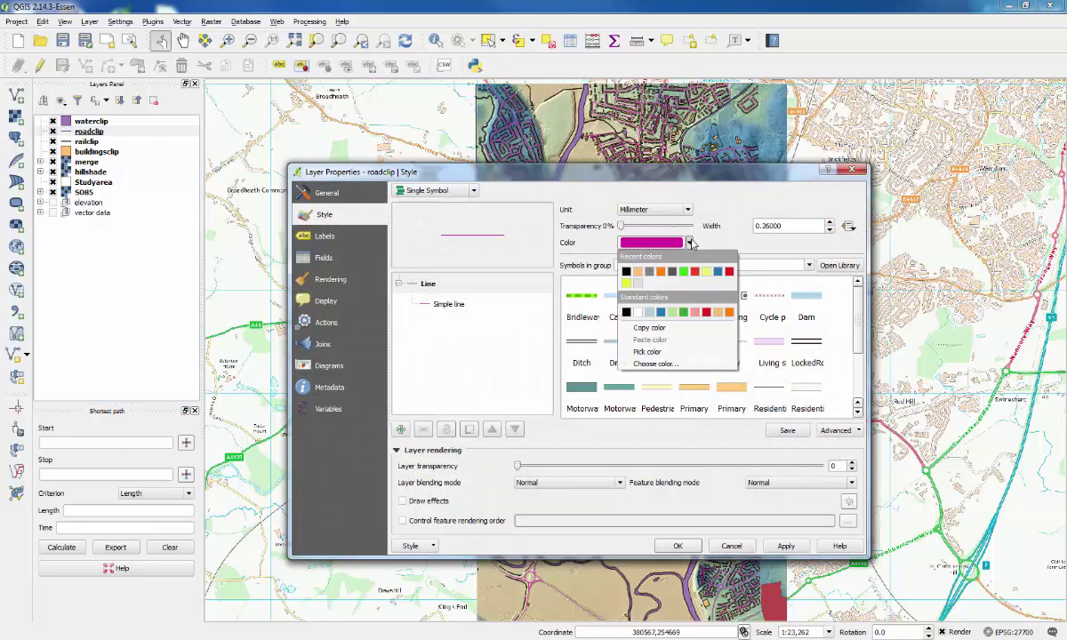
click(649, 272)
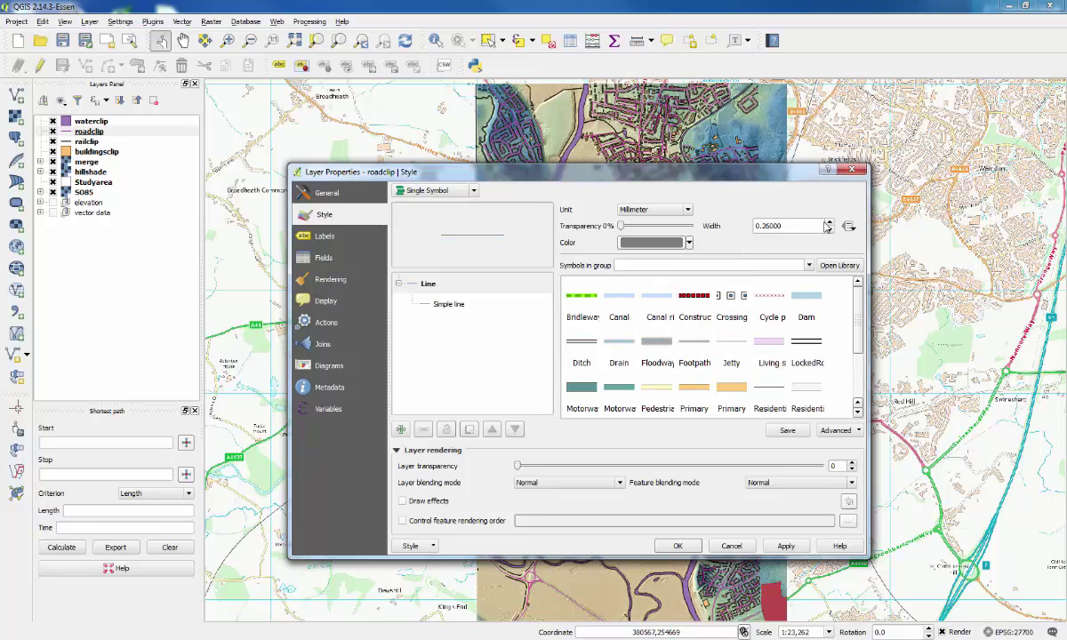
click(828, 223)
click(828, 223)
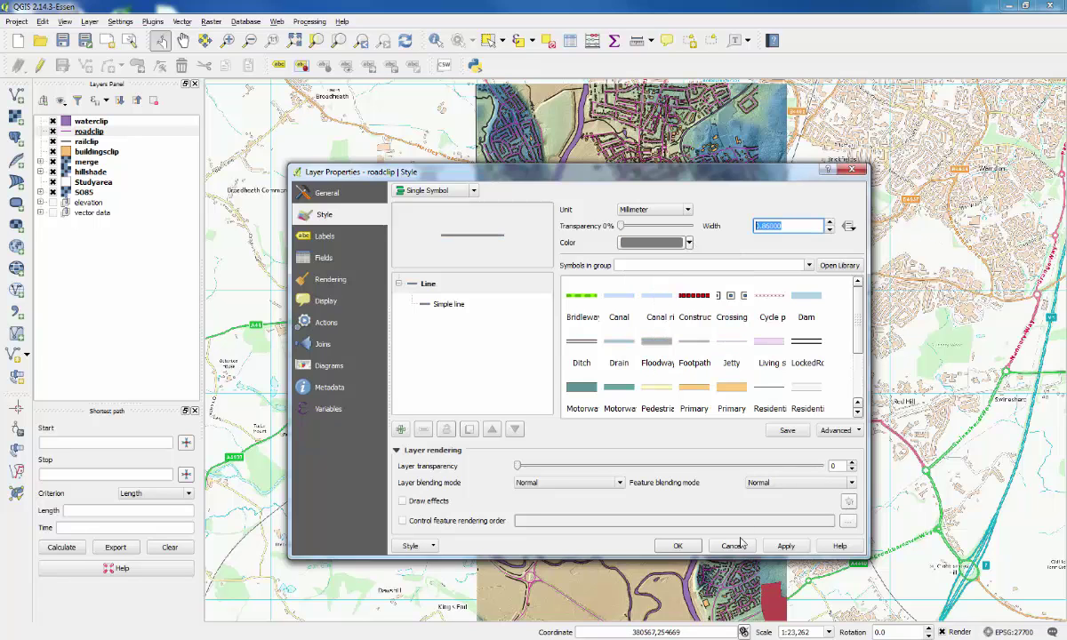
click(677, 546)
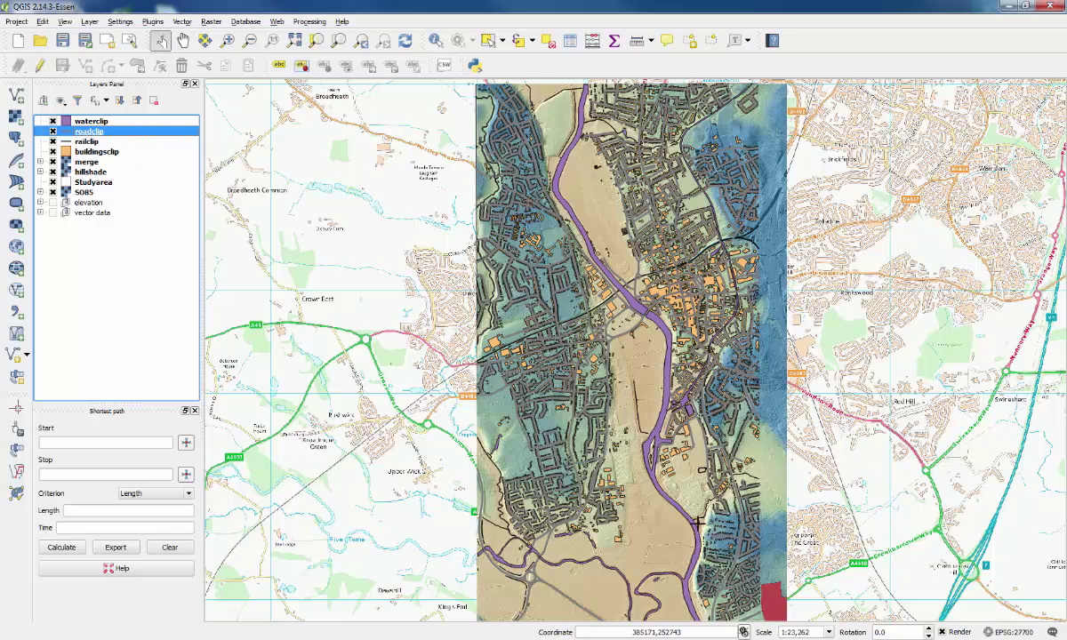
Change the waterclip fill from purple to light blue.
click(87, 123)
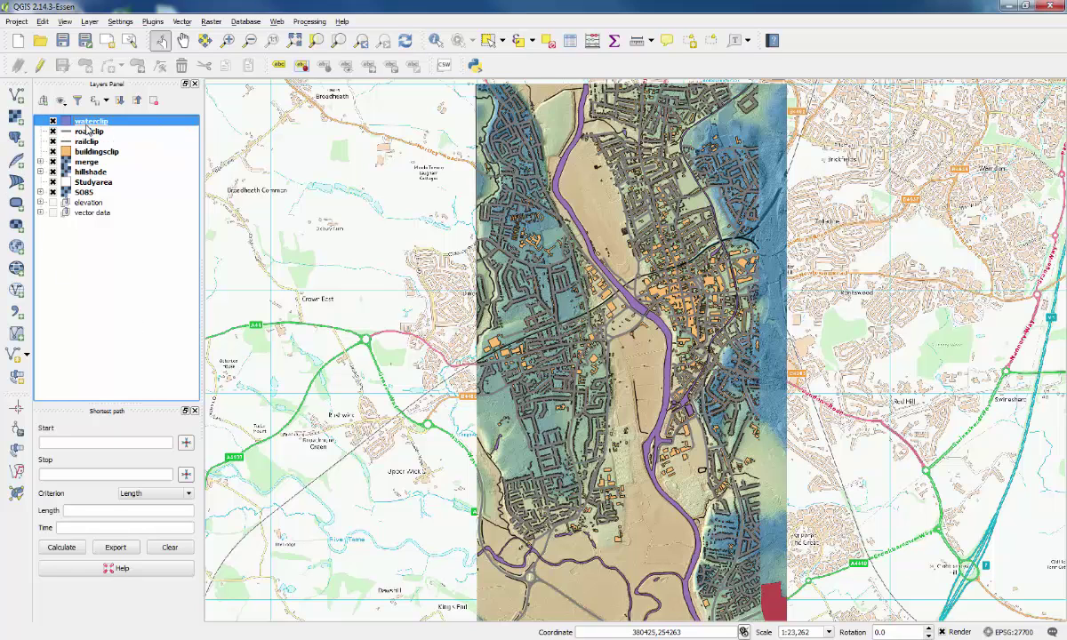
double_click(87, 123)
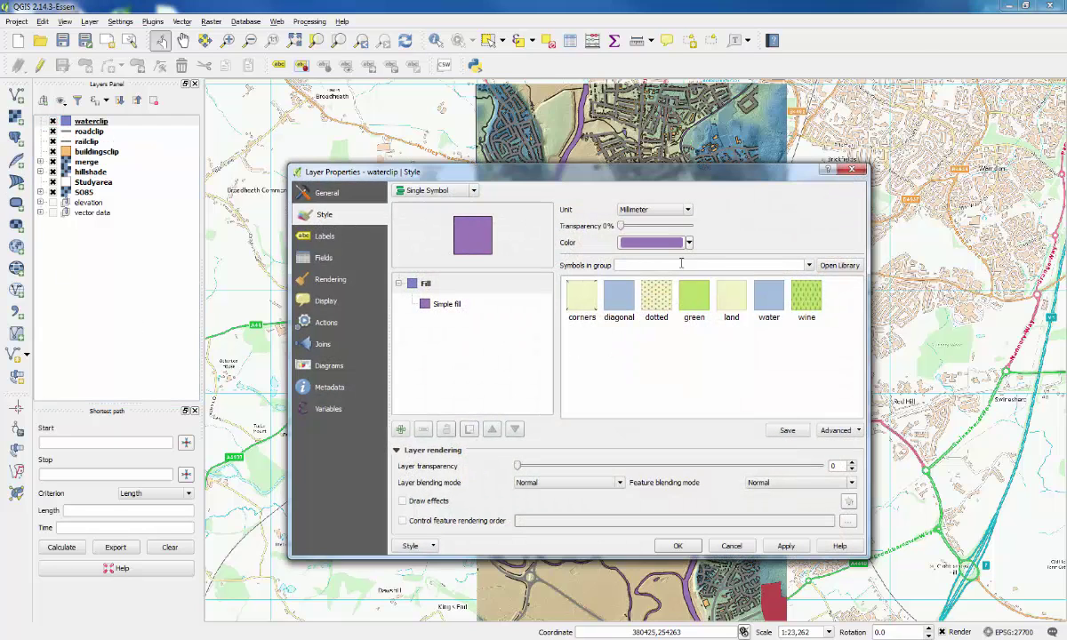
click(689, 242)
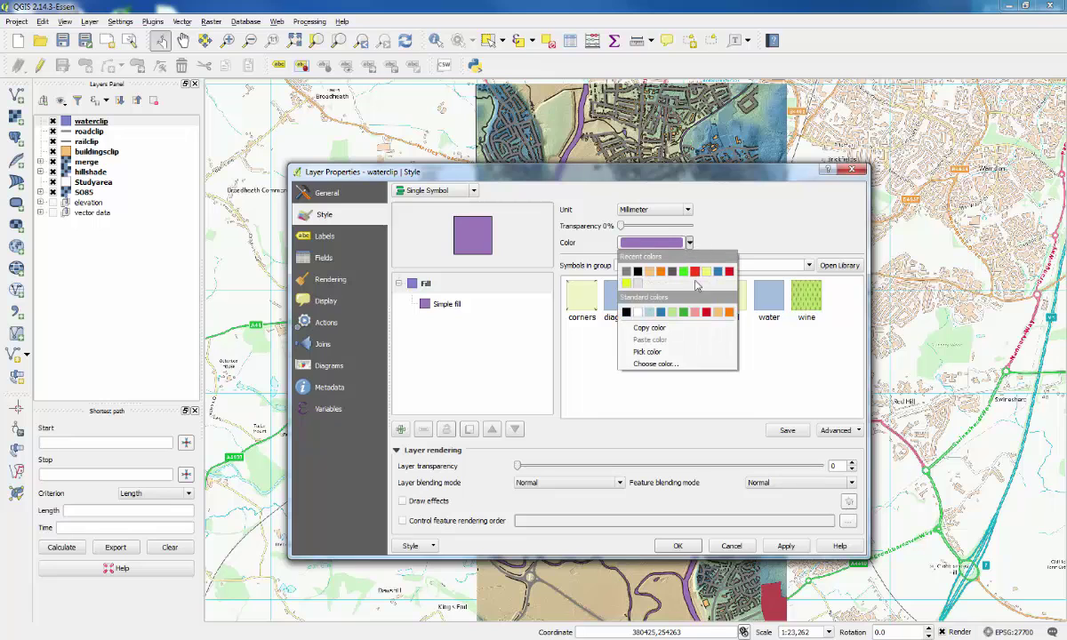
click(649, 313)
click(658, 544)
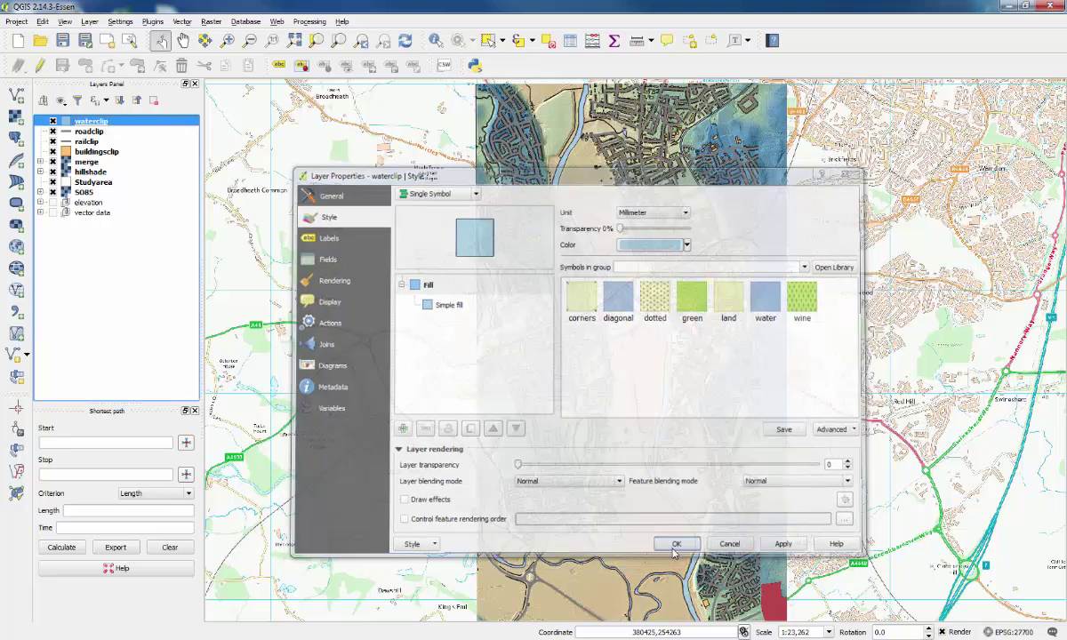
scroll(603, 280, up, 2)
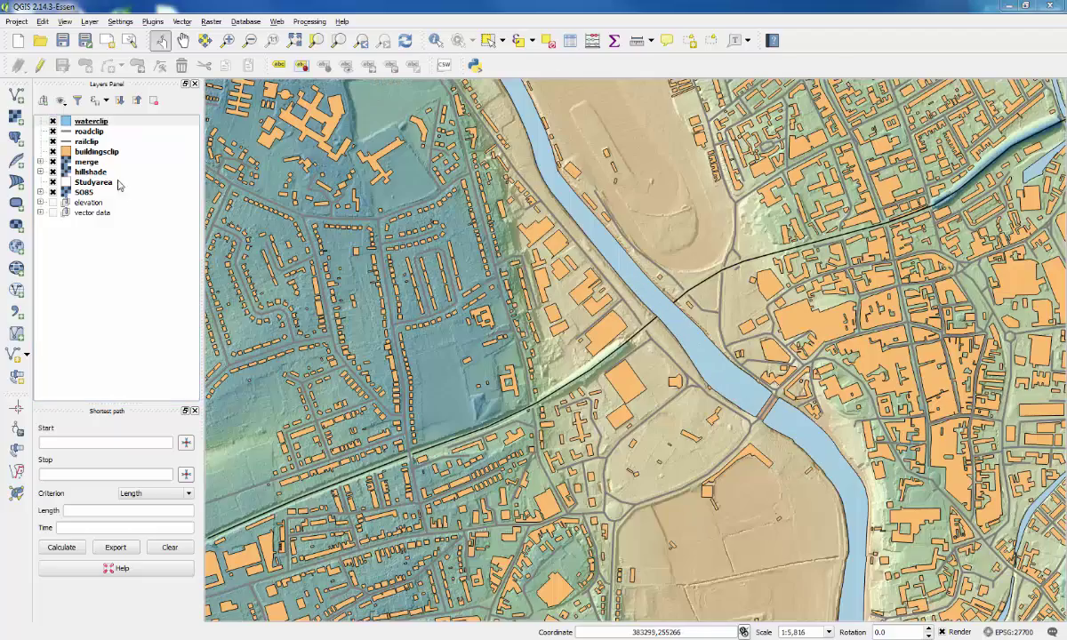
Drag waterclip below buildingsclip in the Layers panel, then re-centre the map.
drag(82, 124, 133, 160)
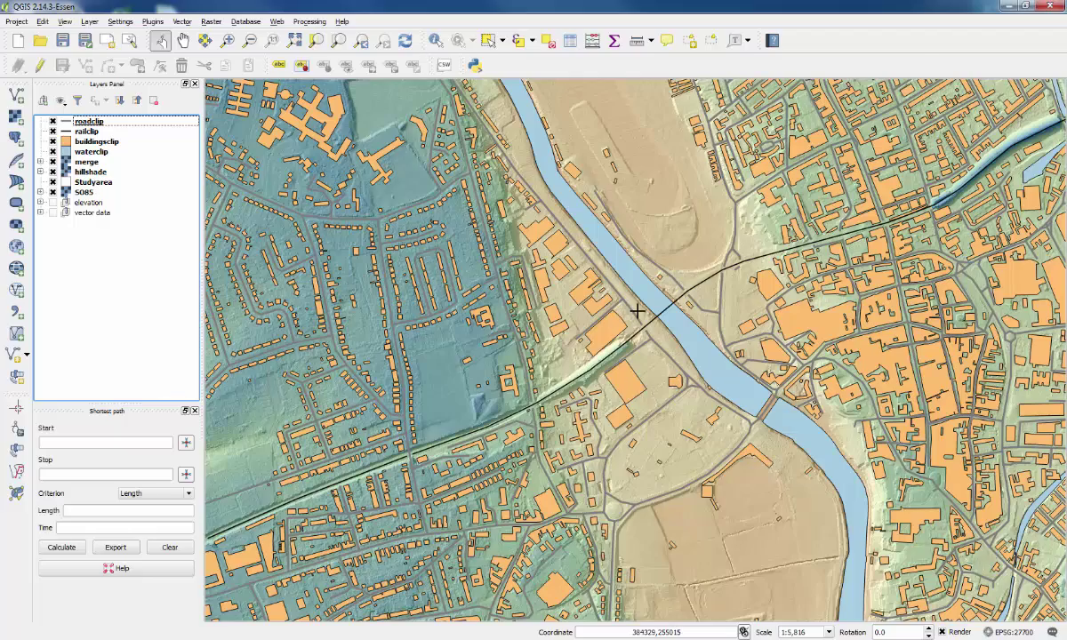
scroll(635, 291, down, 1)
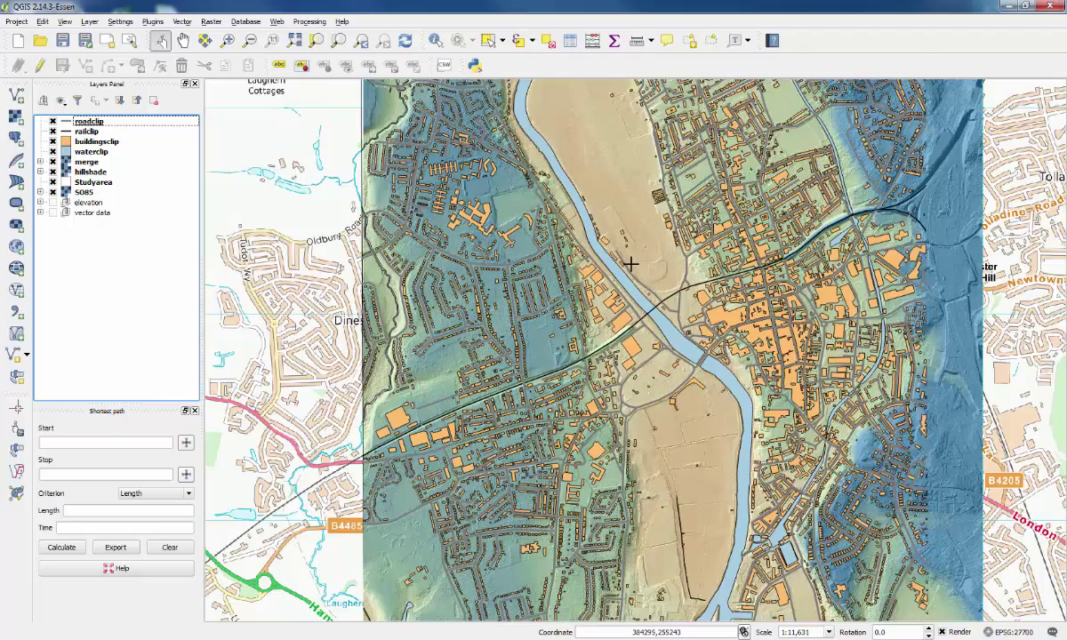
drag(633, 271, 591, 271)
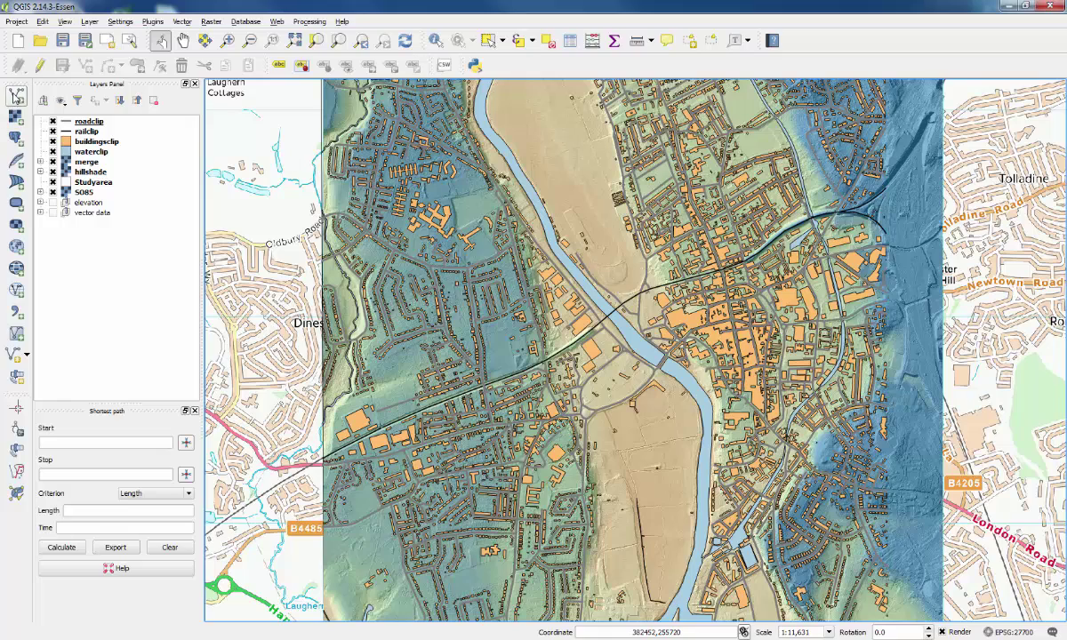
Add nat_floodzone2_v201602.shp from Flood Risk Zones/Zone 2 as a vector layer.
click(15, 93)
click(727, 352)
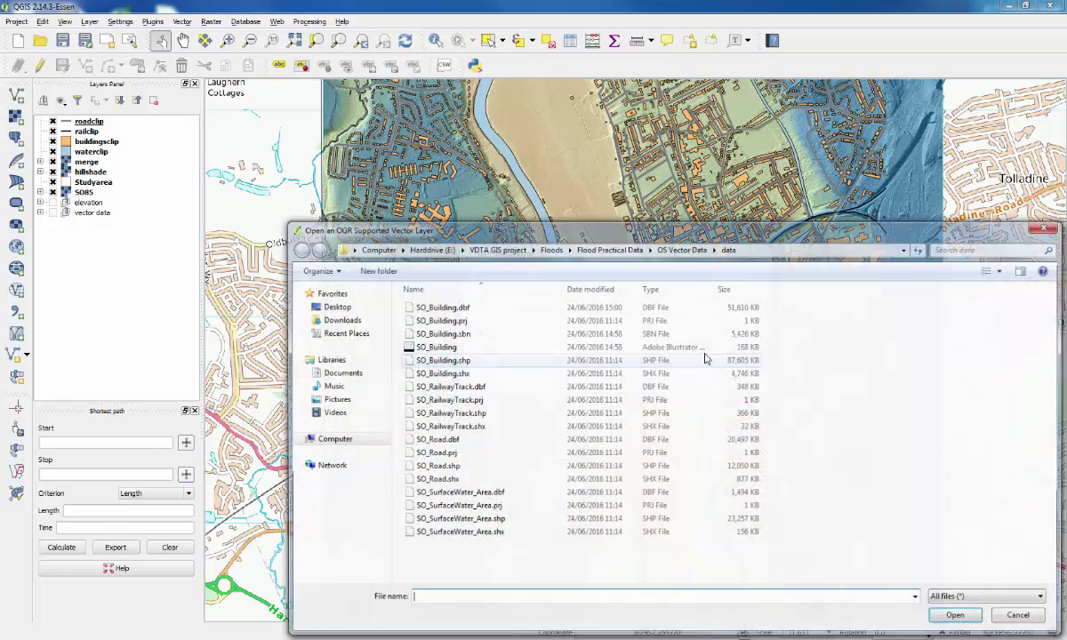
click(578, 233)
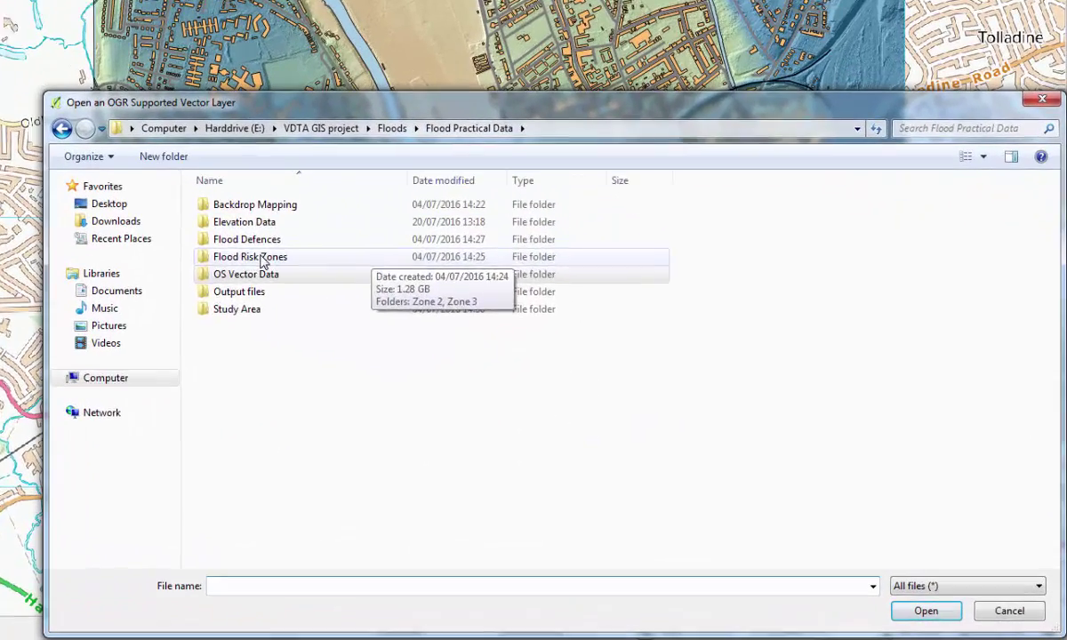
double_click(451, 347)
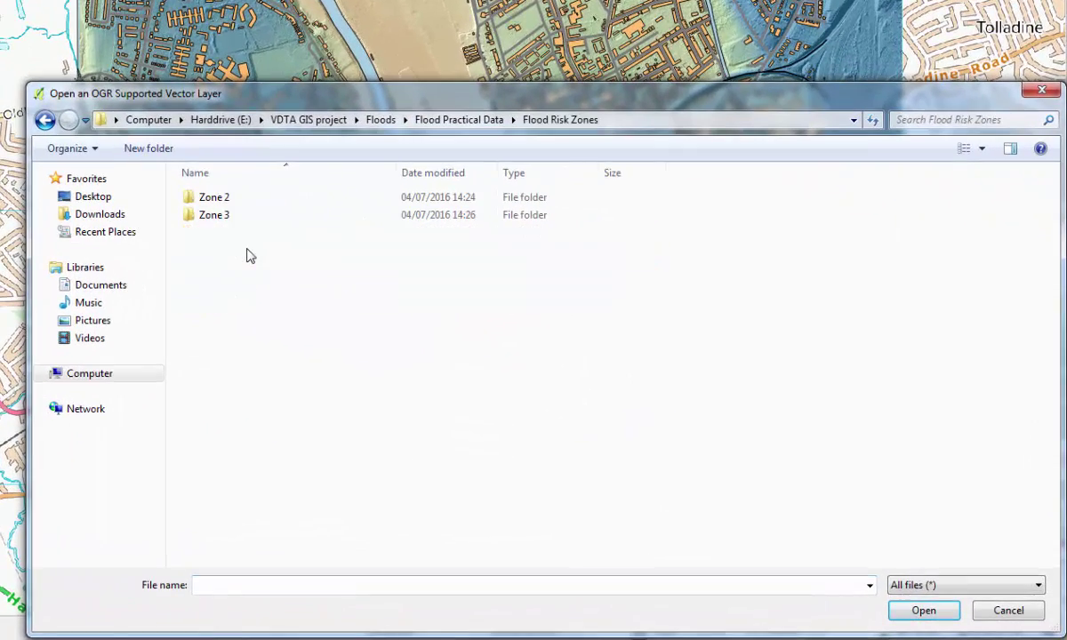
double_click(239, 200)
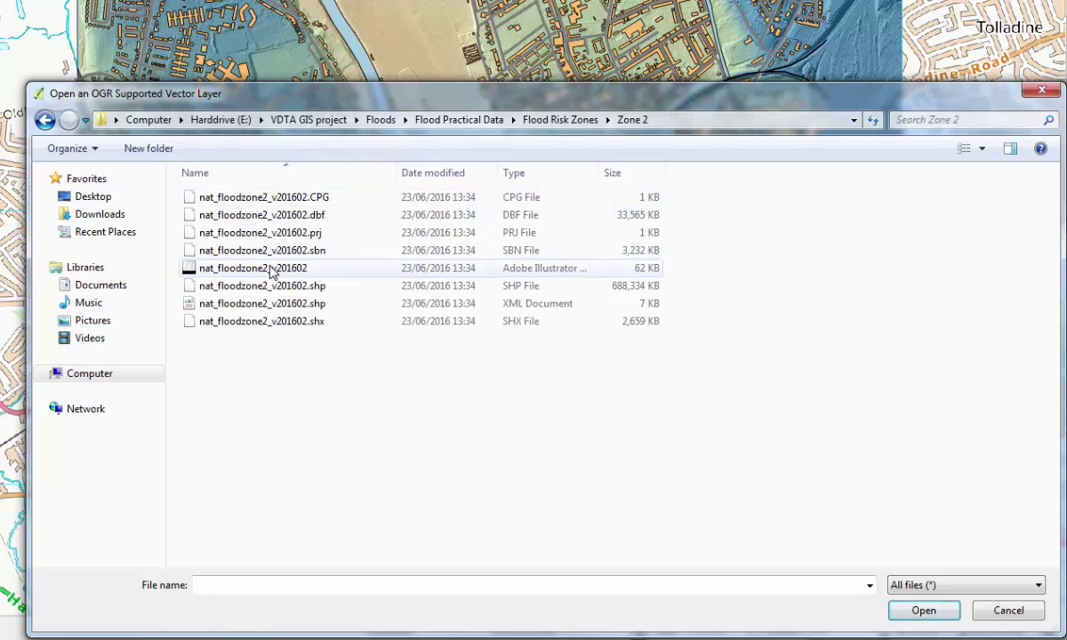
click(262, 285)
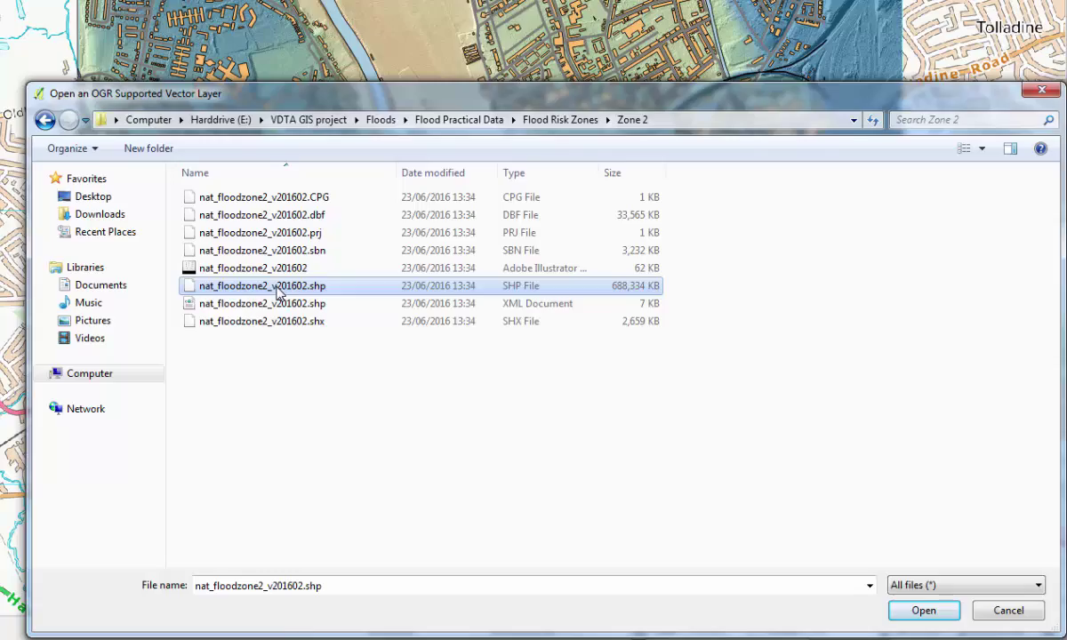
click(924, 611)
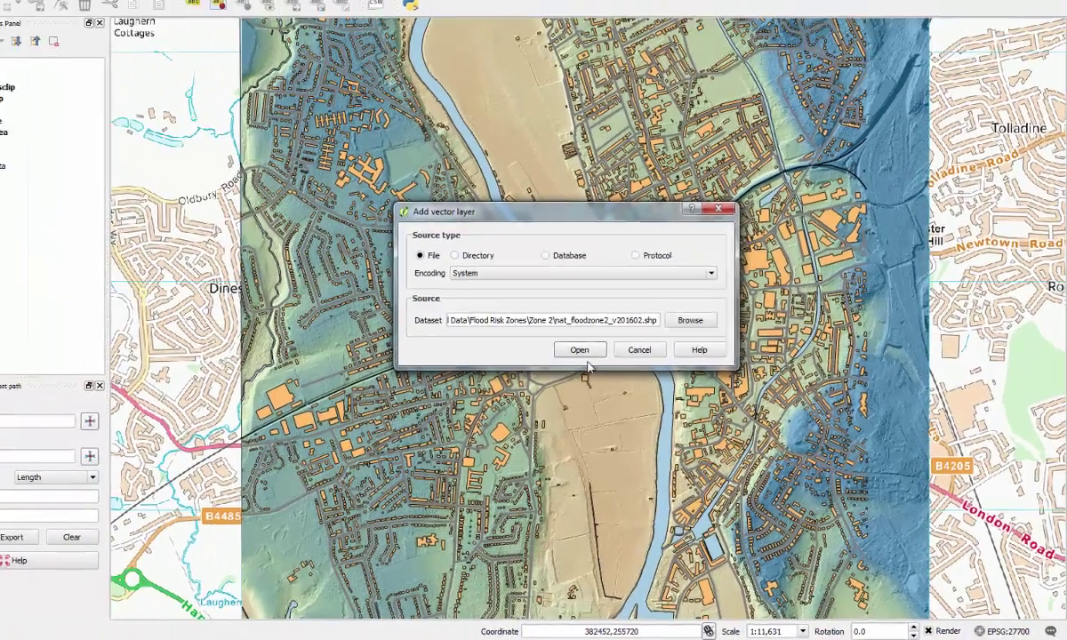
click(581, 351)
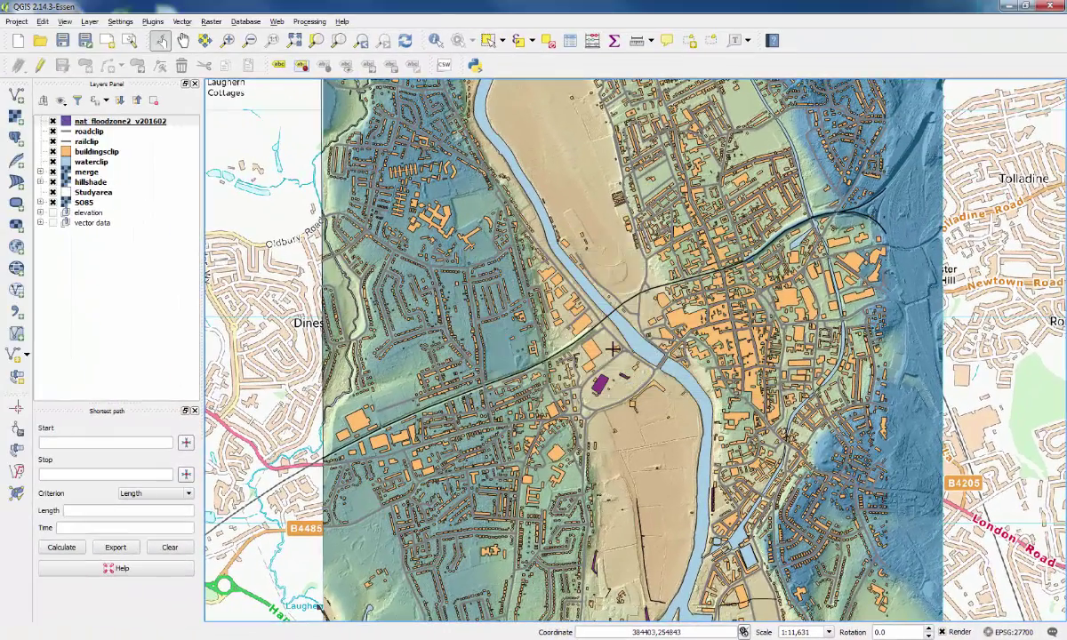
Zoom out to show the full purple Zone 2 flood extent, then zoom back in slightly.
scroll(609, 350, down, 2)
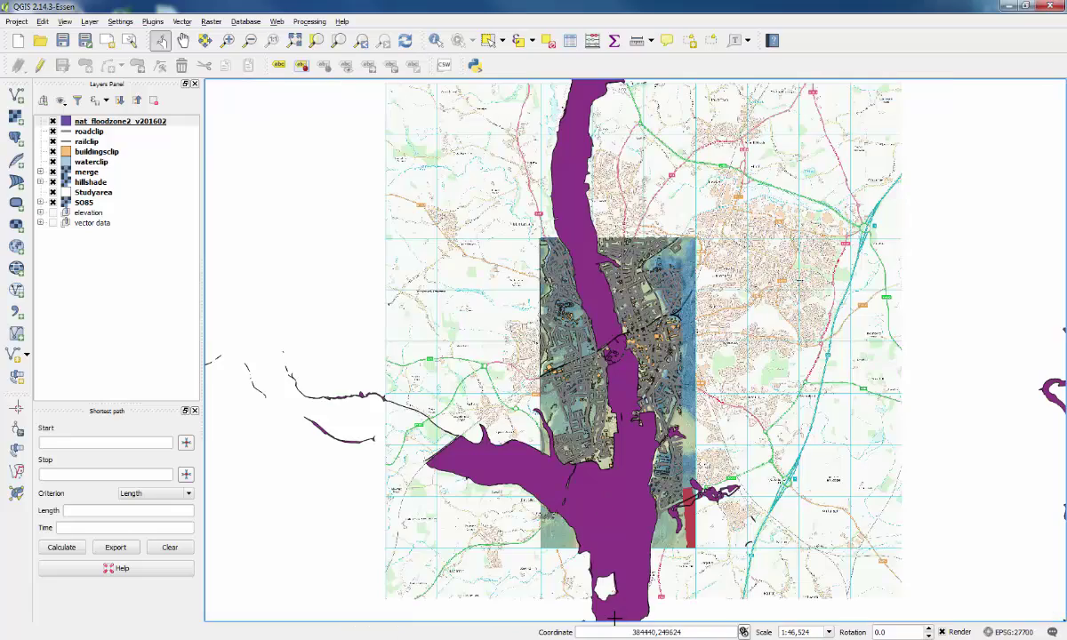
scroll(605, 424, down, 1)
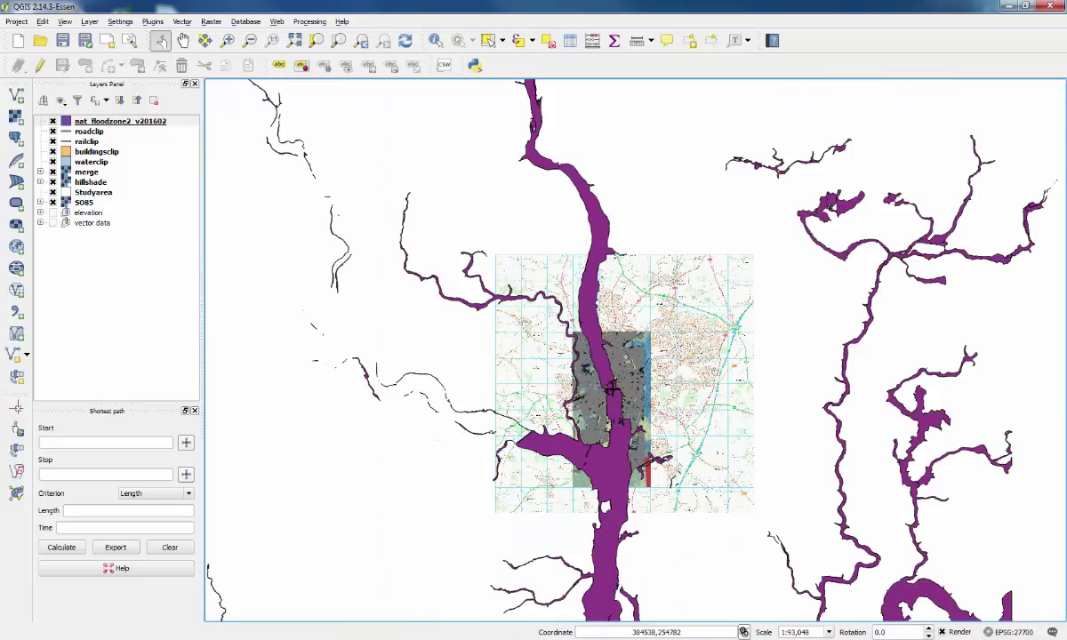
scroll(611, 388, up, 1)
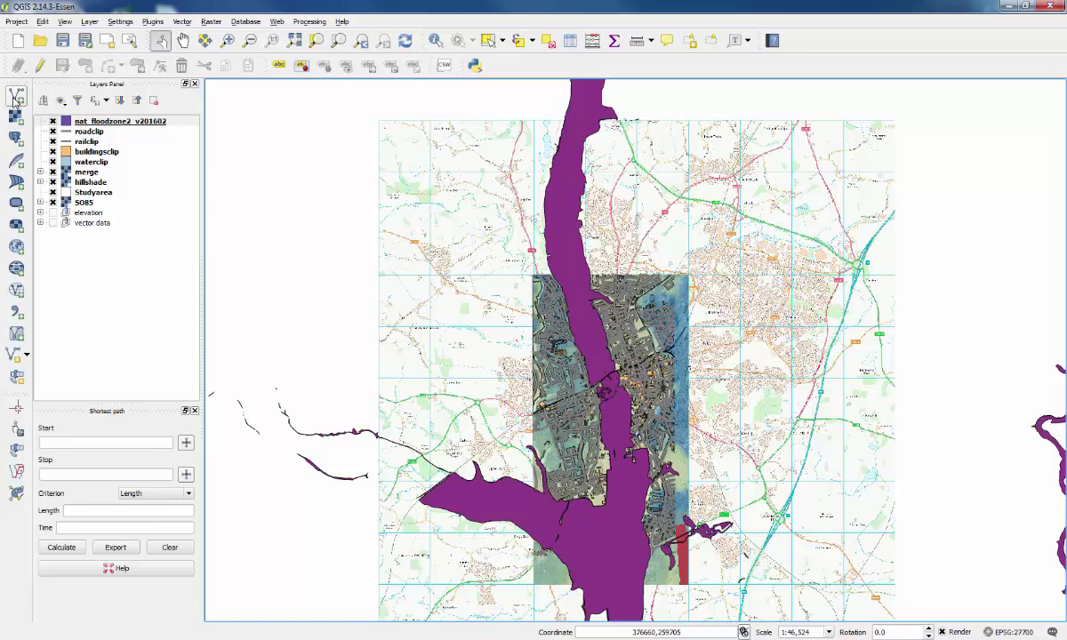
Add nat_floodzone3_v201602.shp from Flood Risk Zones/Zone 3 as a vector layer above Zone 2.
click(15, 95)
click(727, 351)
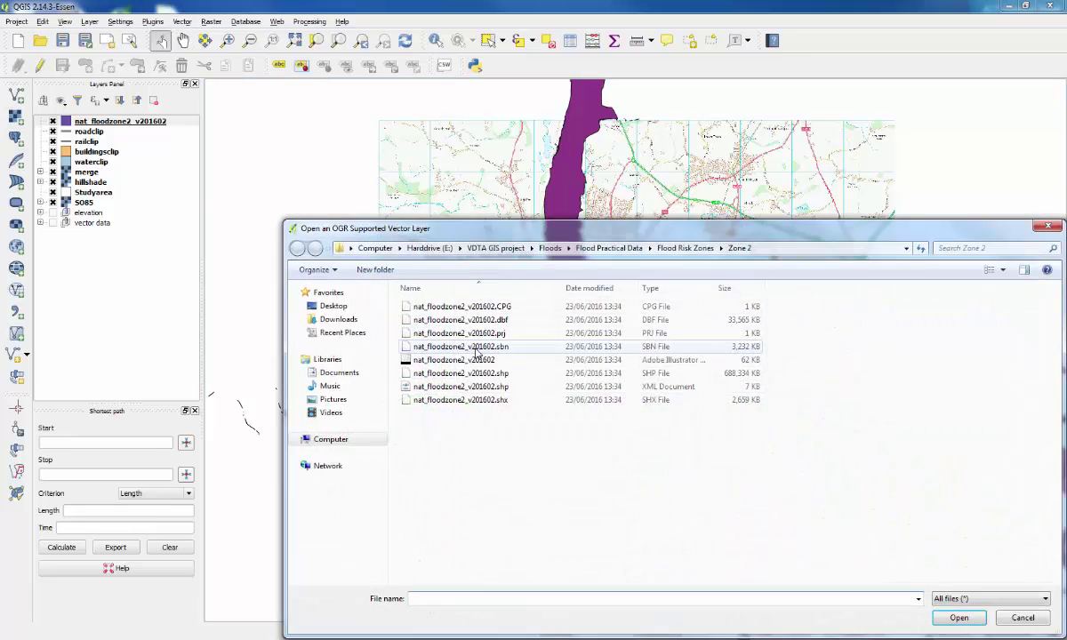
click(636, 256)
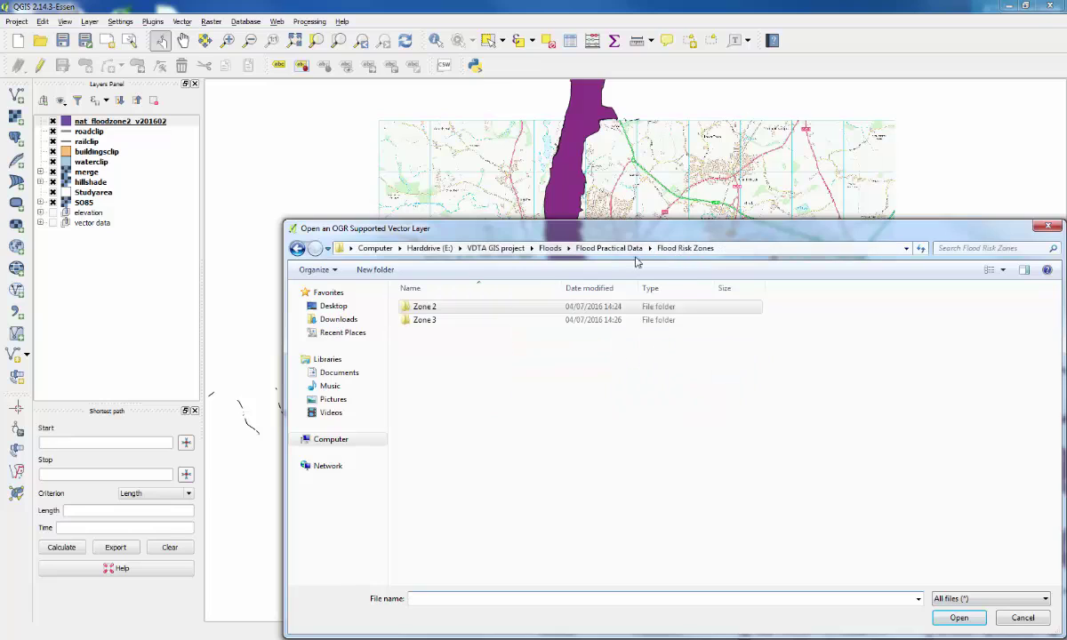
click(469, 325)
double_click(469, 326)
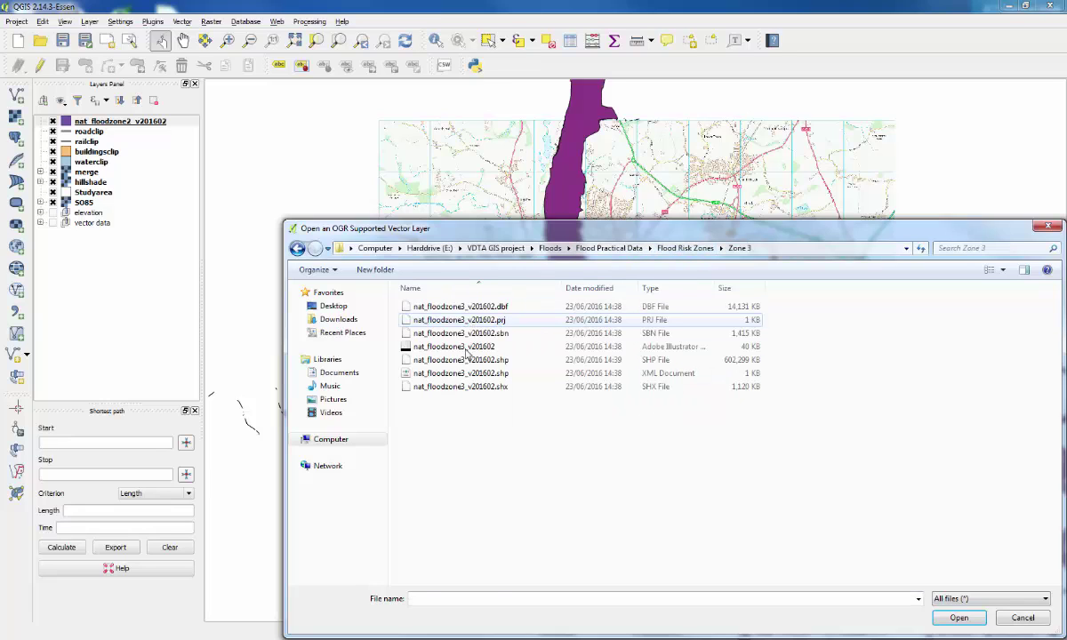
click(480, 360)
click(956, 617)
click(629, 379)
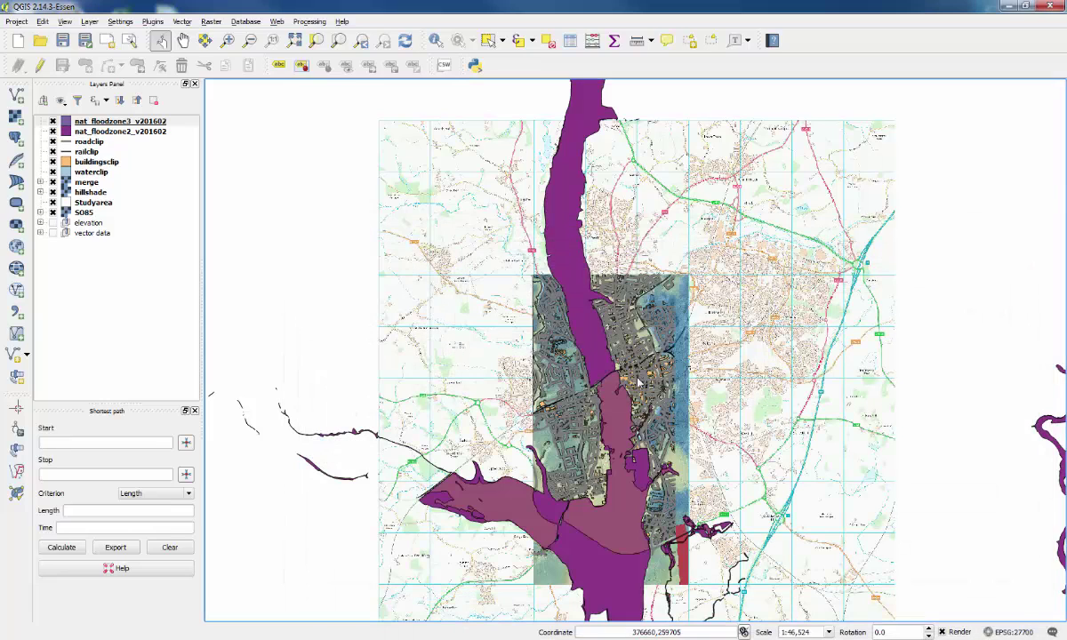
scroll(638, 380, down, 1)
scroll(638, 381, up, 1)
Clip nat_floodzone2_v201602 to the Studyarea boundary, saving the output as zone2clip.shp.
click(185, 22)
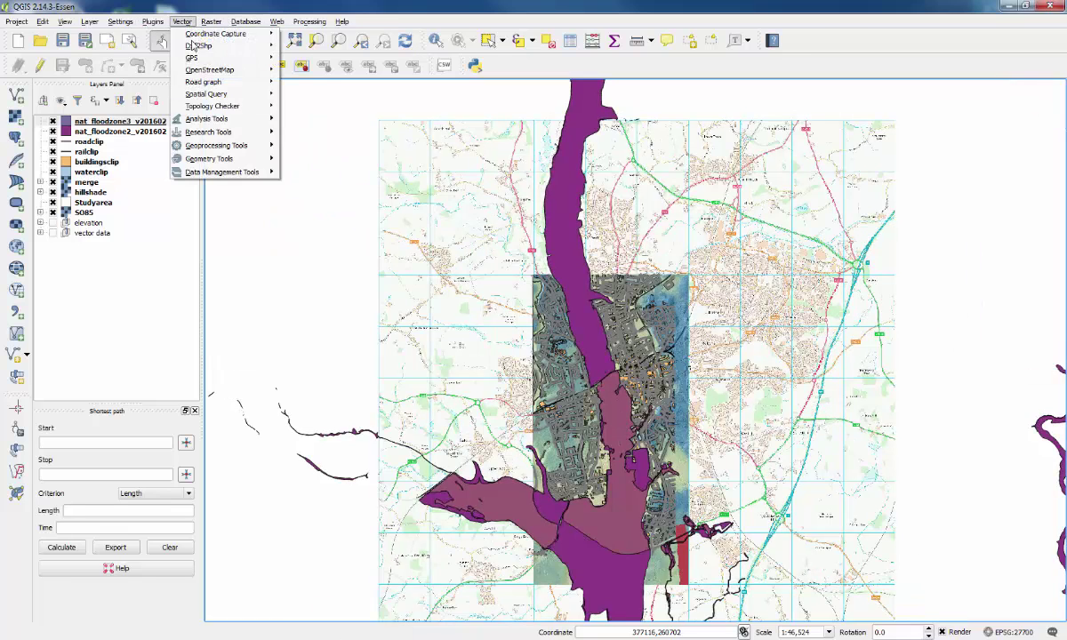
mouse_move(191, 145)
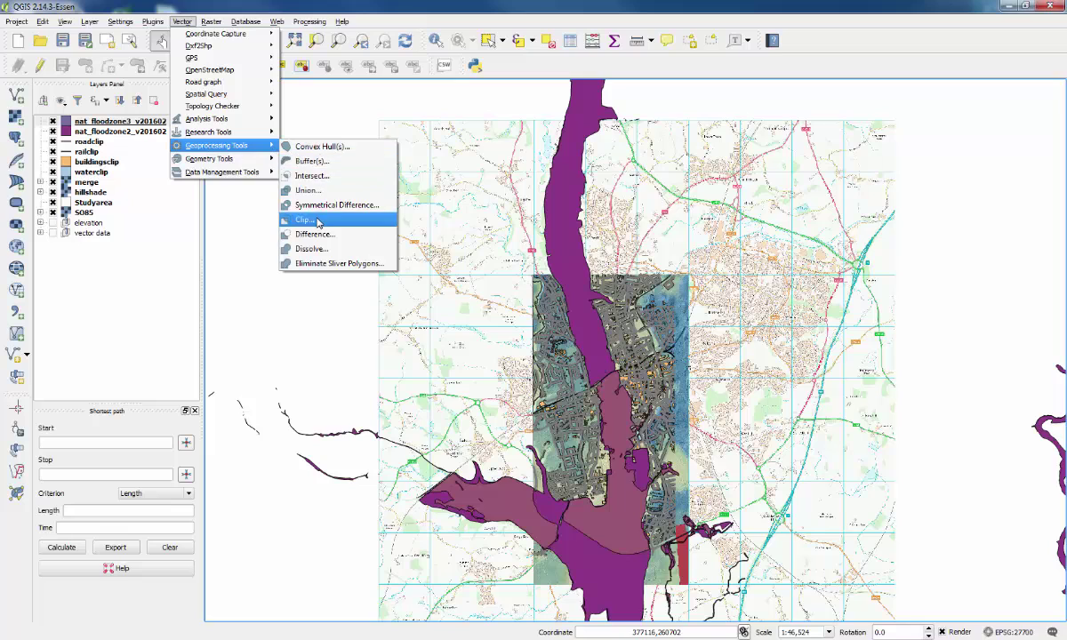
click(305, 219)
click(615, 263)
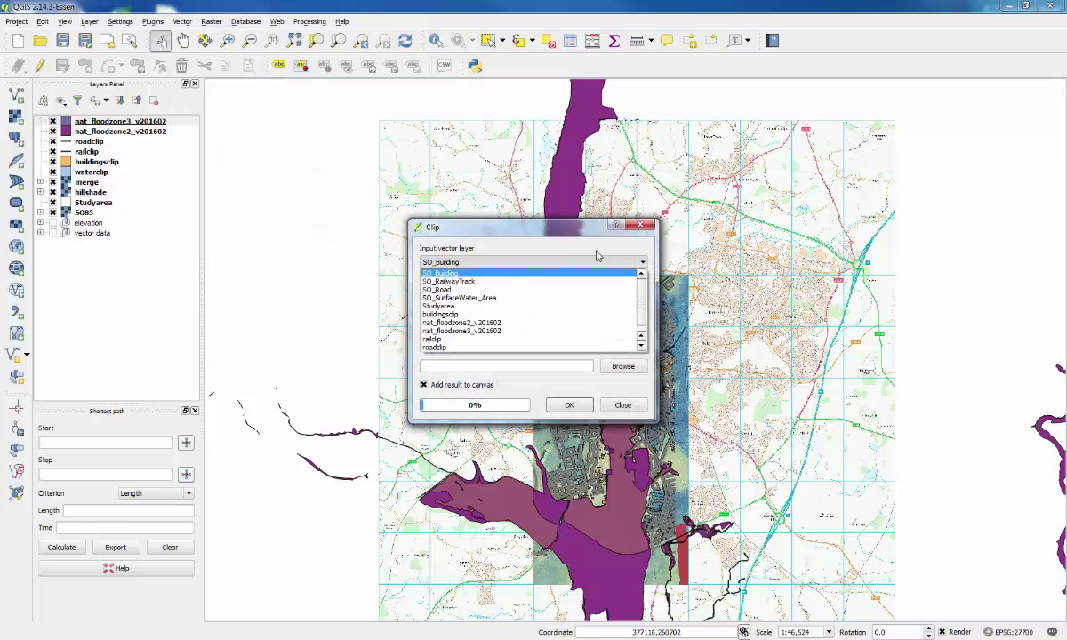
click(558, 302)
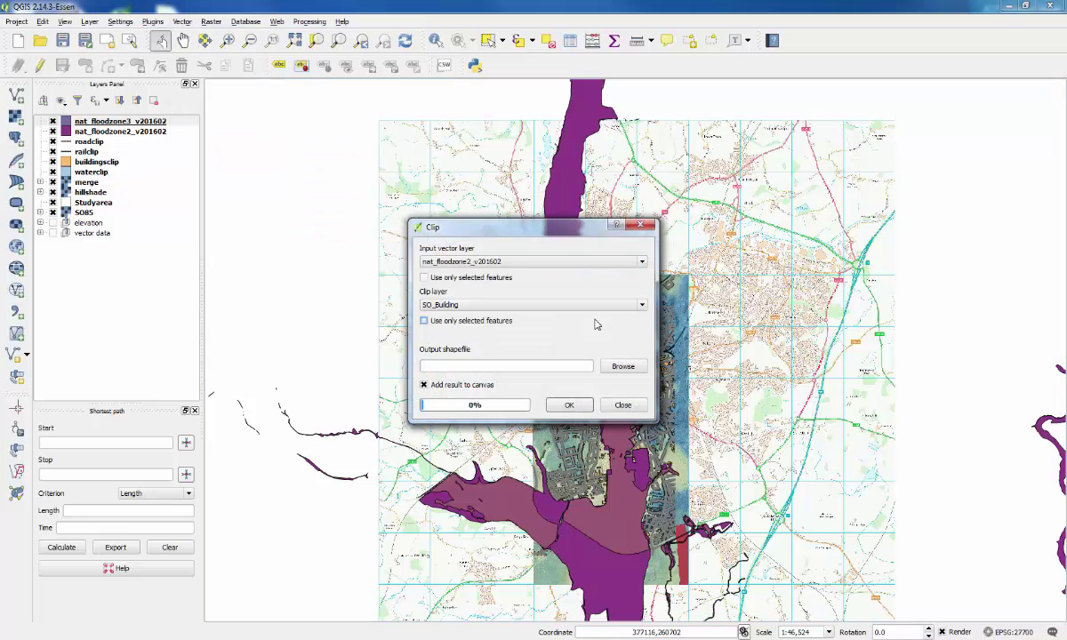
click(625, 305)
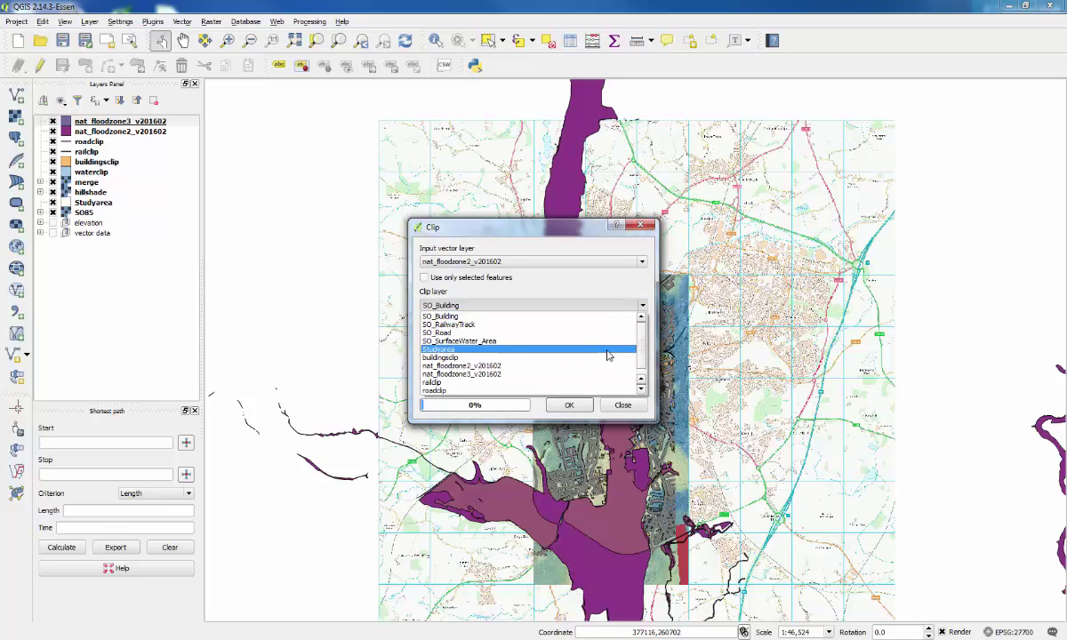
click(608, 355)
click(622, 367)
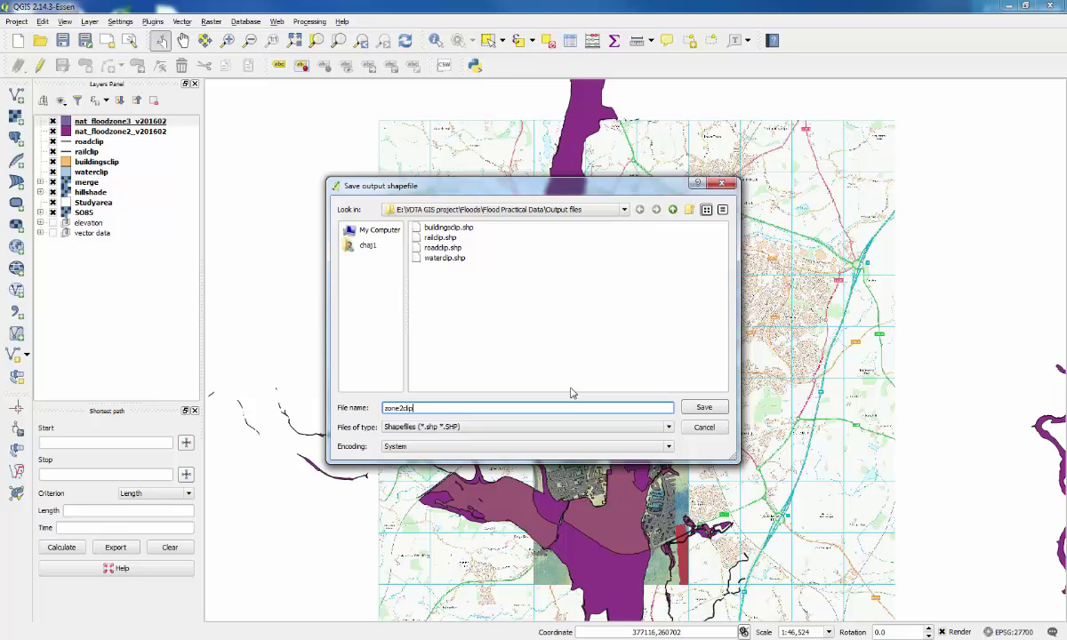
key(Return)
click(571, 405)
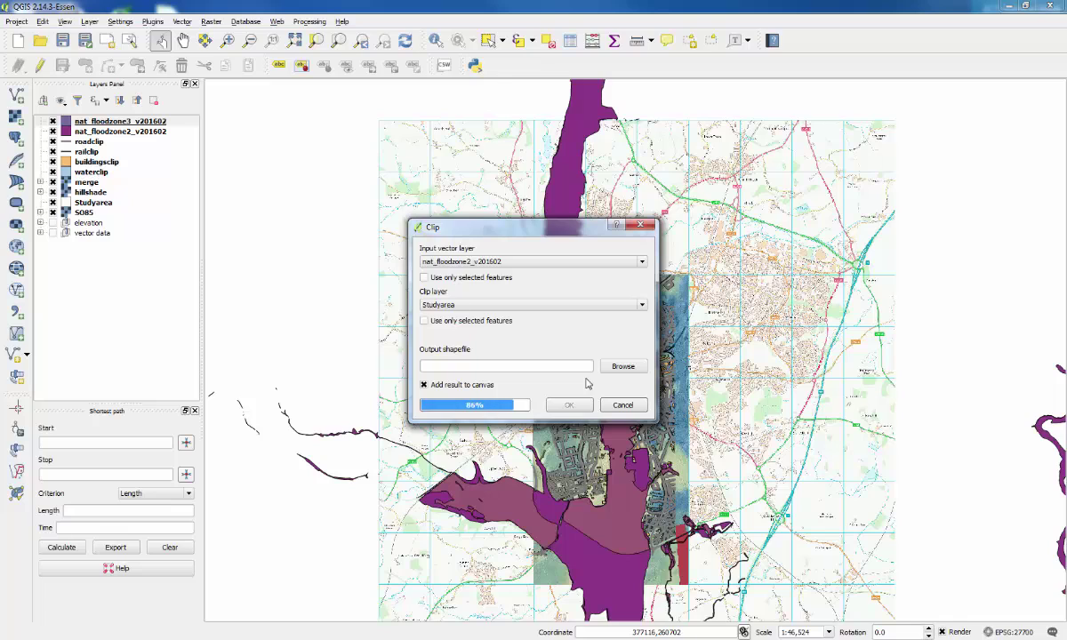
Clip nat_floodzone3_v201602 to Studyarea as zone3clip.shp, then close the Clip tool.
click(643, 263)
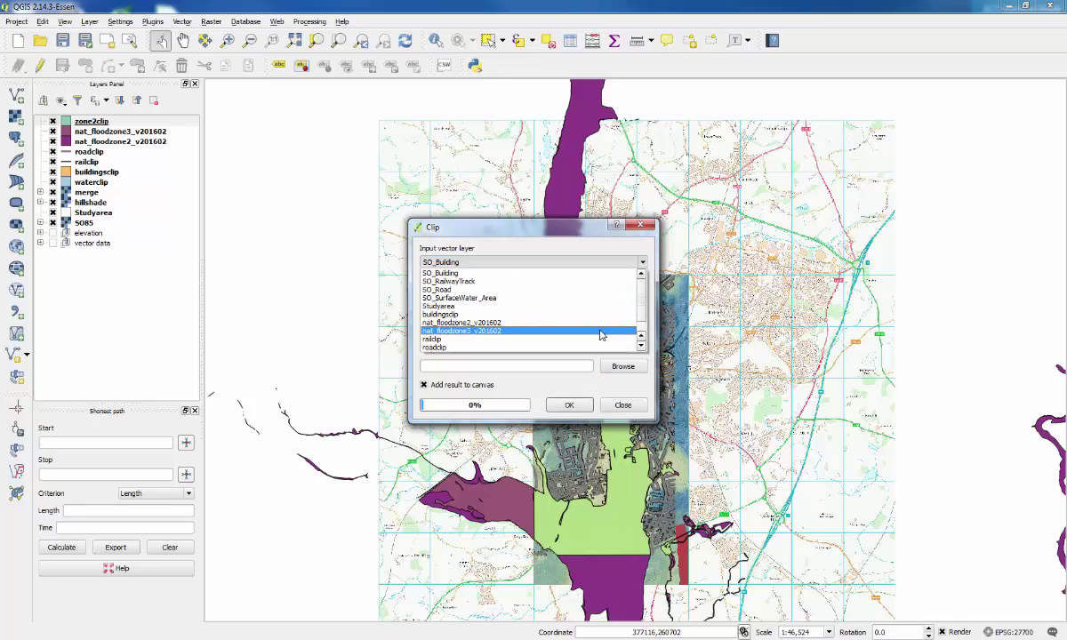
click(600, 333)
click(613, 306)
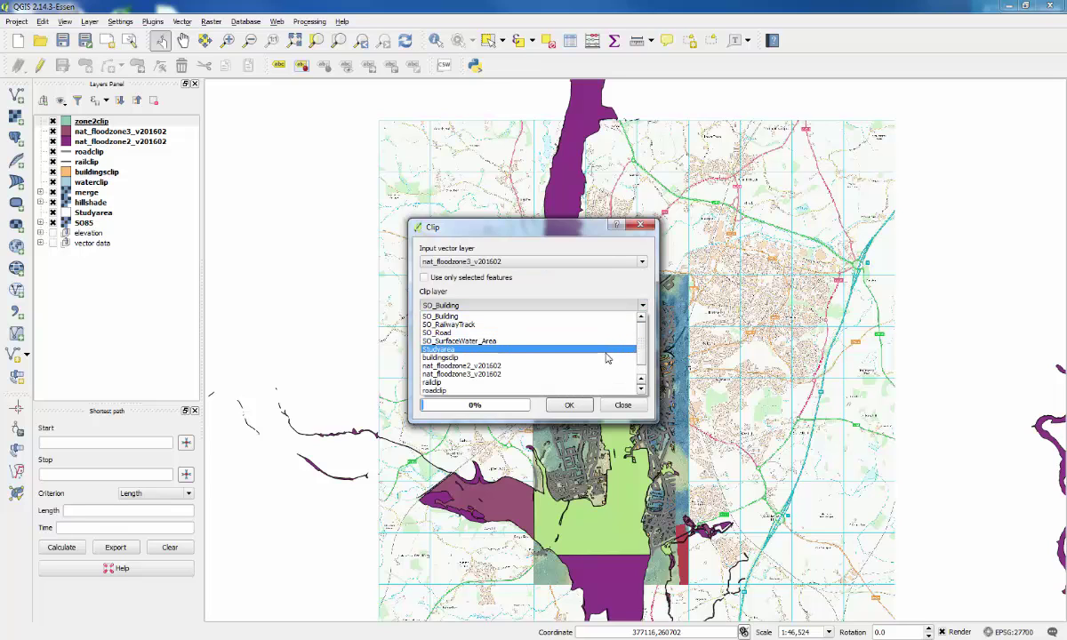
click(607, 354)
click(620, 365)
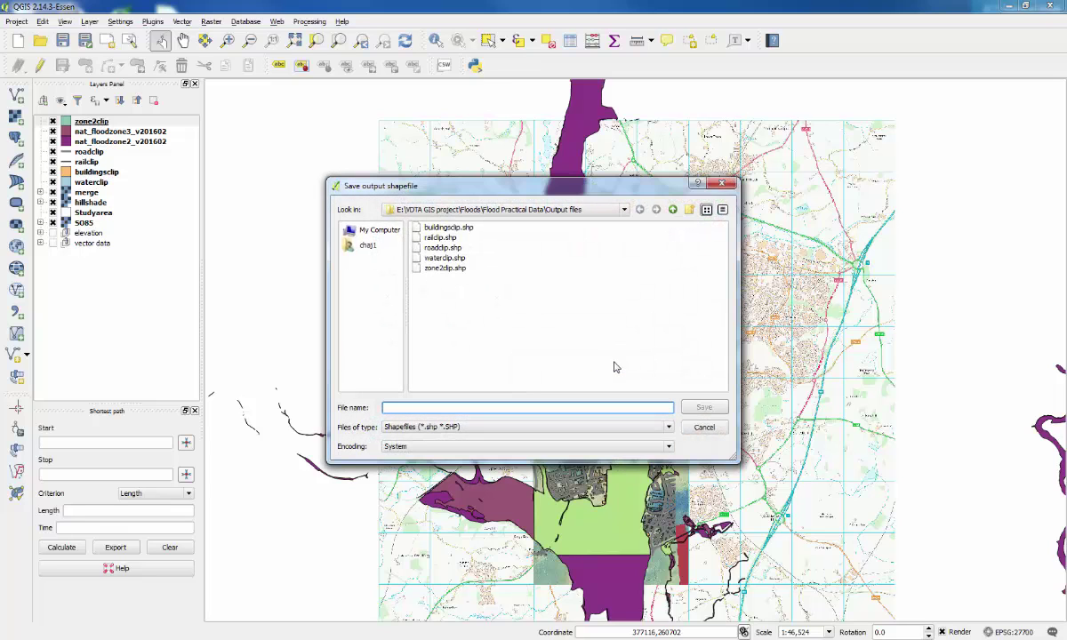
text(zone3clip)
click(707, 409)
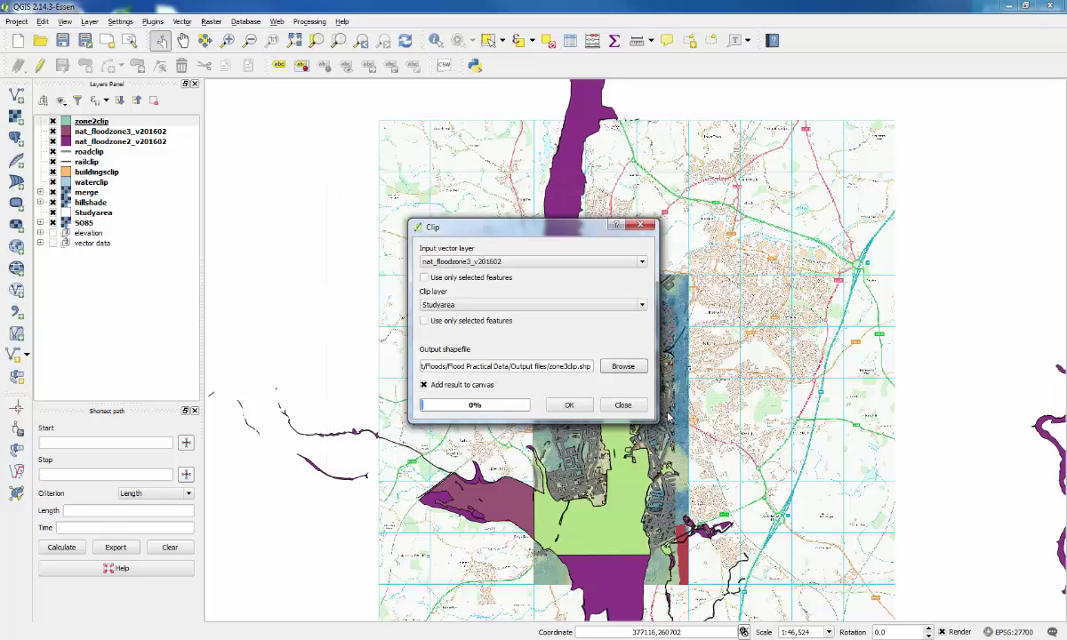
click(567, 405)
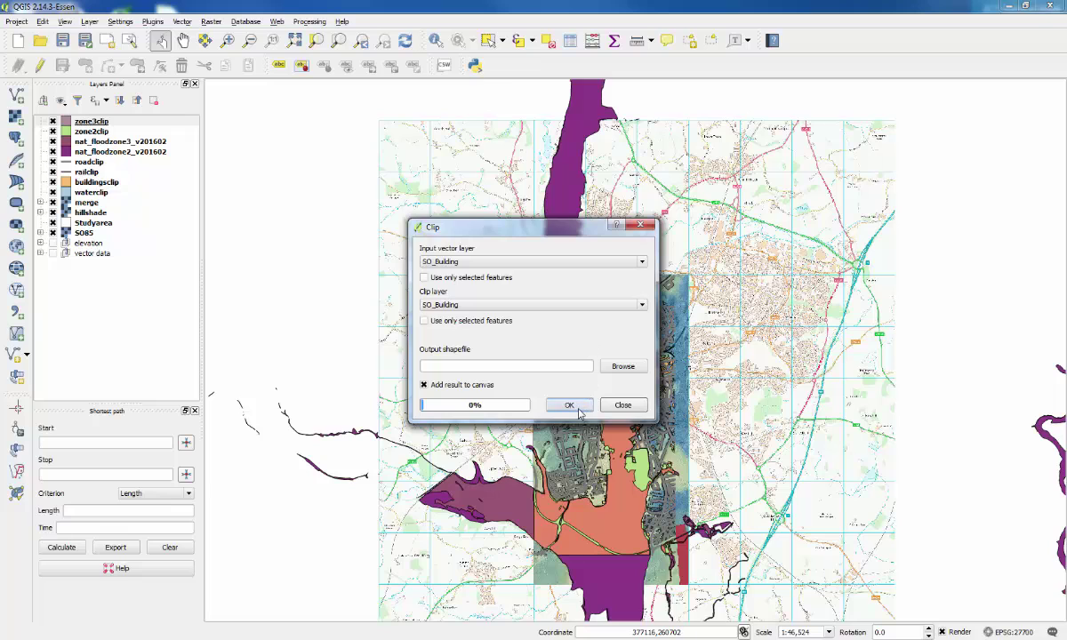
click(615, 406)
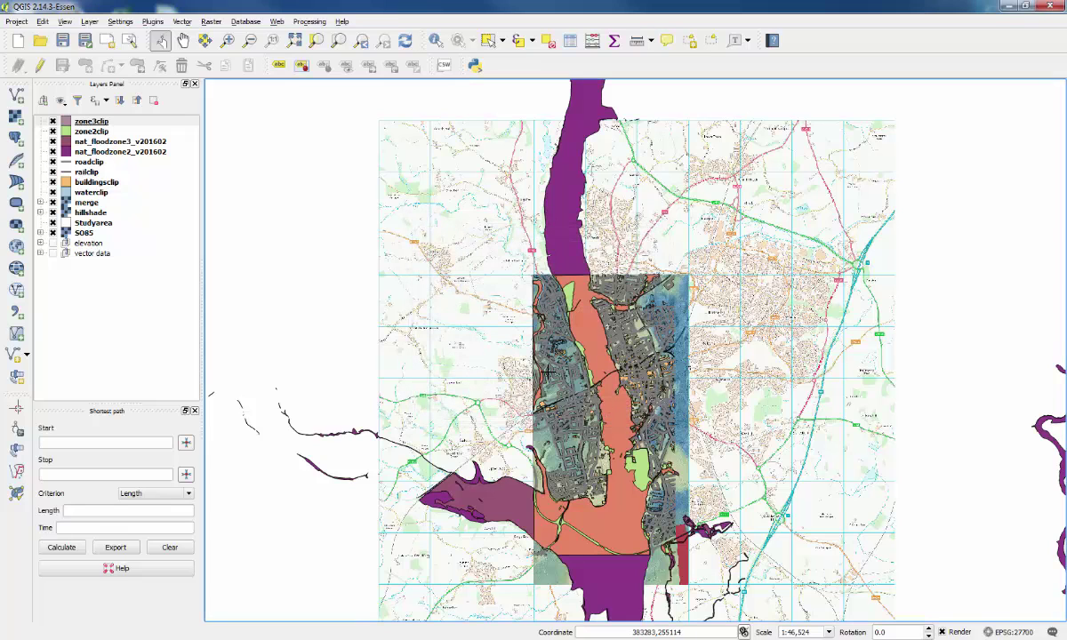
Untick nat_floodzone3_v201602 and nat_floodzone2_v201602, then zoom and pan onto the town.
drag(605, 398, 580, 334)
click(53, 141)
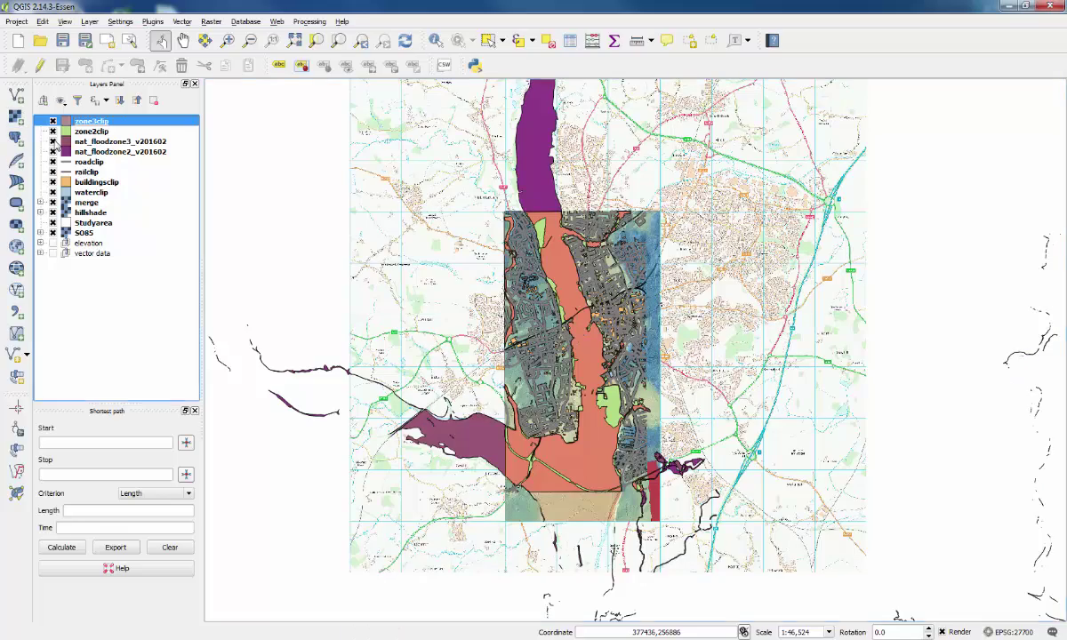
click(52, 152)
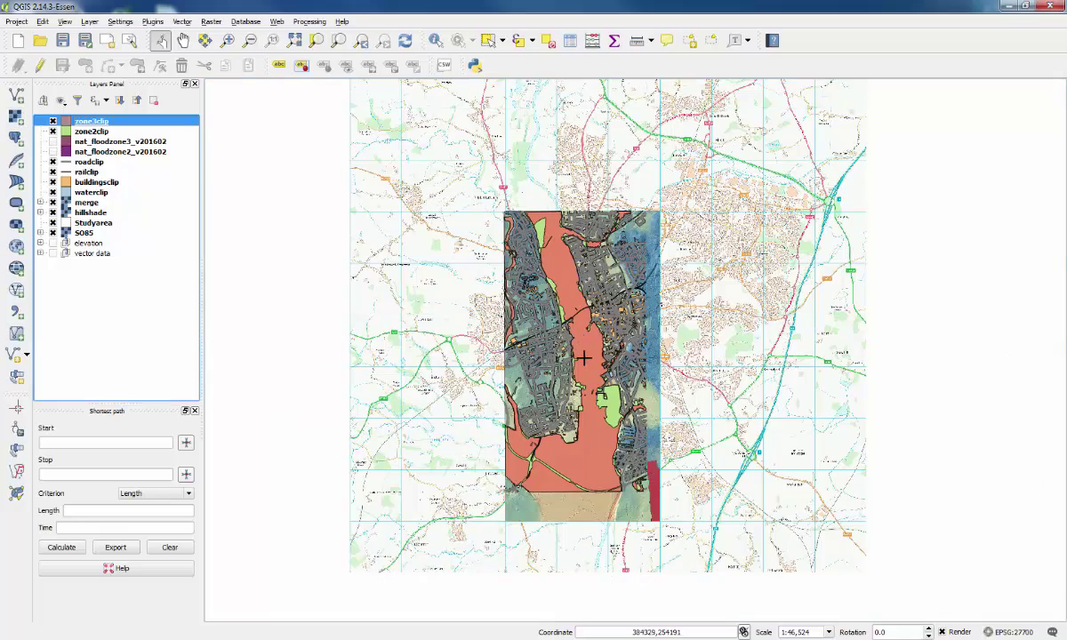
scroll(578, 354, up, 2)
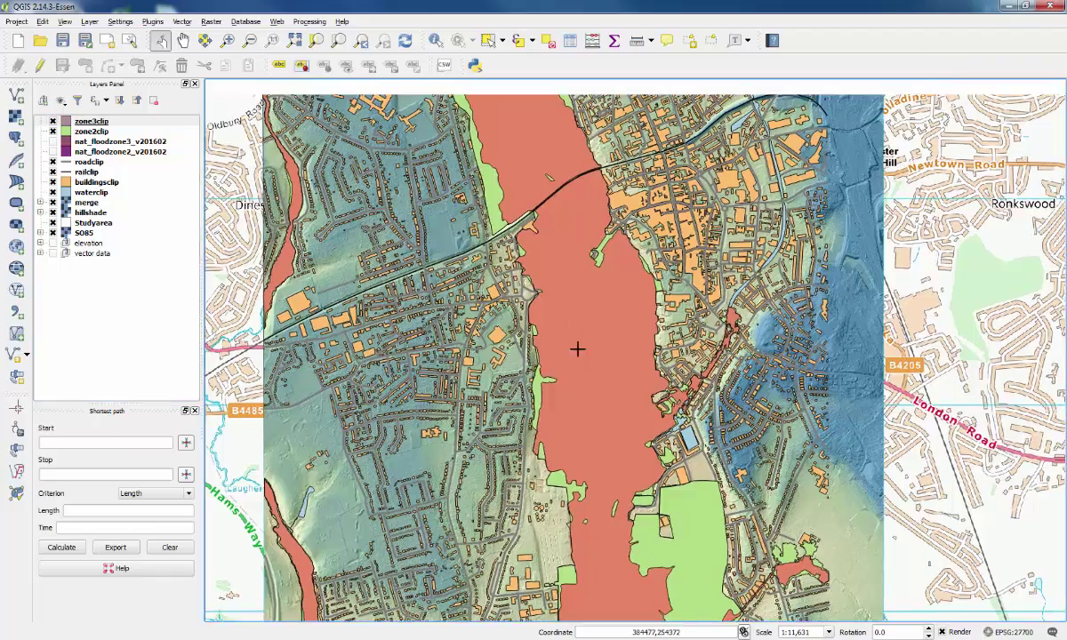
drag(578, 349, 597, 397)
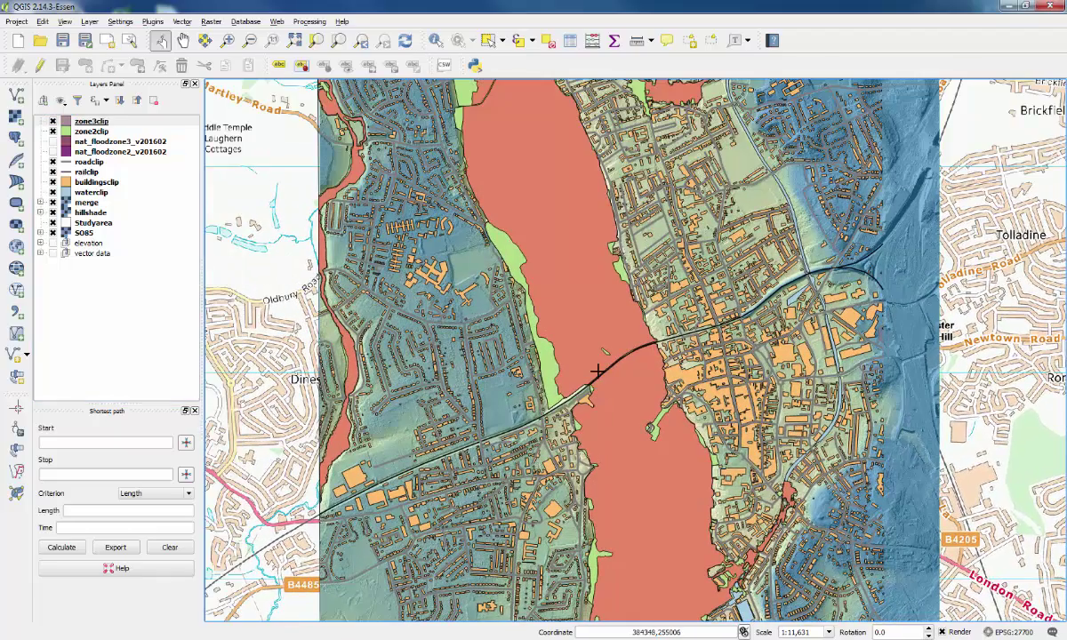
click(82, 121)
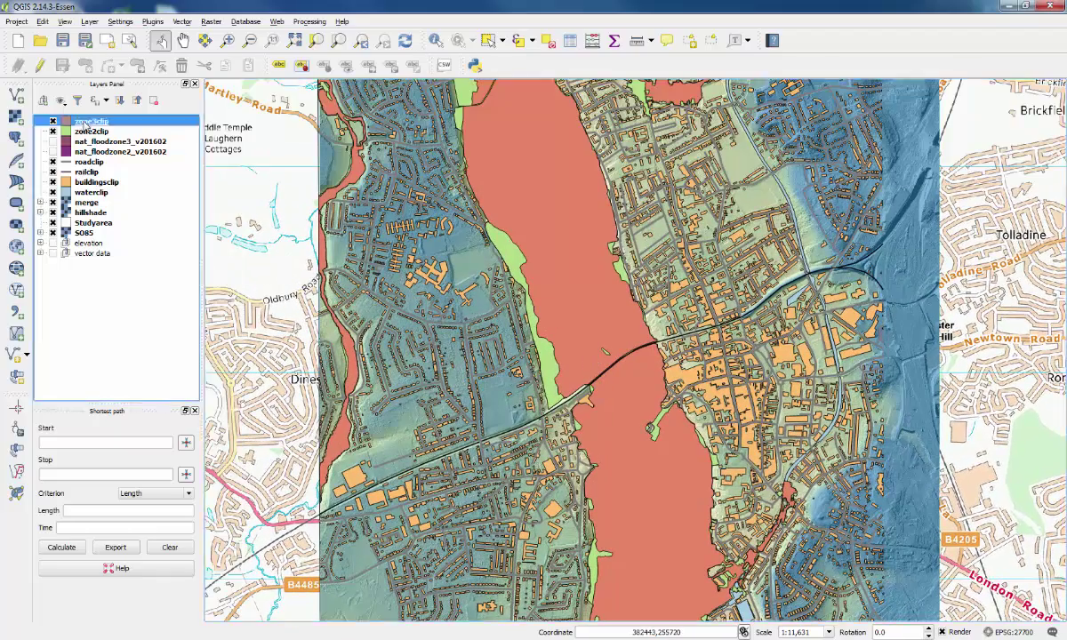
Set the zone3clip fill to 50% transparency.
double_click(82, 122)
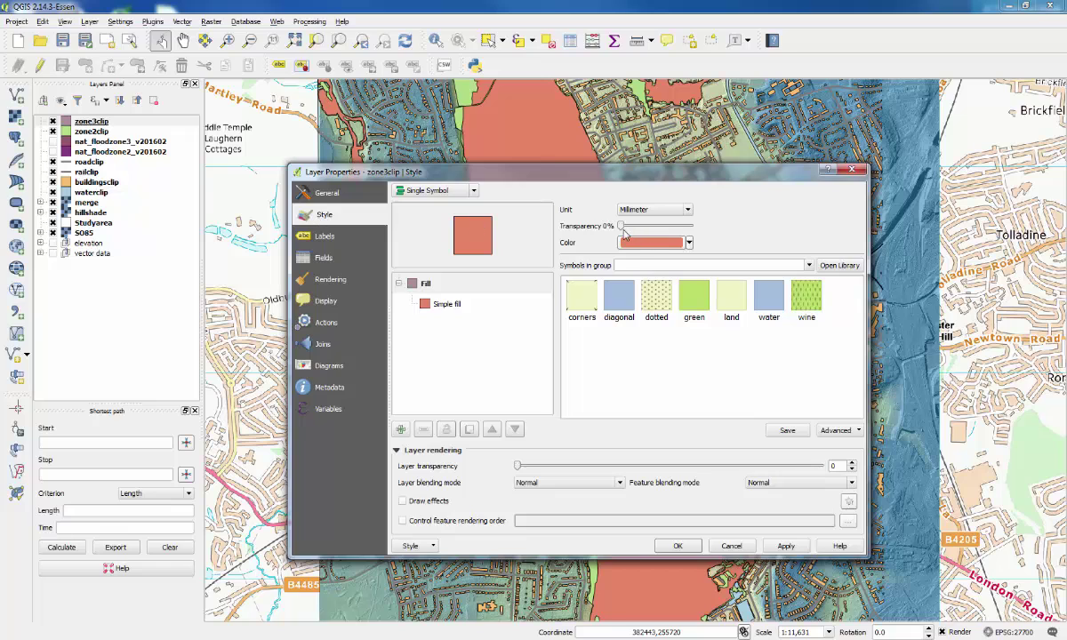
drag(624, 230, 660, 232)
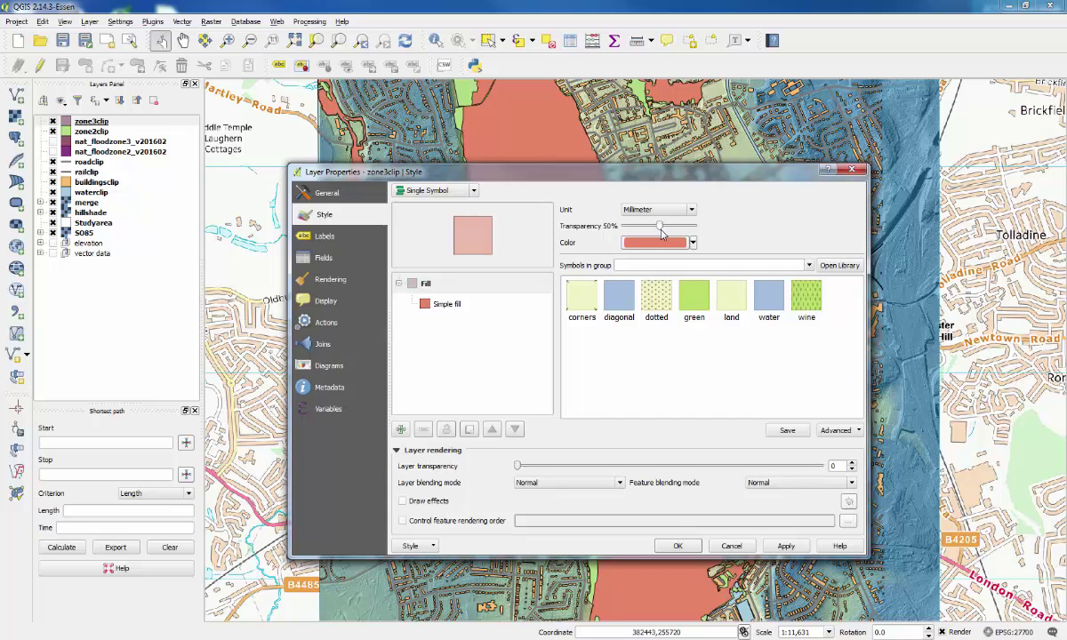
click(668, 545)
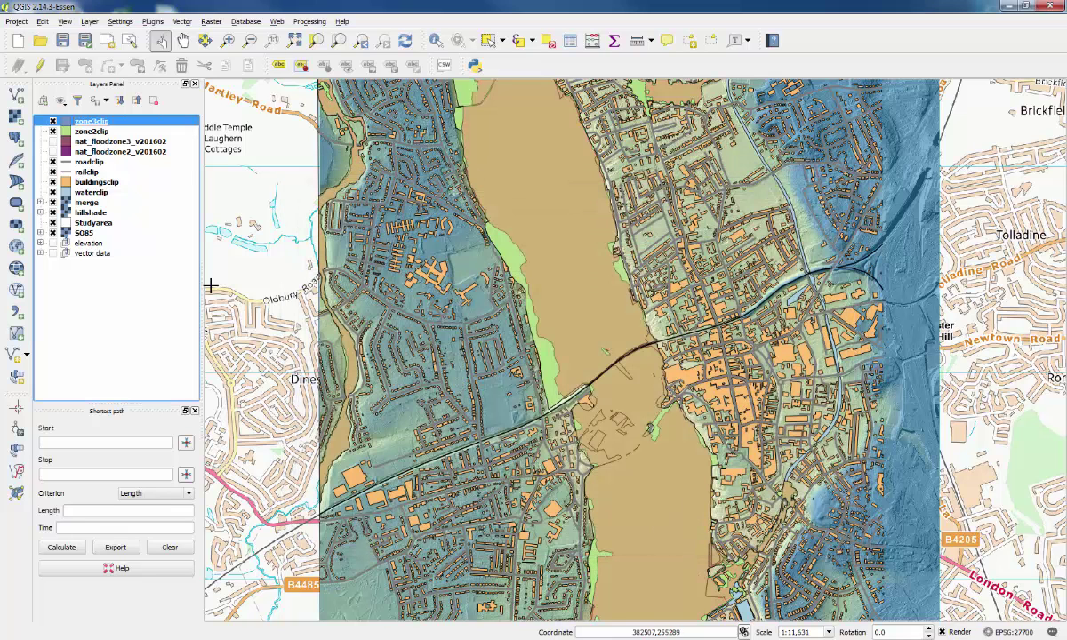
Set zone2clip to 50% transparency and pan along the river to review the result.
click(94, 131)
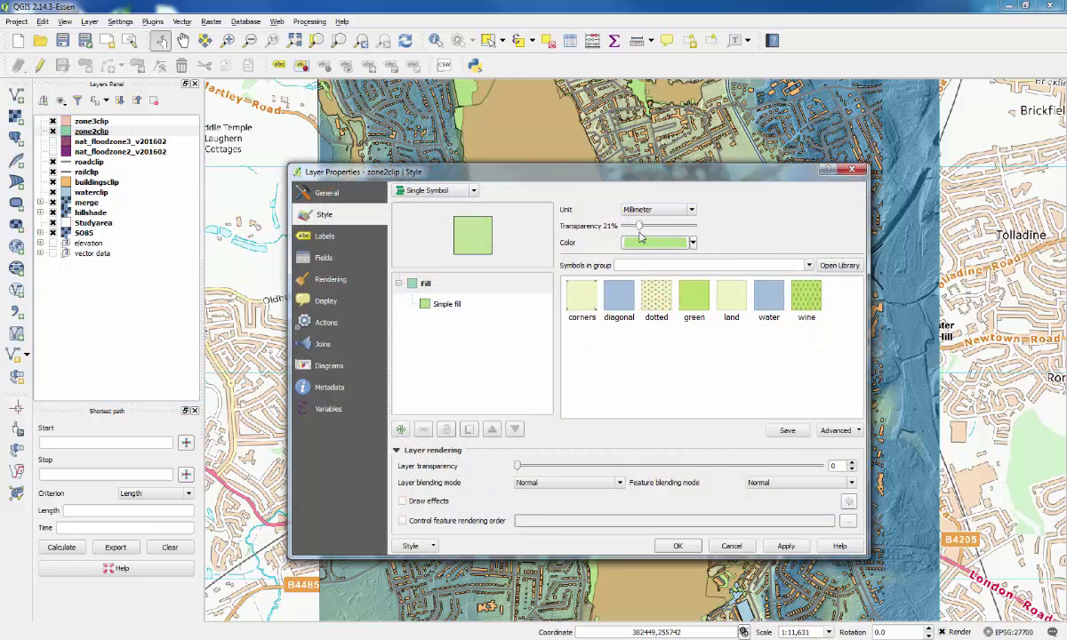
drag(639, 227, 658, 232)
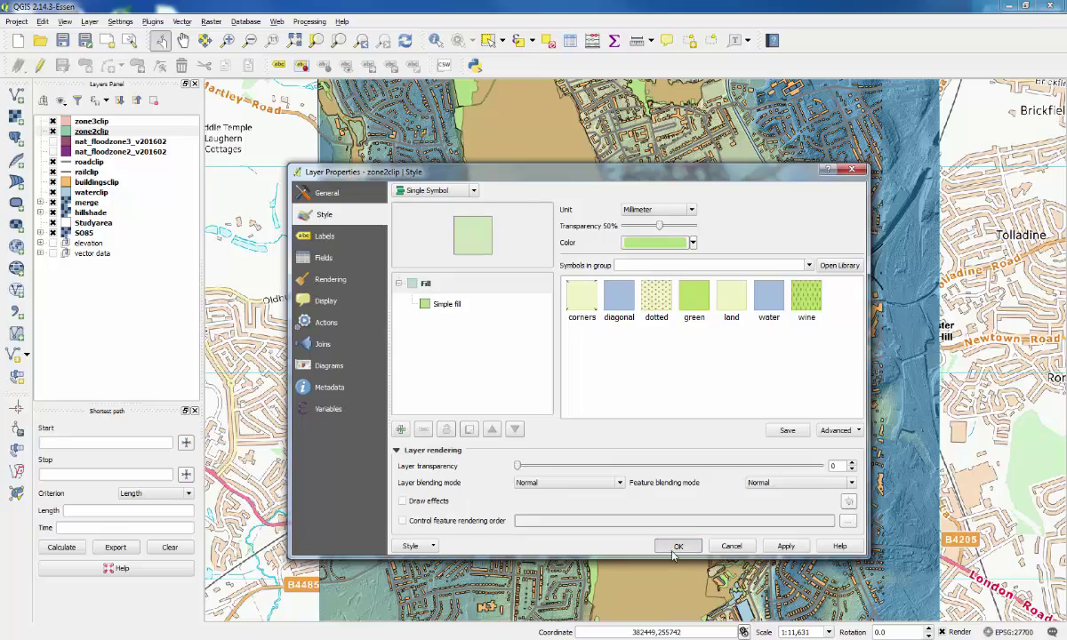
key(Return)
scroll(571, 389, up, 1)
scroll(571, 389, up, 1)
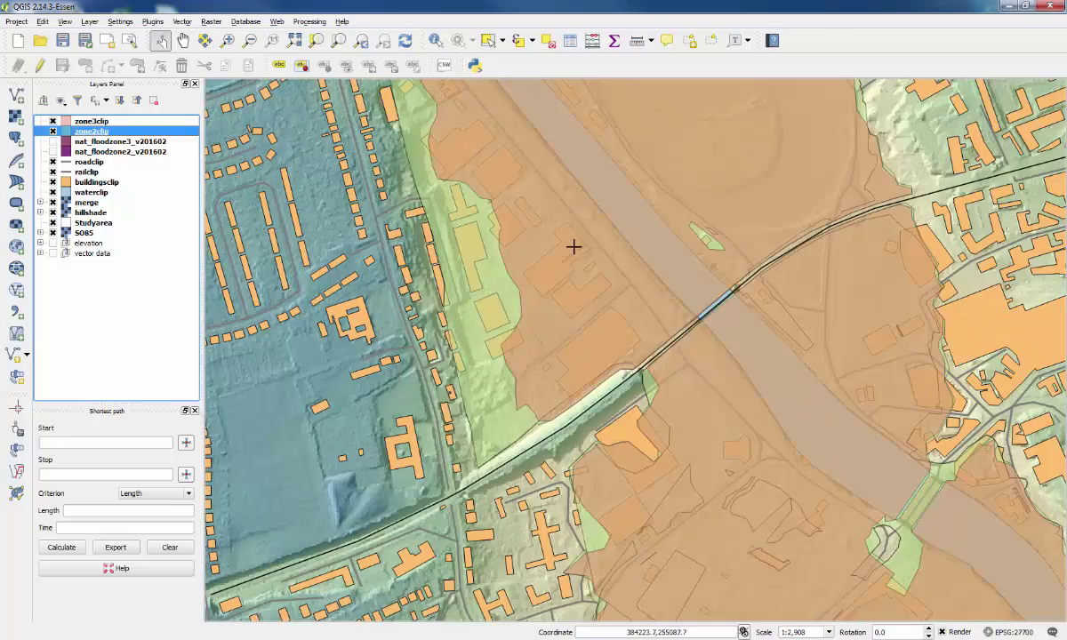
drag(572, 245, 586, 404)
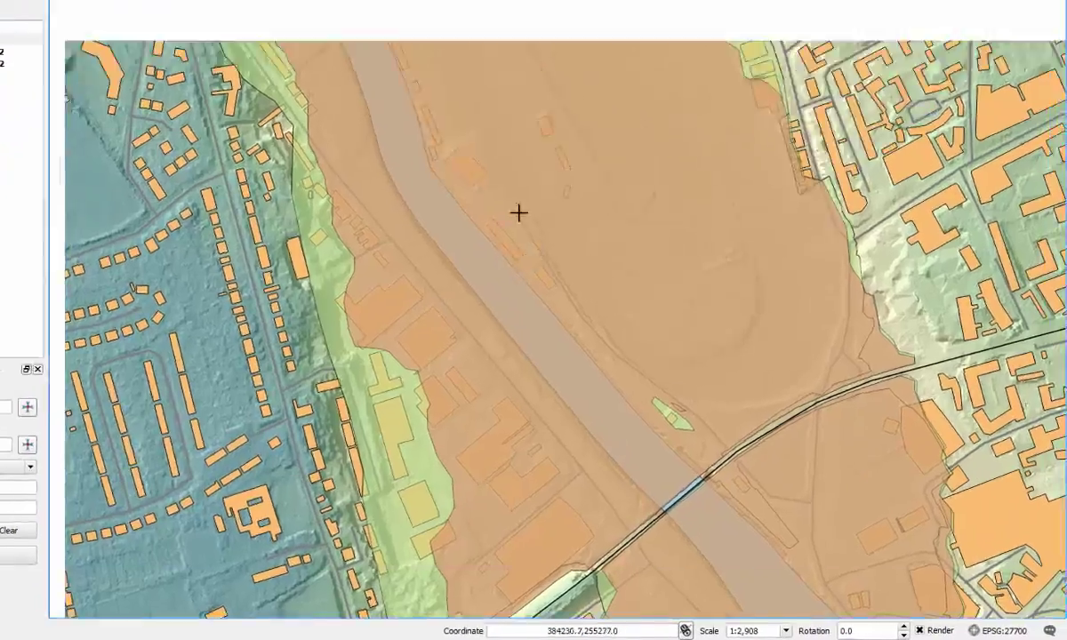
scroll(507, 402, down, 3)
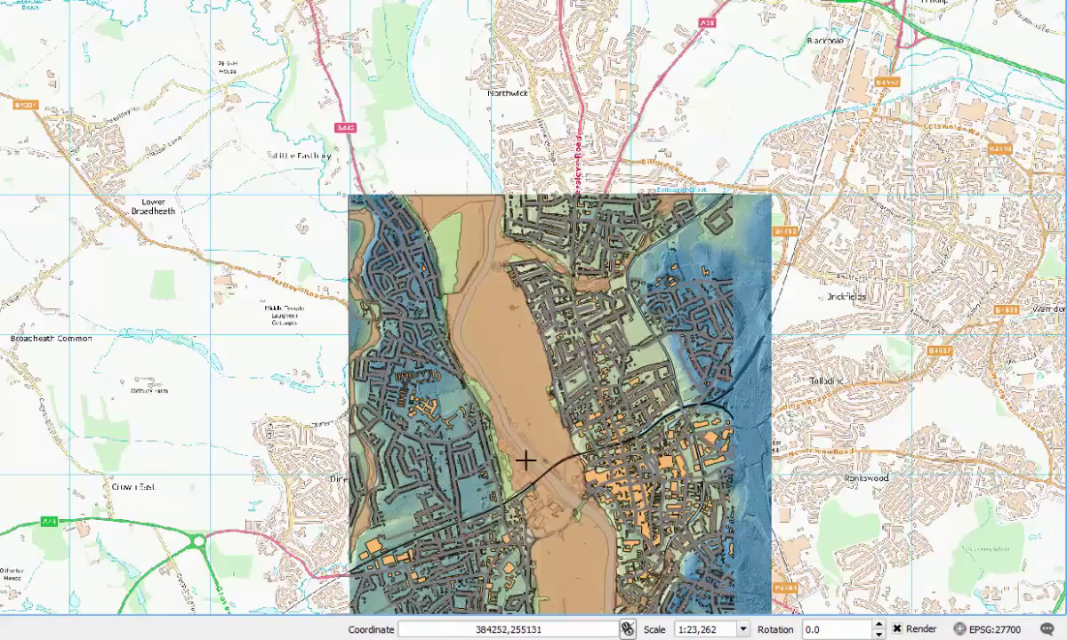
drag(524, 457, 415, 273)
scroll(415, 273, up, 2)
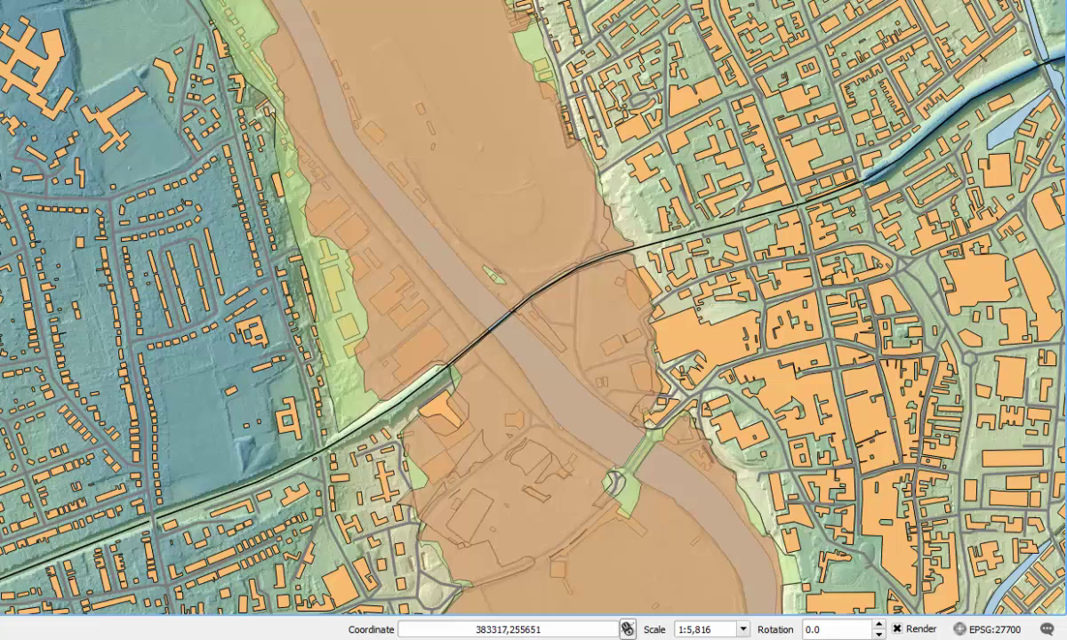
Add nat_defences_v201602.shp from Flood Practical Data/Flood Defences as a vector layer.
key(ctrl+shift+v)
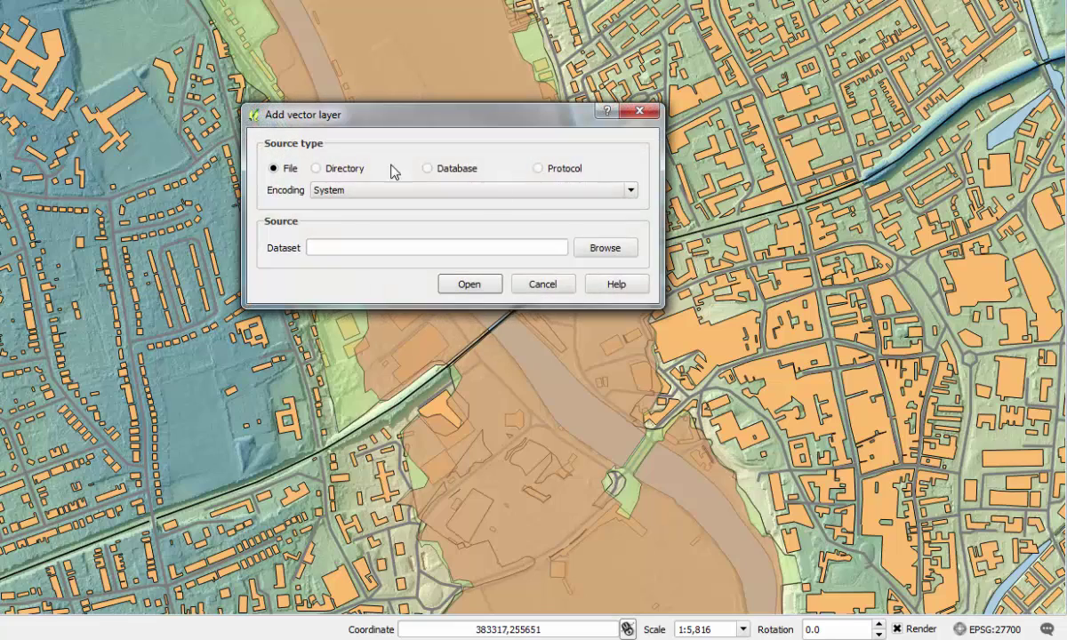
click(621, 247)
click(547, 107)
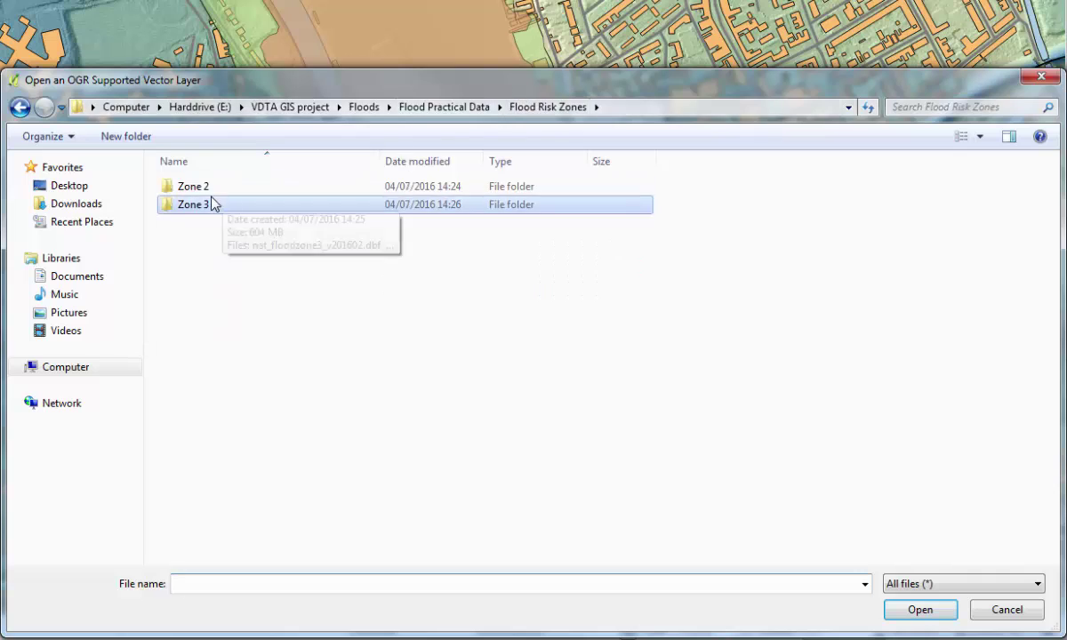
click(476, 109)
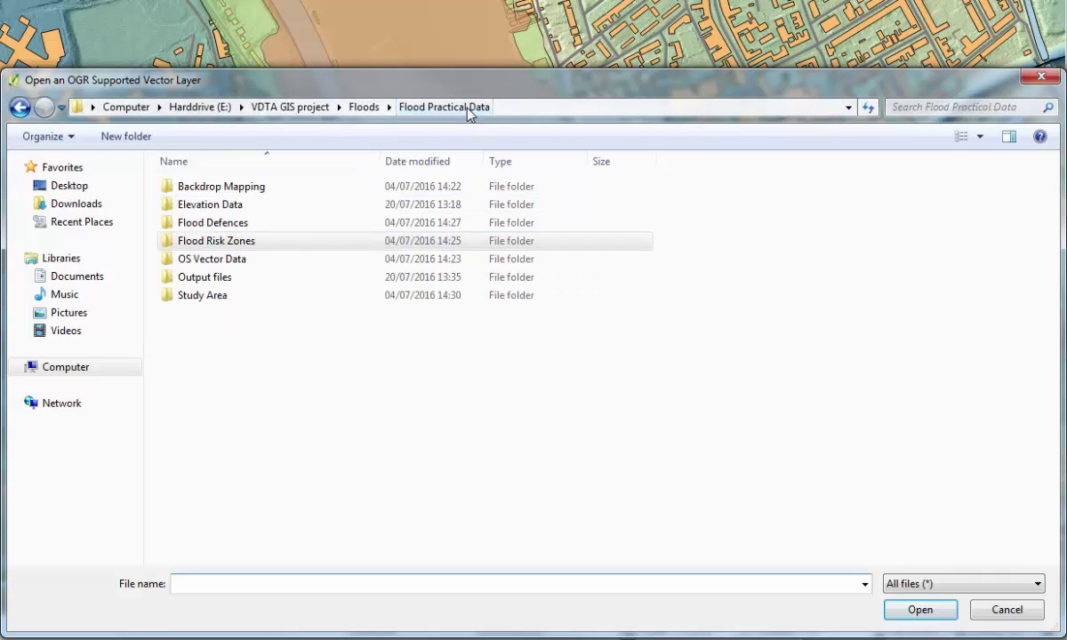
double_click(255, 224)
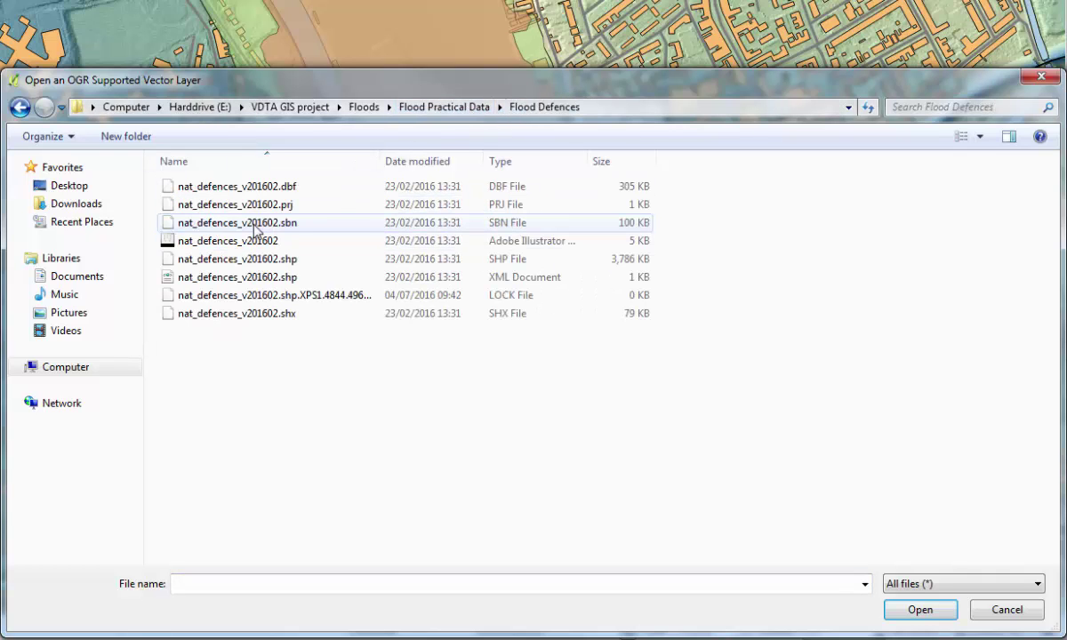
click(215, 259)
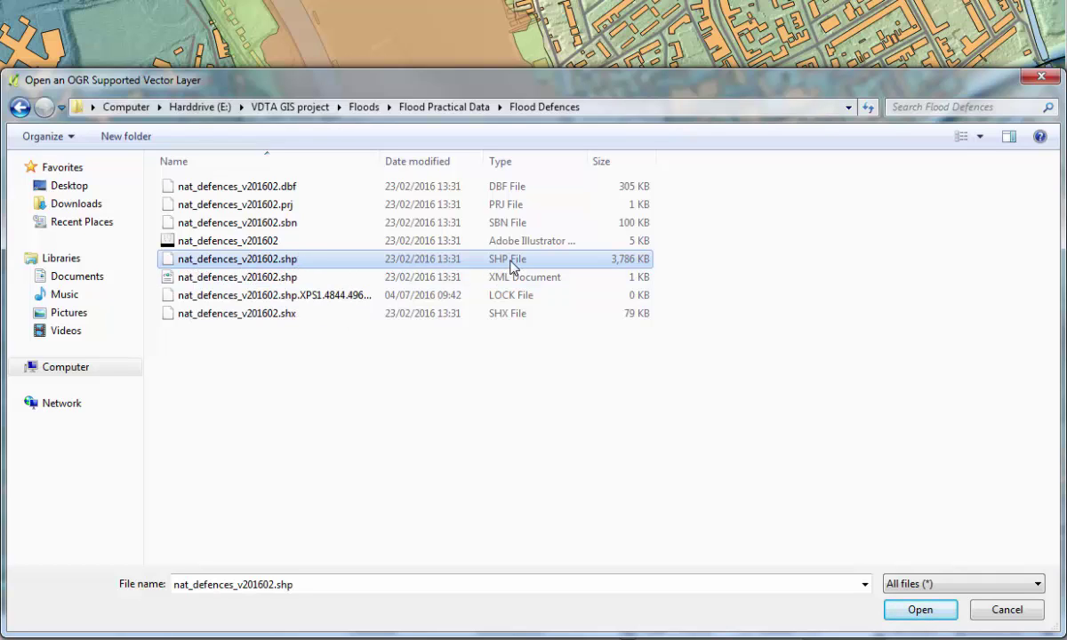
click(924, 610)
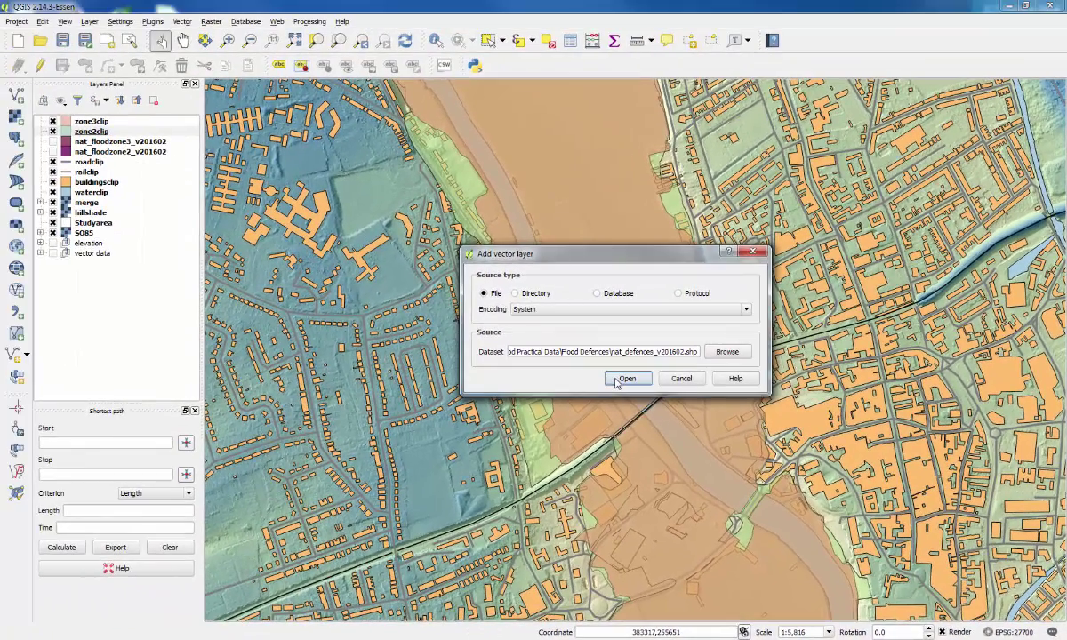
click(620, 379)
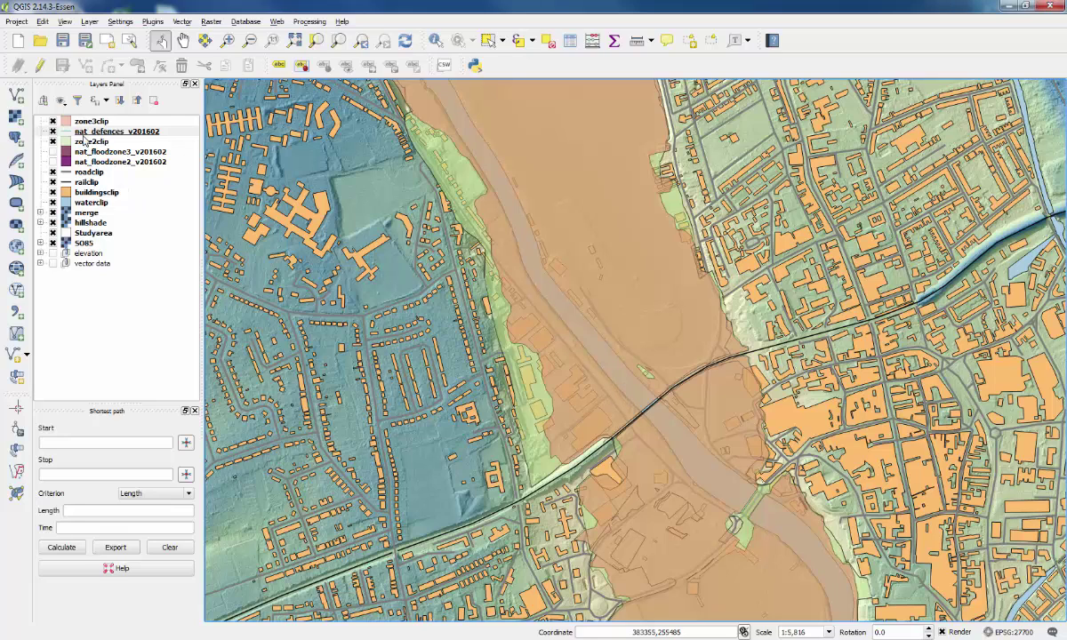
Move nat_defences_v201602 to the top and style it as a black line of width 1.06.
drag(84, 131, 113, 123)
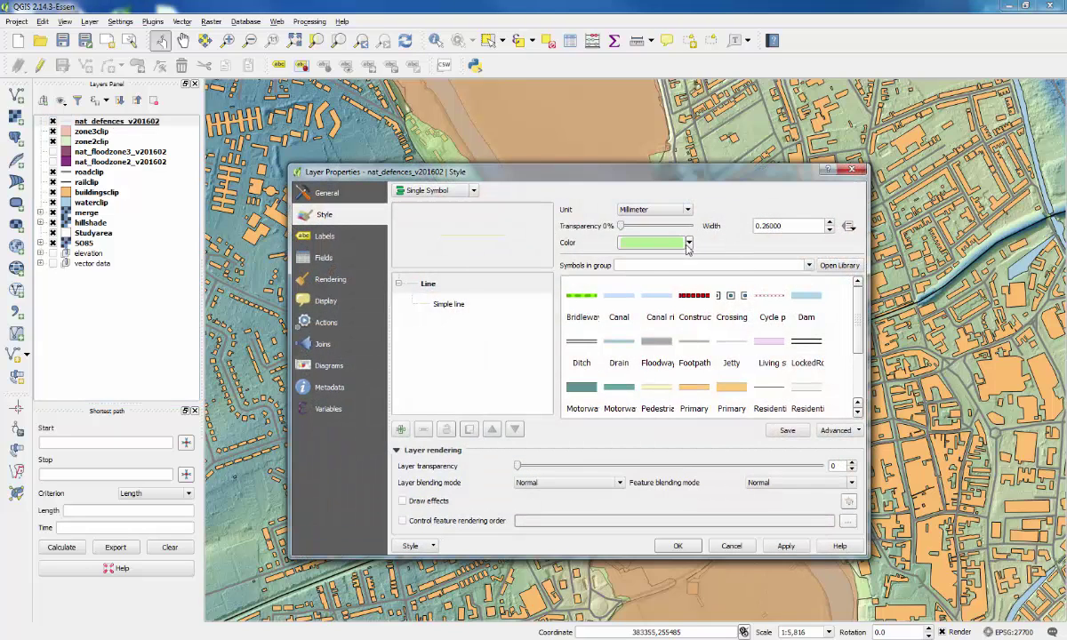
click(687, 243)
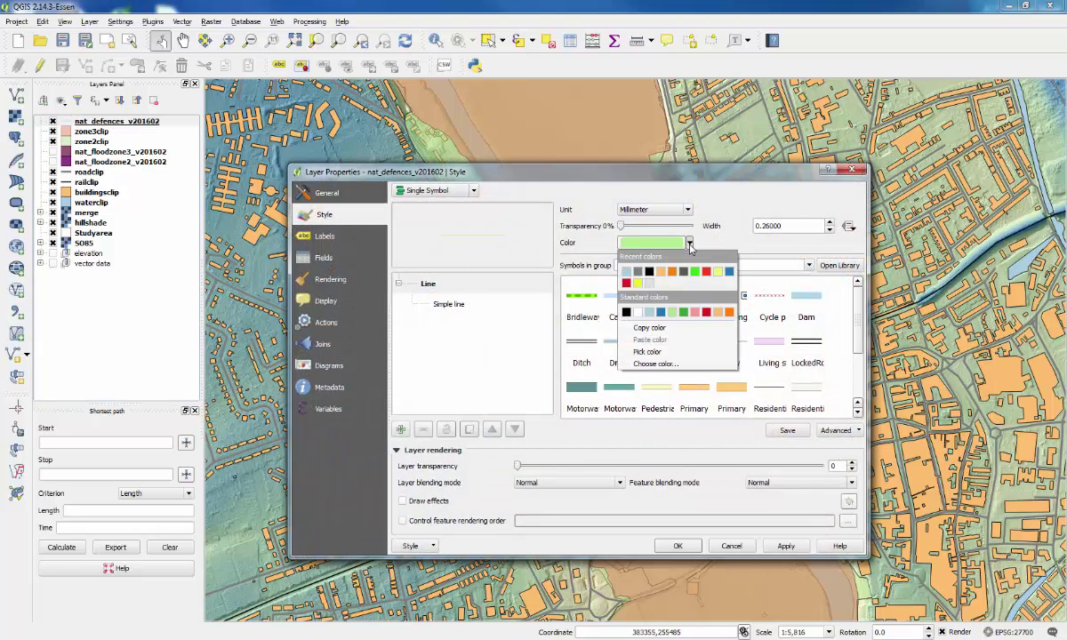
click(650, 271)
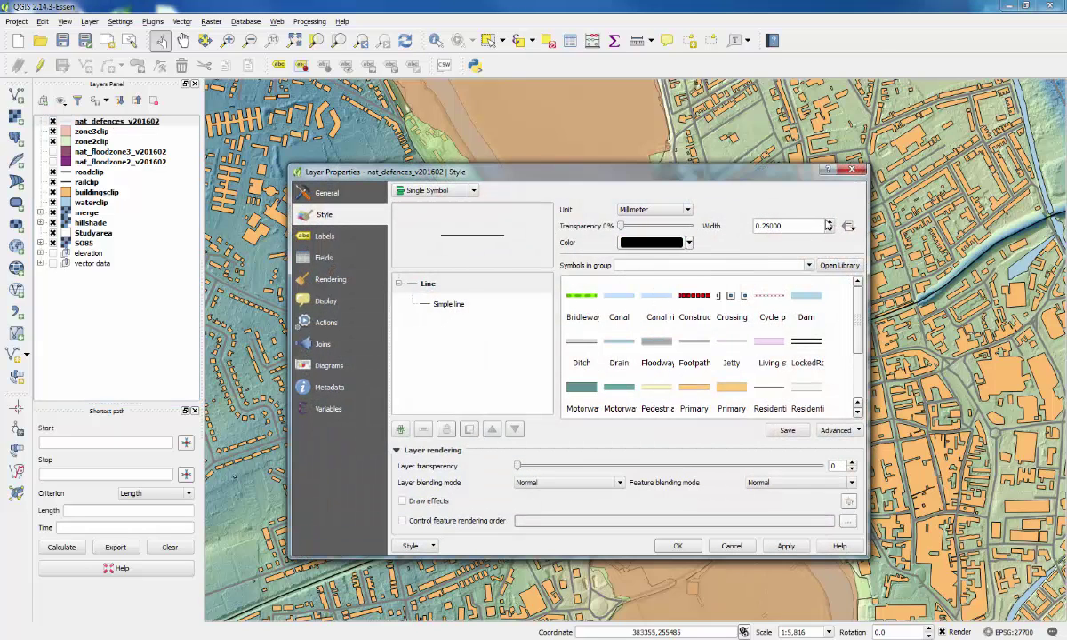
click(829, 226)
click(828, 226)
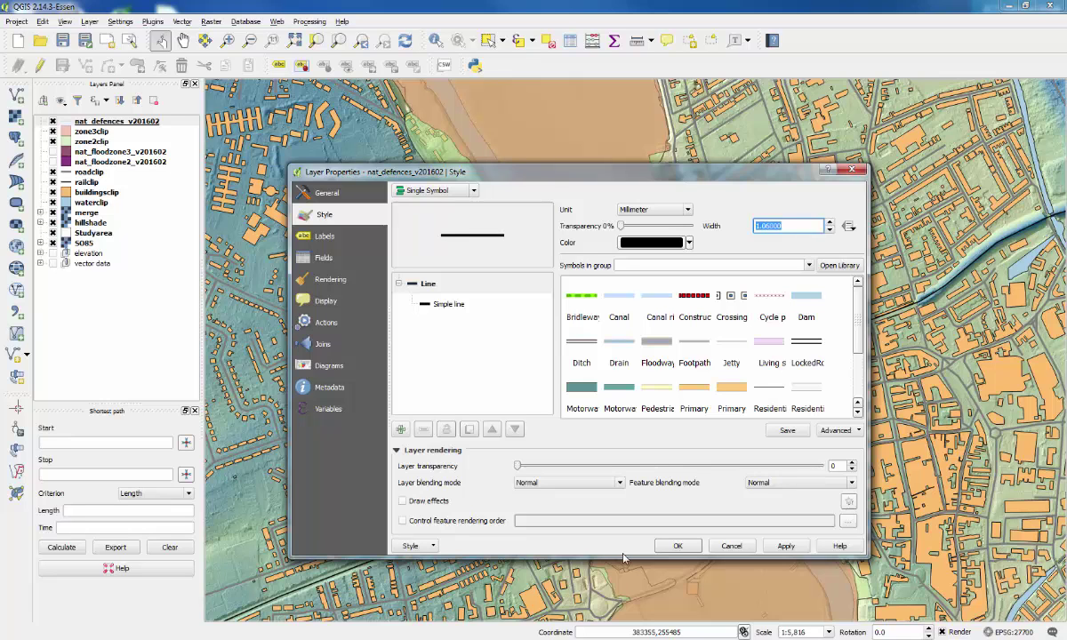
click(677, 546)
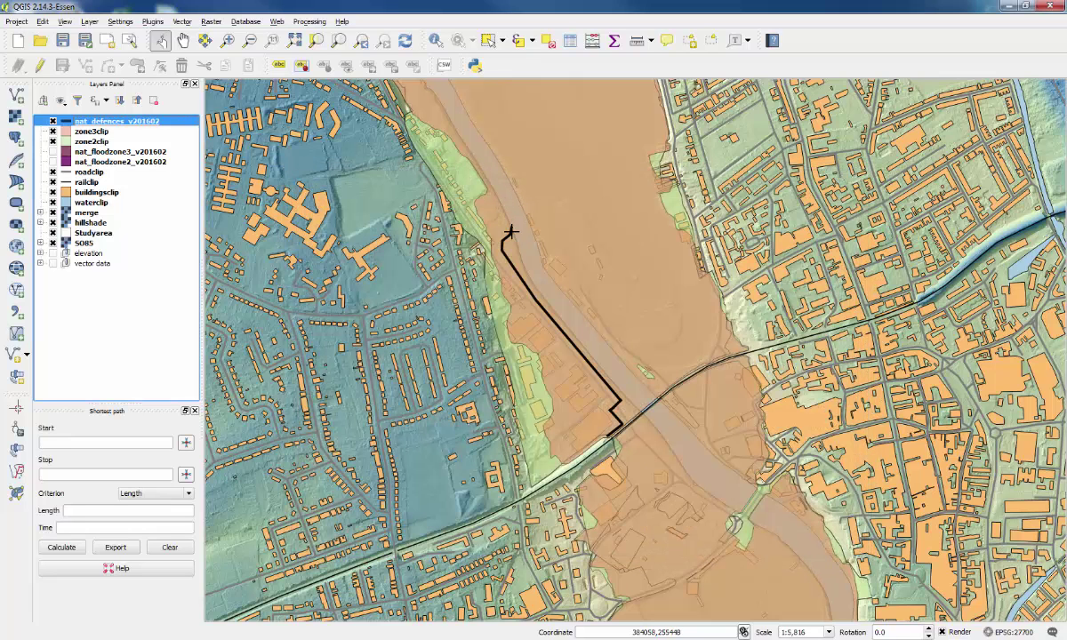